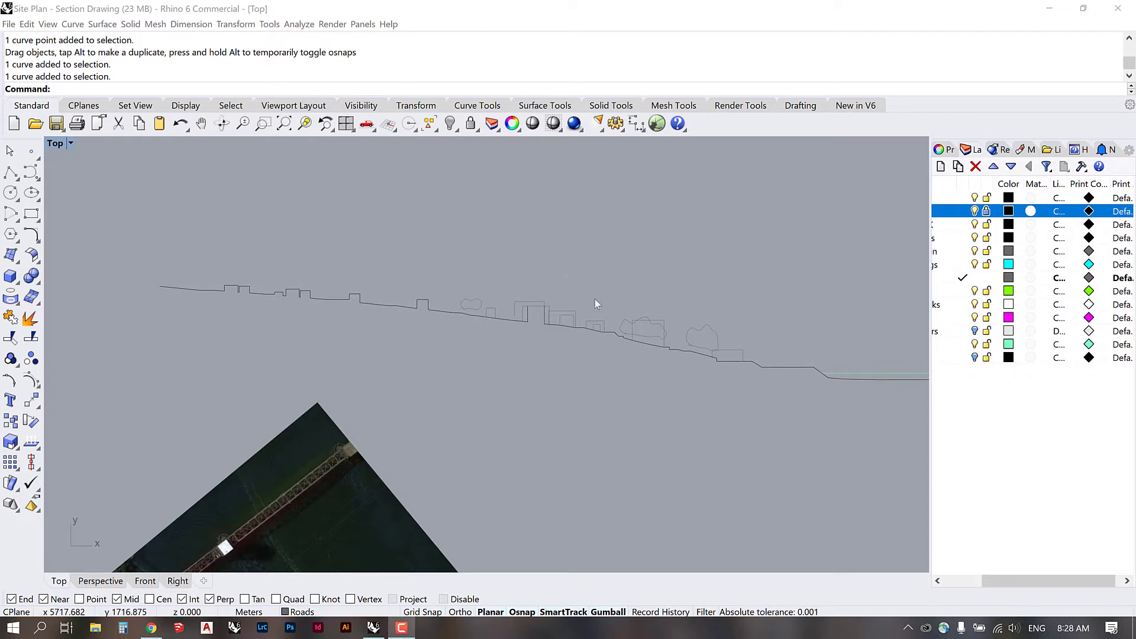
Step: Unhide the full set of horizontal elevation lines running behind the site section
{"action": "middle_click", "coordinate": [577, 290]}
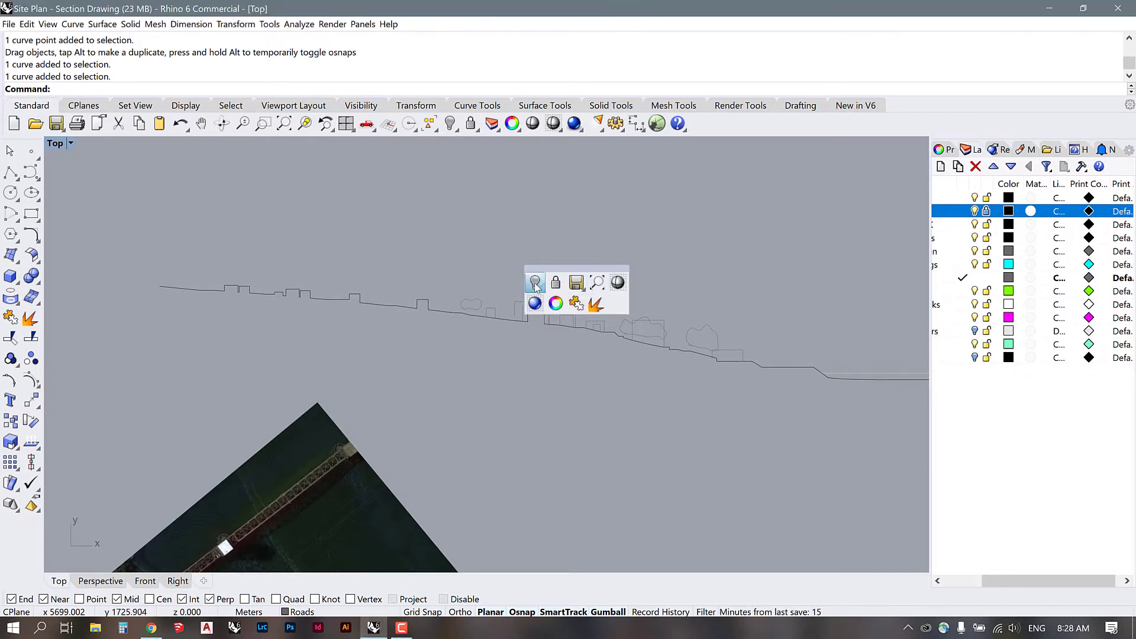
{"action": "left_click", "coordinate": [535, 282]}
{"action": "left_click", "coordinate": [566, 312]}
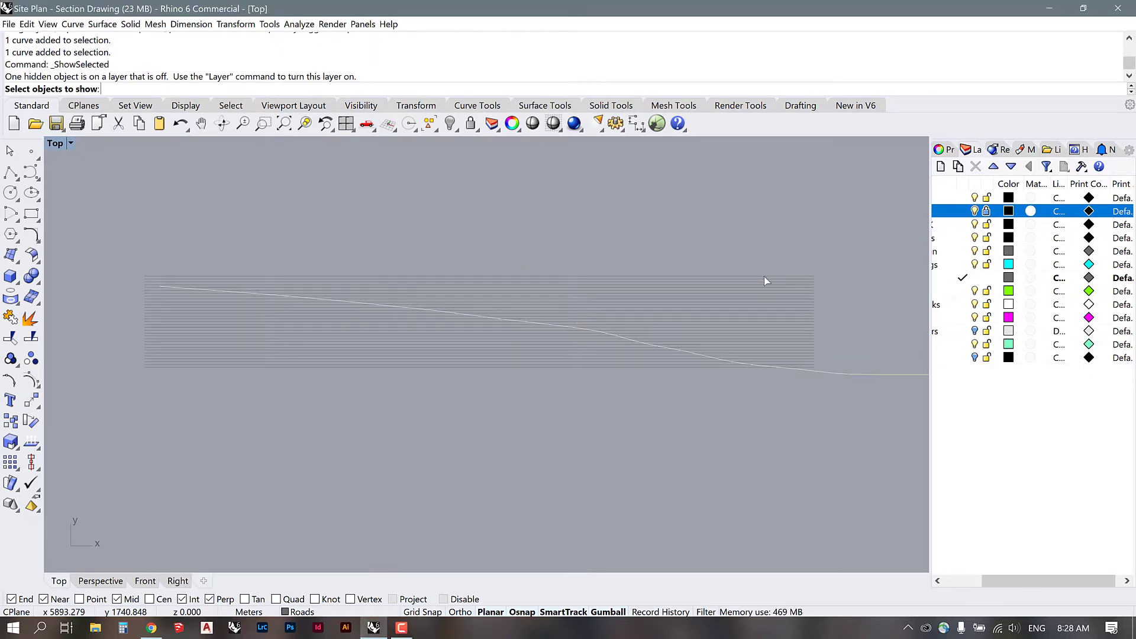
{"action": "left_click_drag", "start_coordinate": [153, 382], "coordinate": [116, 260]}
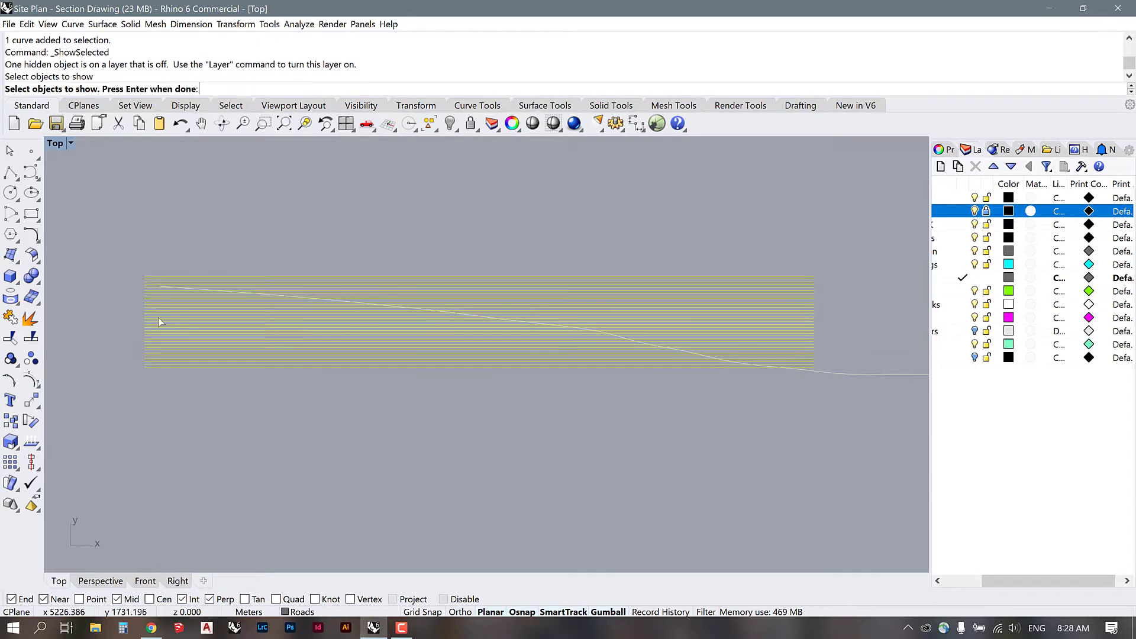
{"action": "key", "text": "Return"}
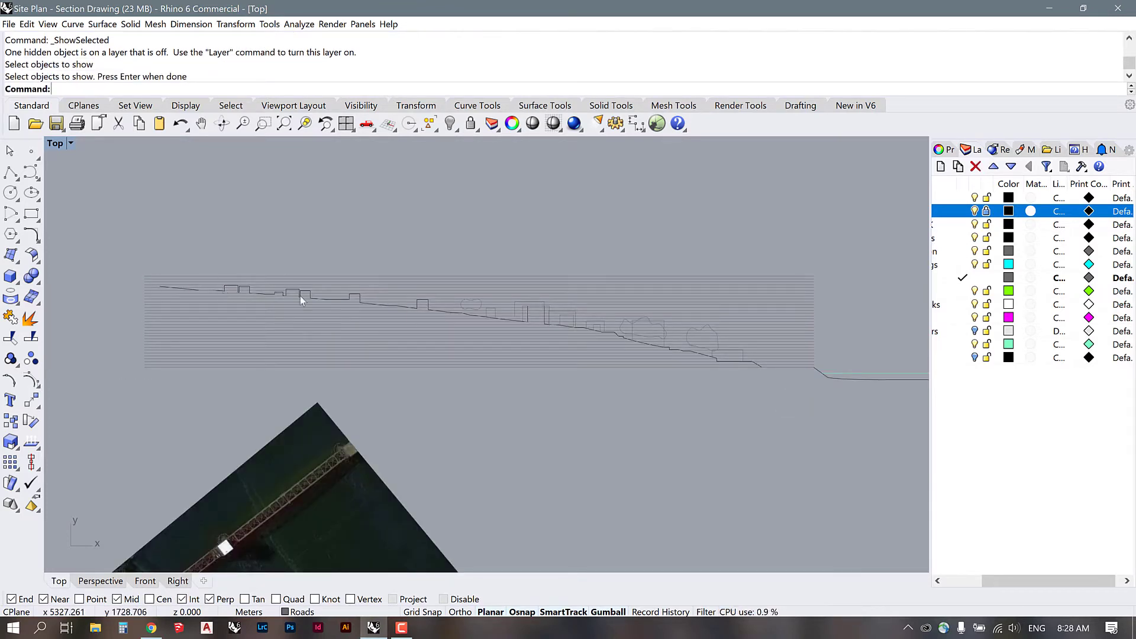
Step: Measure the vertical spacing between the two lowest elevation lines at their ends near the waterfront slope
{"action": "scroll", "coordinate": [821, 362], "scroll_direction": "up", "scroll_amount": 6}
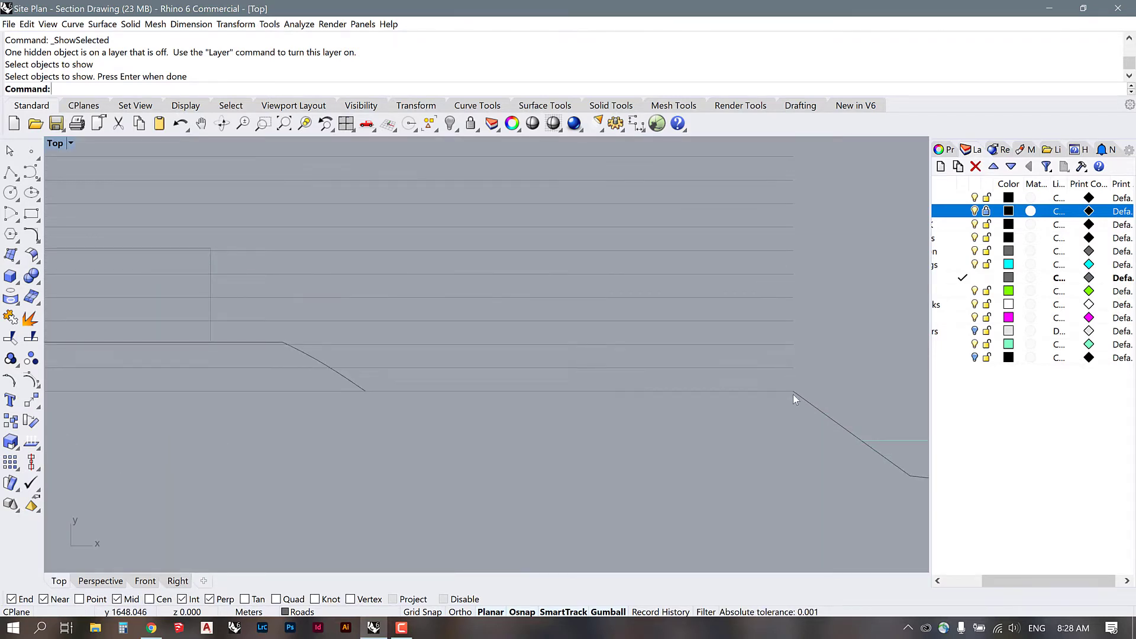
{"action": "type", "text": "DI"}
{"action": "key", "text": "Return"}
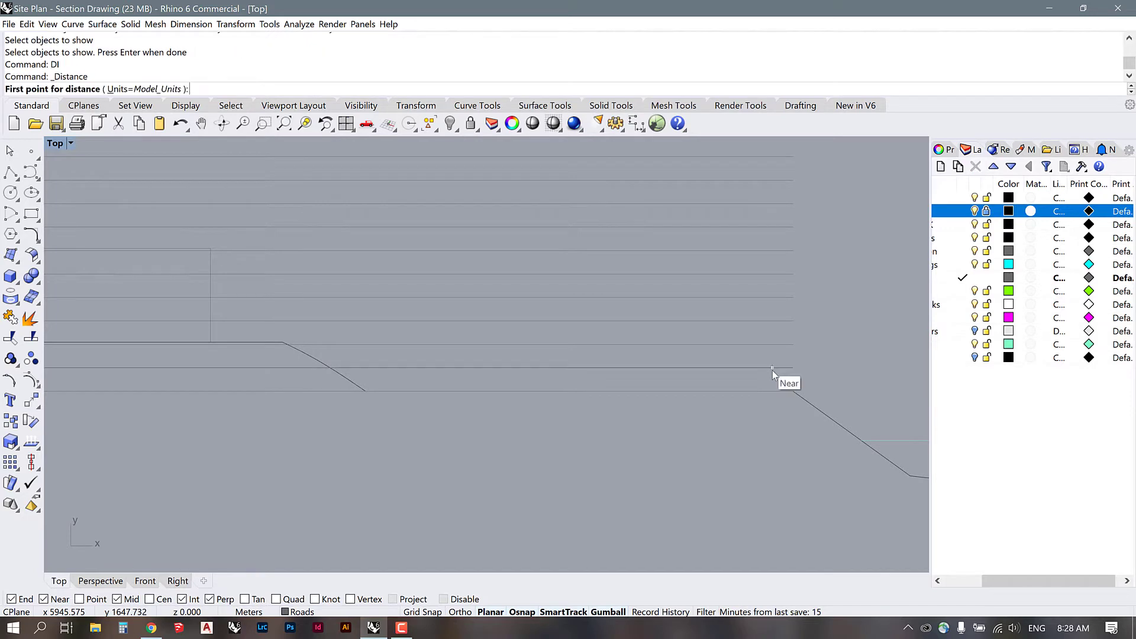
{"action": "left_click", "coordinate": [793, 391]}
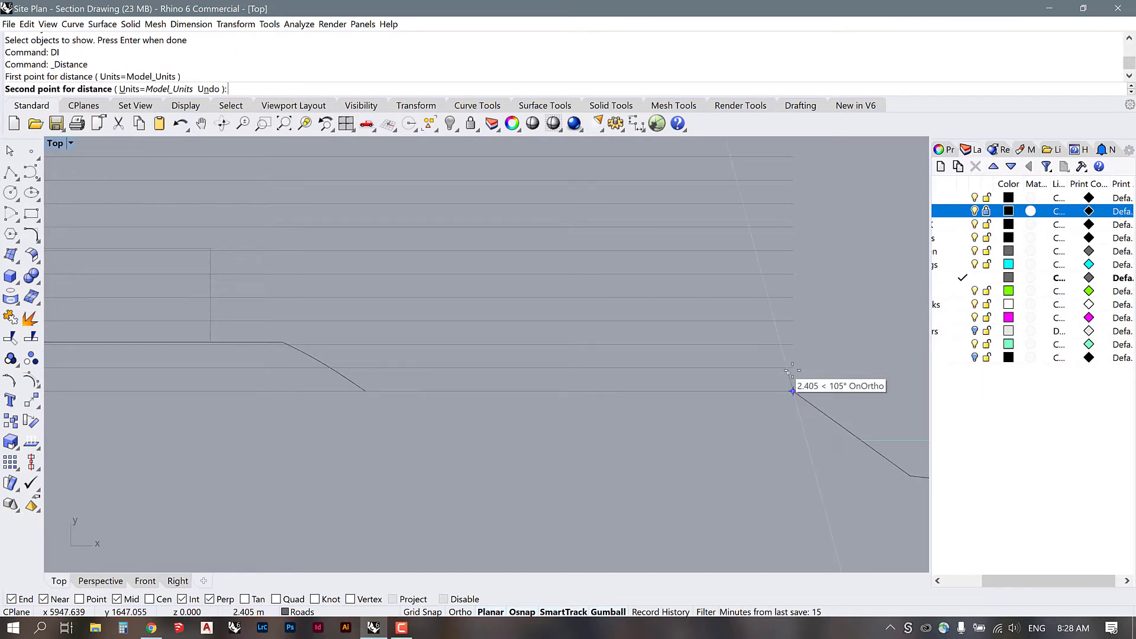
{"action": "left_click", "coordinate": [794, 369]}
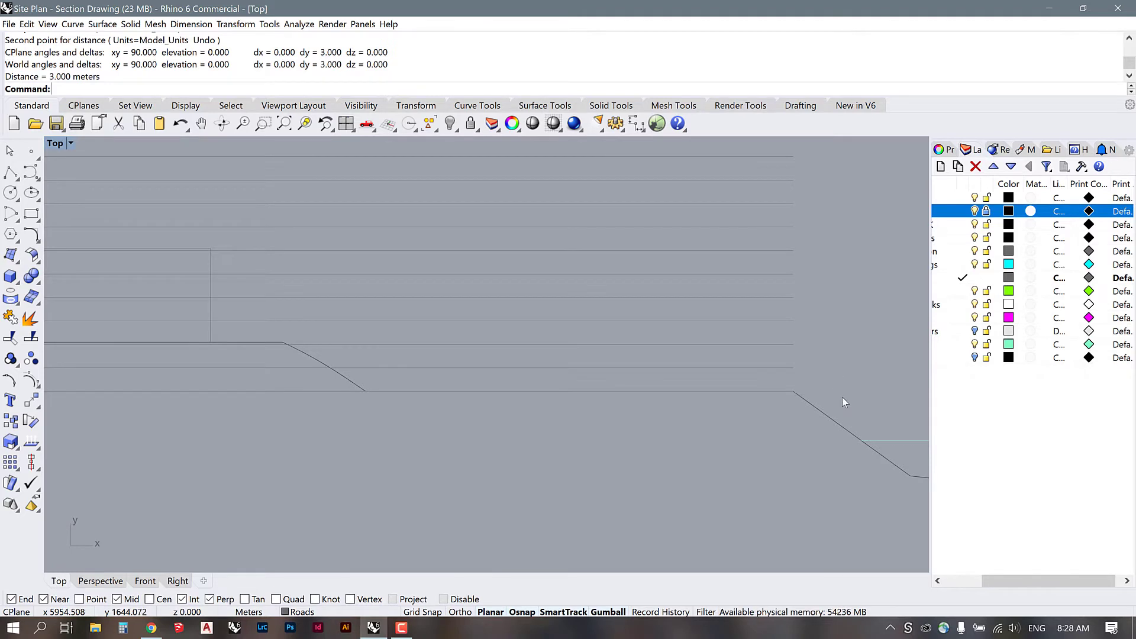
Step: Examine the section's road and building outlines against the elevation lines and the section cut line across the aerial site plan
{"action": "scroll", "coordinate": [842, 396], "scroll_direction": "down", "scroll_amount": 3}
{"action": "scroll", "coordinate": [864, 403], "scroll_direction": "down", "scroll_amount": 3}
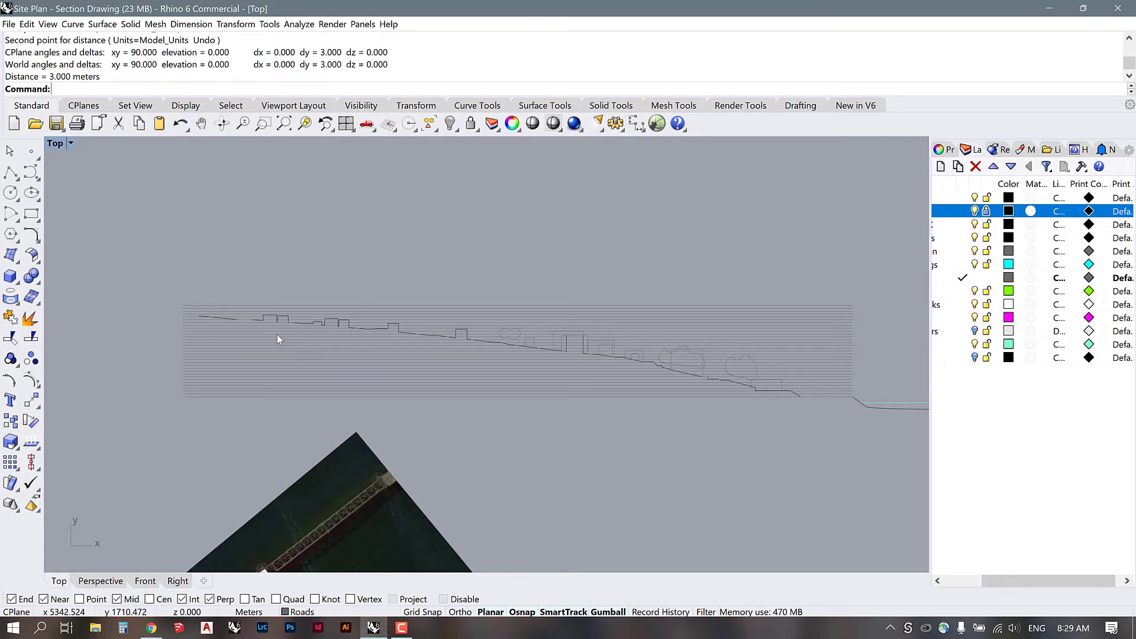
{"action": "scroll", "coordinate": [257, 306], "scroll_direction": "up", "scroll_amount": 5}
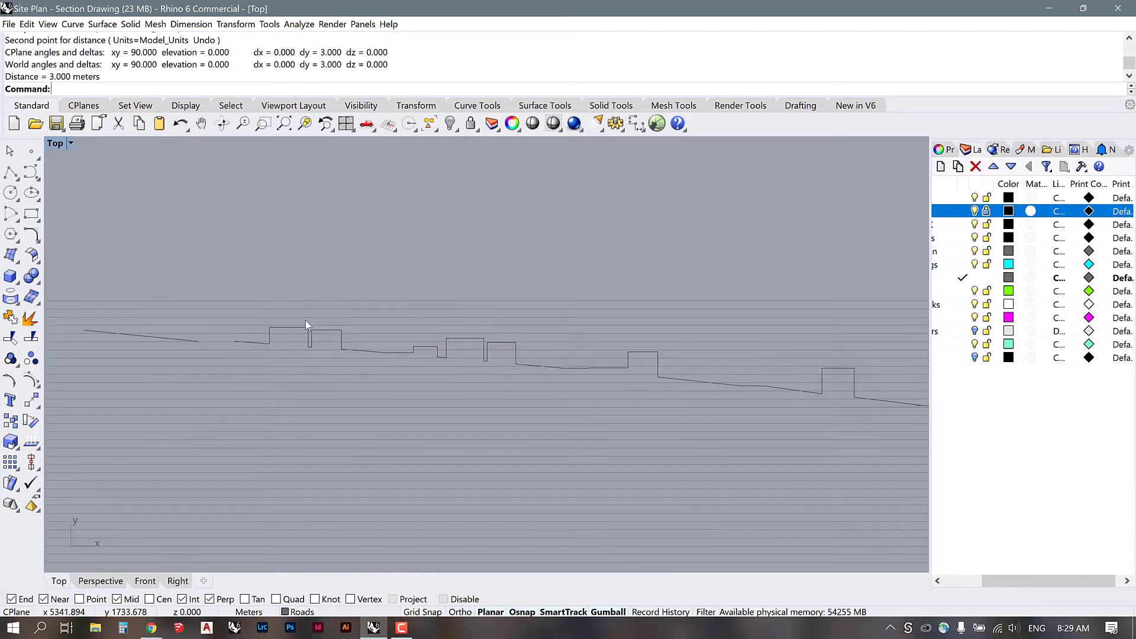
{"action": "scroll", "coordinate": [349, 234], "scroll_direction": "down", "scroll_amount": 8}
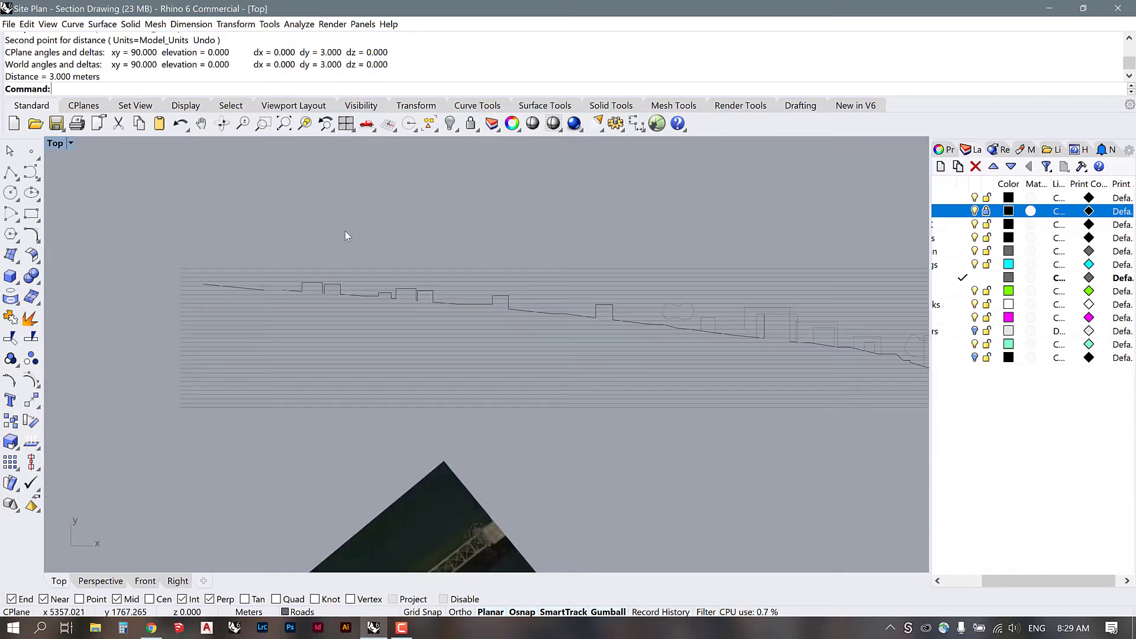
{"action": "scroll", "coordinate": [403, 418], "scroll_direction": "down", "scroll_amount": 2}
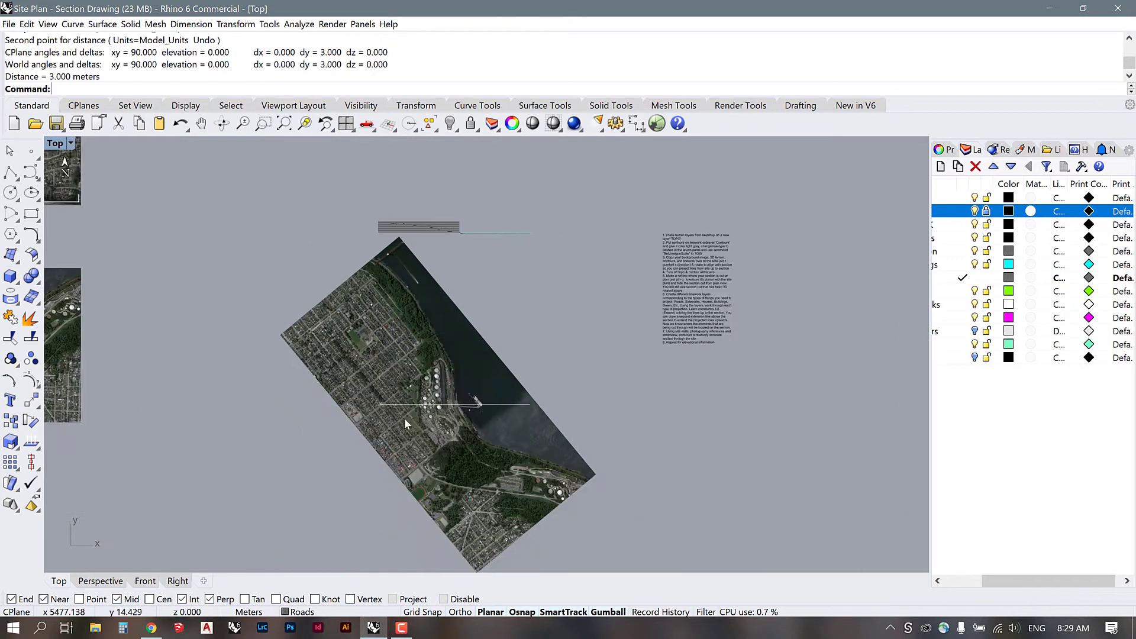
{"action": "scroll", "coordinate": [388, 398], "scroll_direction": "up", "scroll_amount": 8}
{"action": "scroll", "coordinate": [387, 398], "scroll_direction": "up", "scroll_amount": 2}
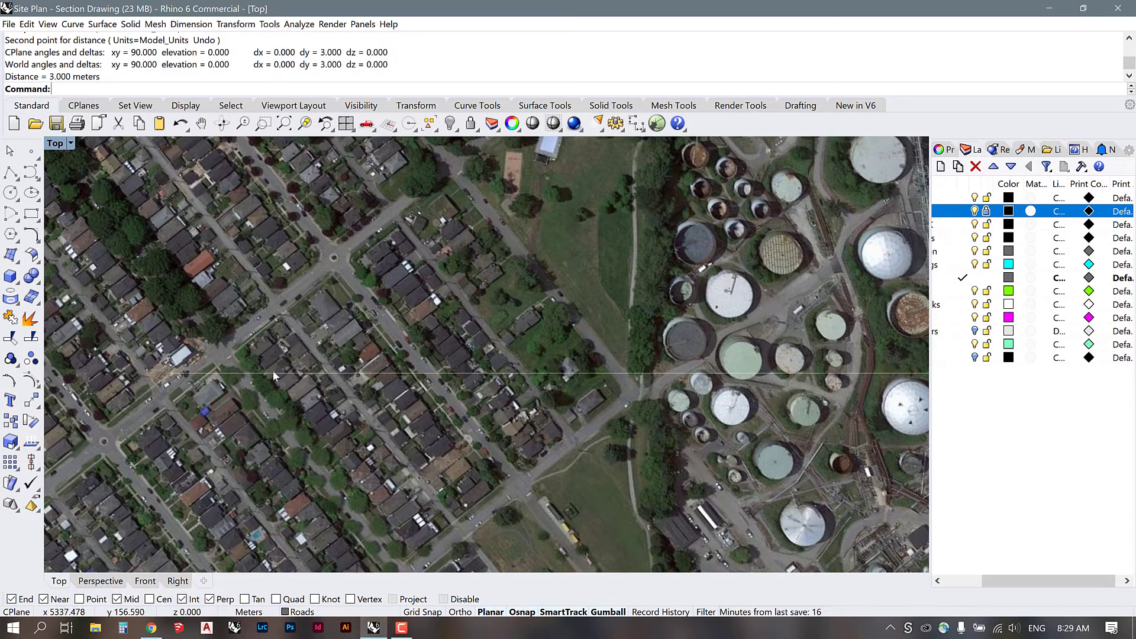
{"action": "scroll", "coordinate": [272, 370], "scroll_direction": "up", "scroll_amount": 2}
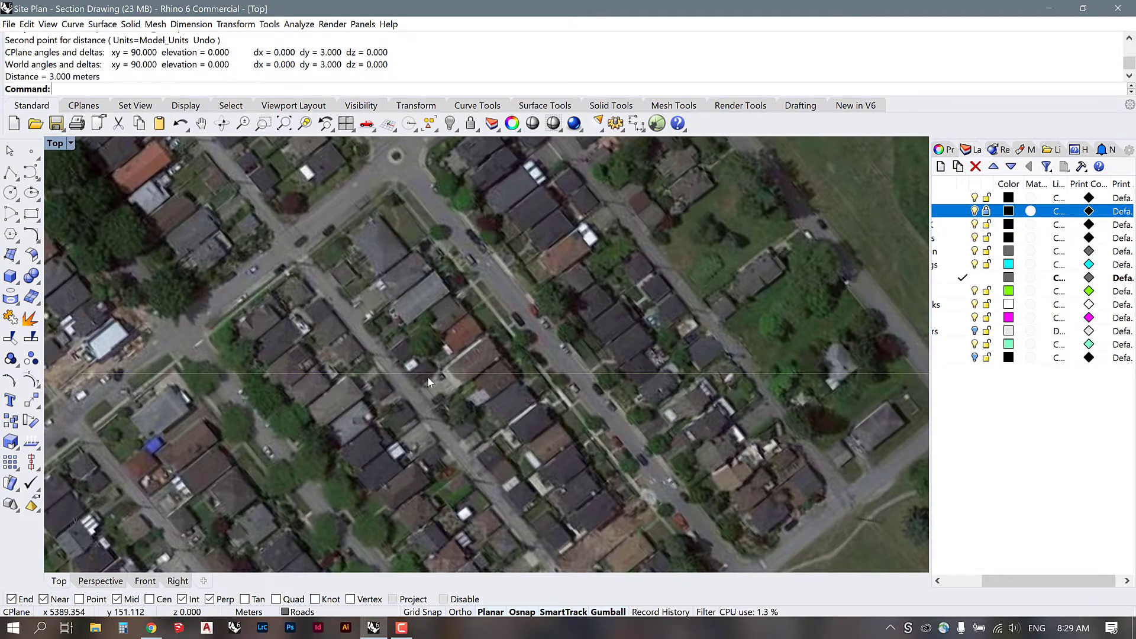
{"action": "scroll", "coordinate": [464, 437], "scroll_direction": "down", "scroll_amount": 10}
{"action": "scroll", "coordinate": [467, 458], "scroll_direction": "down", "scroll_amount": 3}
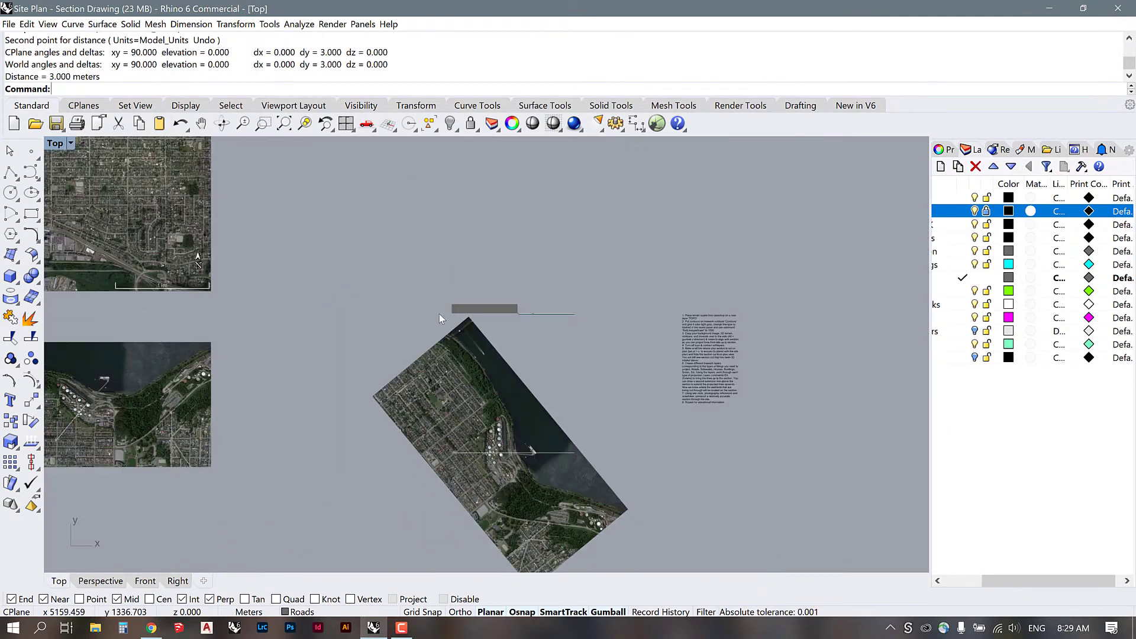
{"action": "scroll", "coordinate": [471, 289], "scroll_direction": "up", "scroll_amount": 8}
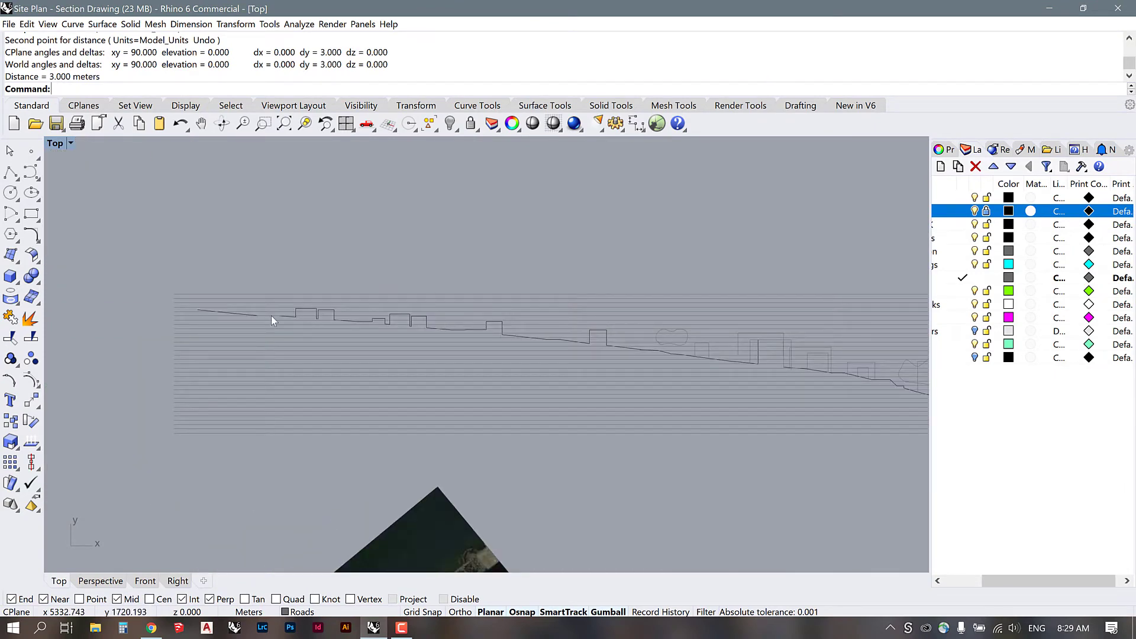
{"action": "scroll", "coordinate": [318, 315], "scroll_direction": "up", "scroll_amount": 3}
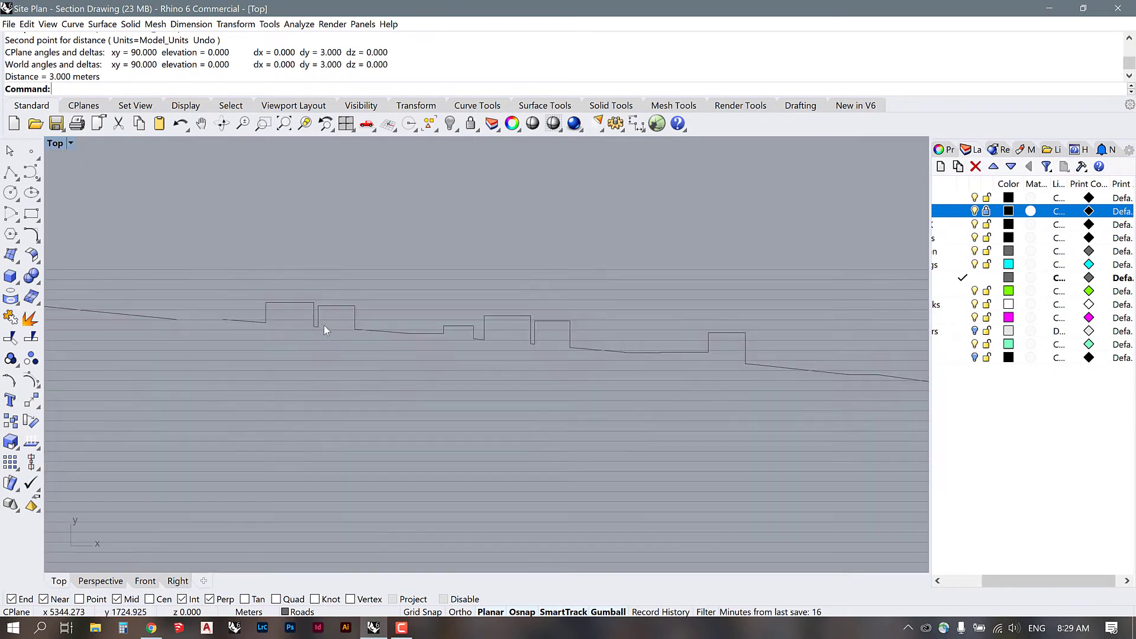
{"action": "scroll", "coordinate": [265, 265], "scroll_direction": "down", "scroll_amount": 4}
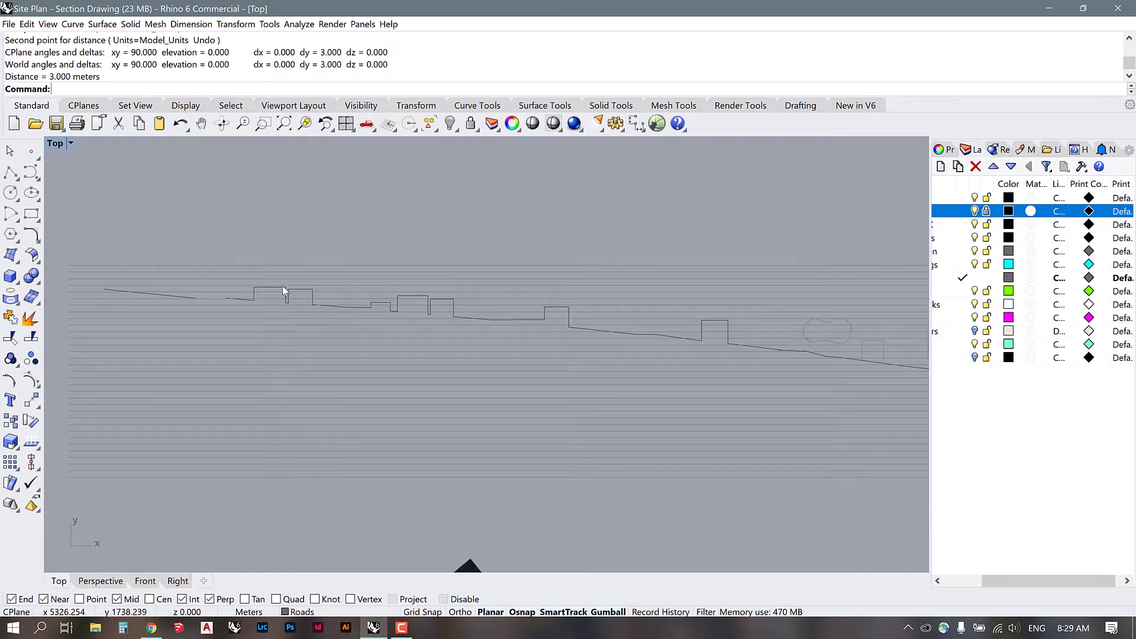
{"action": "scroll", "coordinate": [290, 292], "scroll_direction": "up", "scroll_amount": 4}
{"action": "scroll", "coordinate": [313, 299], "scroll_direction": "down", "scroll_amount": 5}
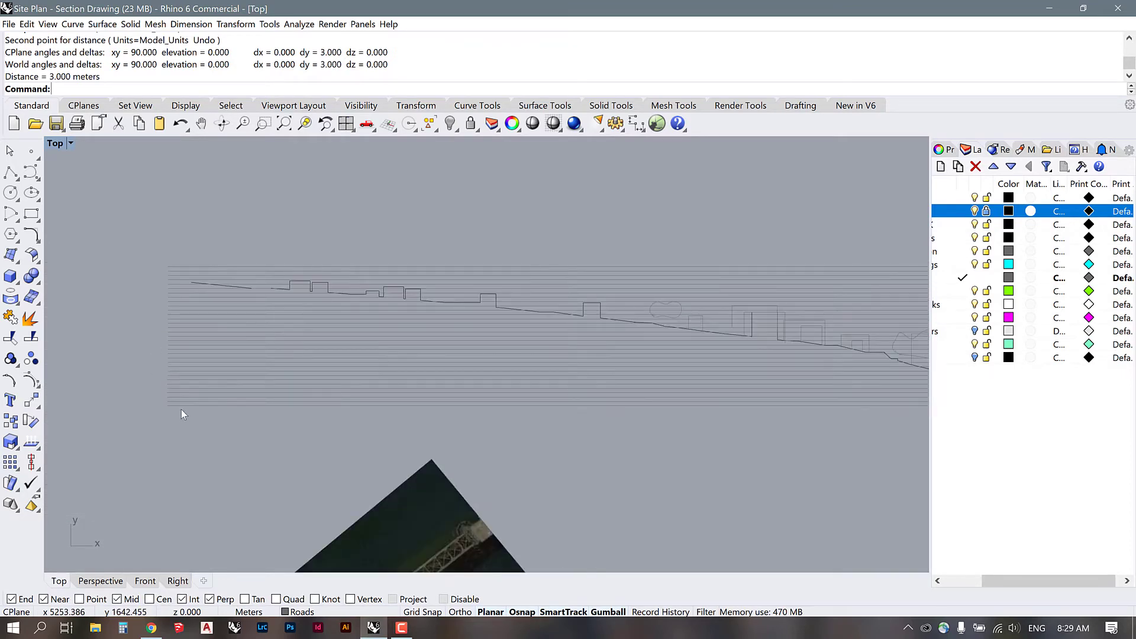
Step: Select all the horizontal elevation lines behind the section and hide them
{"action": "left_click_drag", "start_coordinate": [160, 287], "coordinate": [147, 253]}
{"action": "middle_click", "coordinate": [234, 308]}
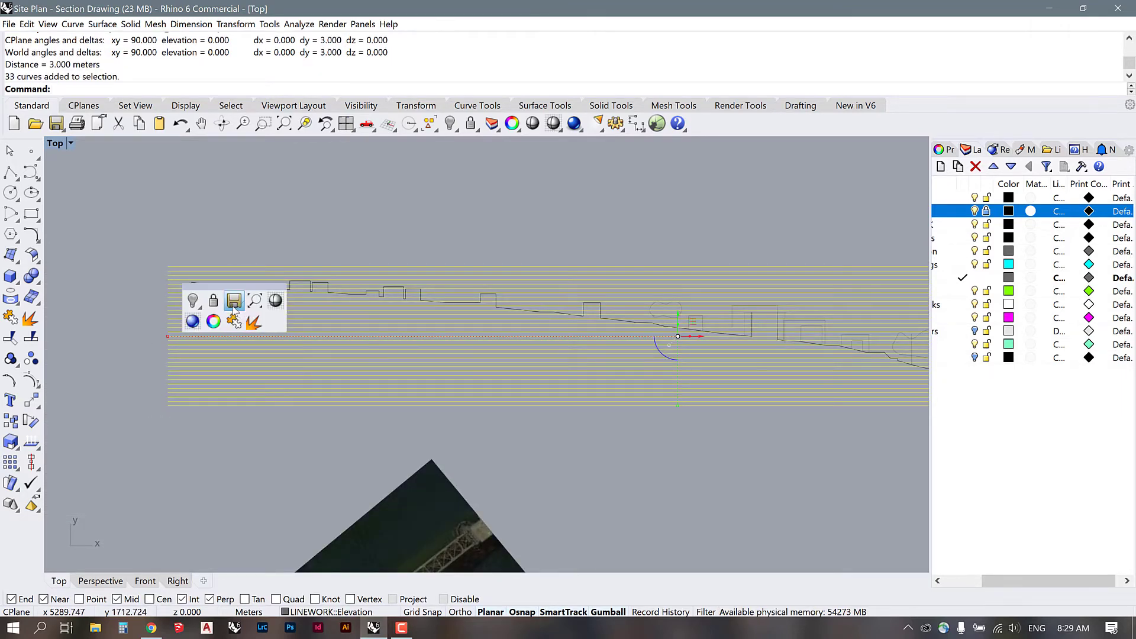
{"action": "left_click", "coordinate": [195, 302]}
{"action": "scroll", "coordinate": [183, 321], "scroll_direction": "down", "scroll_amount": 2}
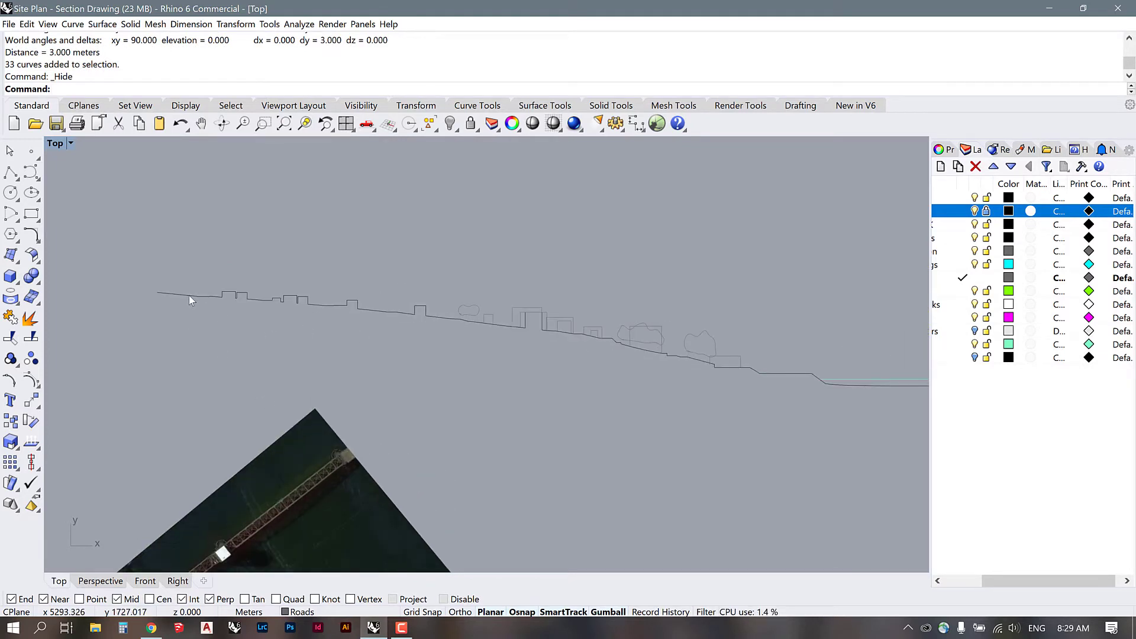
Step: Unhide only the original sloping ground line beneath the section's roads and buildings
{"action": "scroll", "coordinate": [200, 301], "scroll_direction": "up", "scroll_amount": 1}
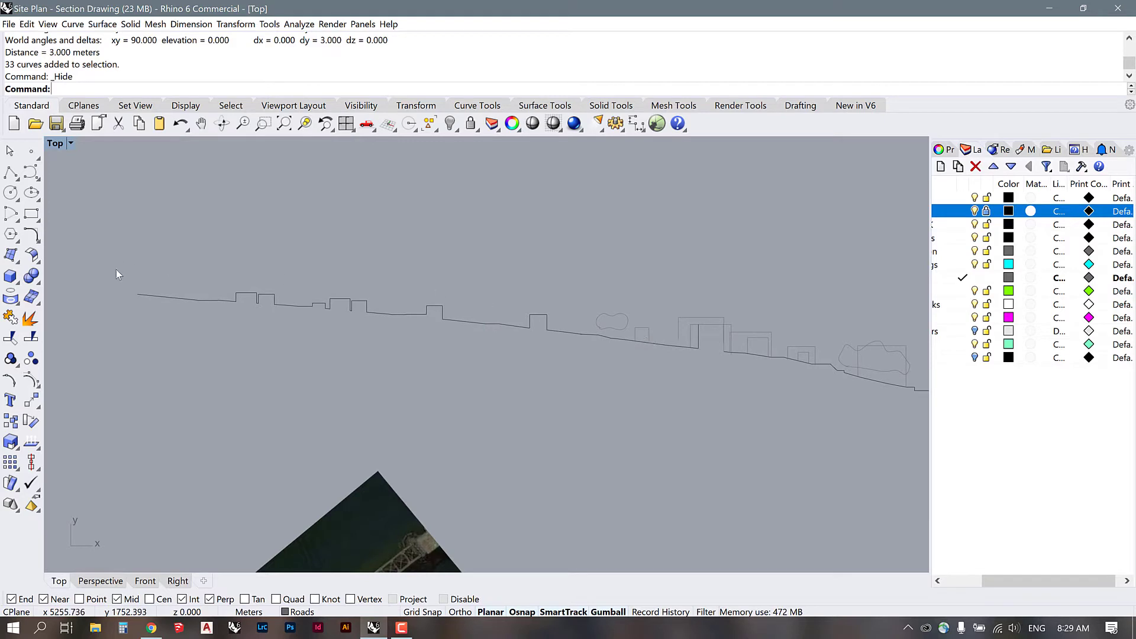
{"action": "scroll", "coordinate": [196, 307], "scroll_direction": "up", "scroll_amount": 5}
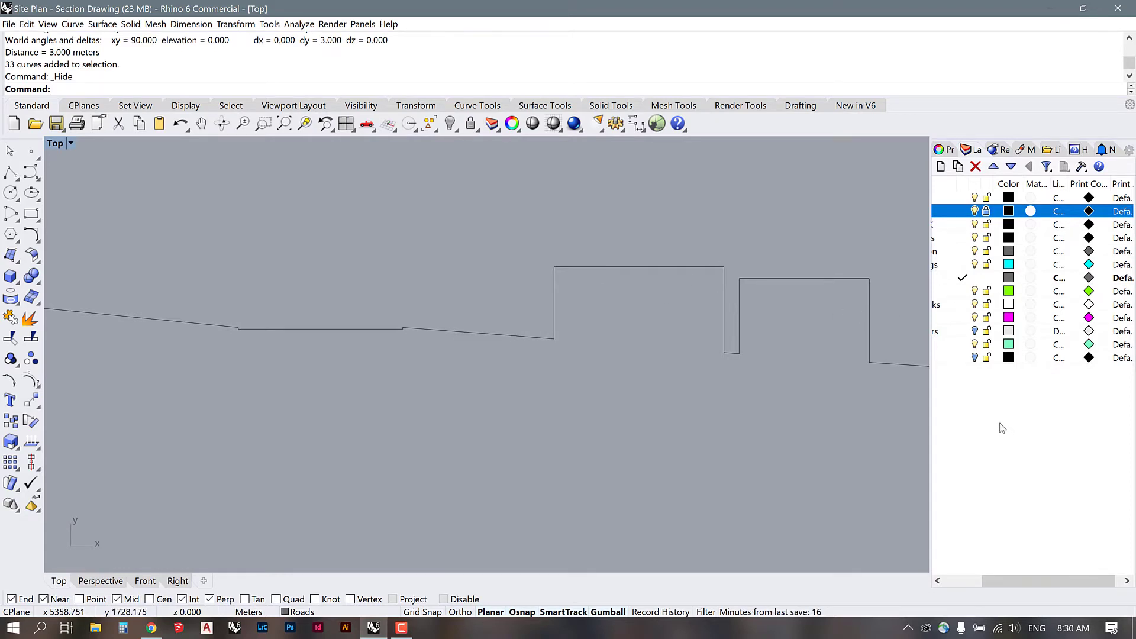
{"action": "scroll", "coordinate": [1000, 424], "scroll_direction": "left", "scroll_amount": 2}
{"action": "middle_click", "coordinate": [515, 372]}
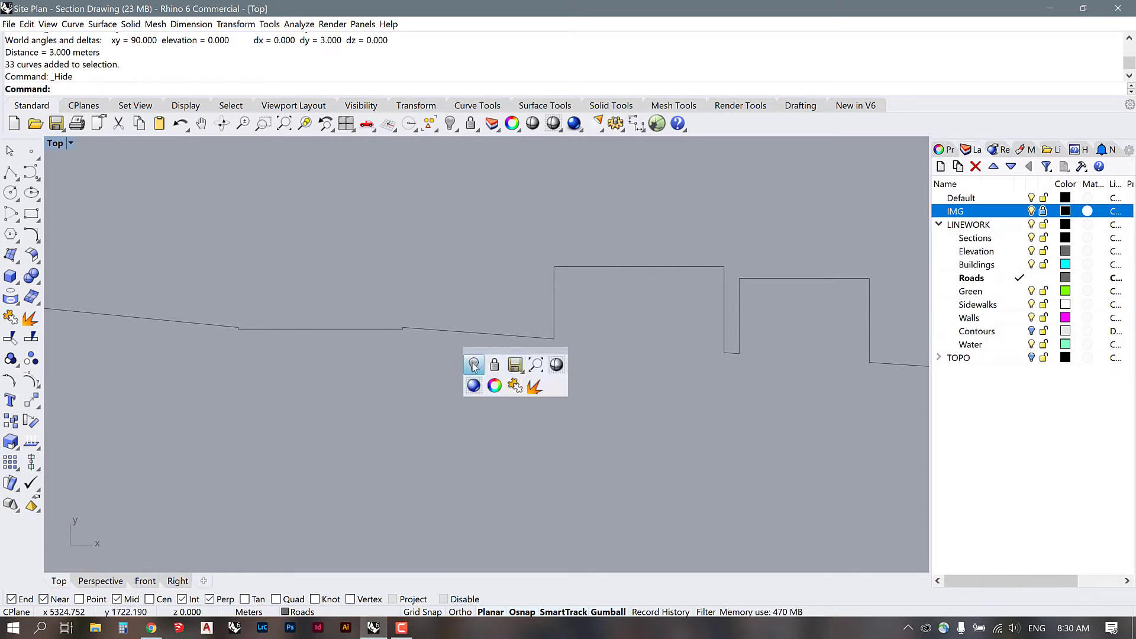
{"action": "left_click", "coordinate": [479, 370]}
{"action": "left_click", "coordinate": [515, 393]}
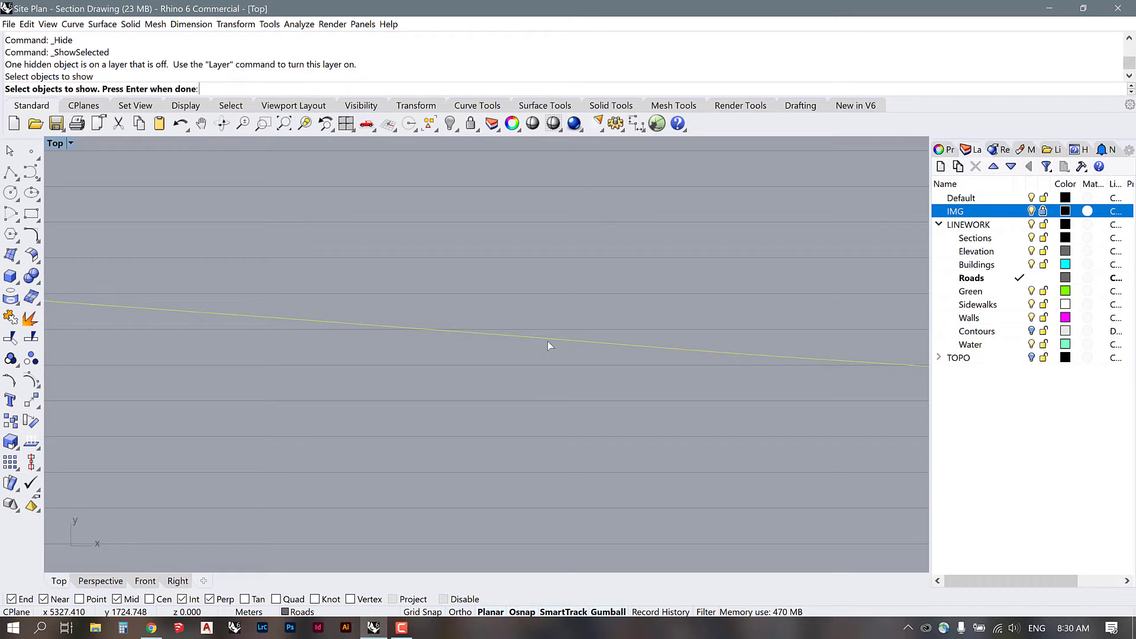
{"action": "left_click", "coordinate": [547, 343]}
{"action": "left_click", "coordinate": [434, 265]}
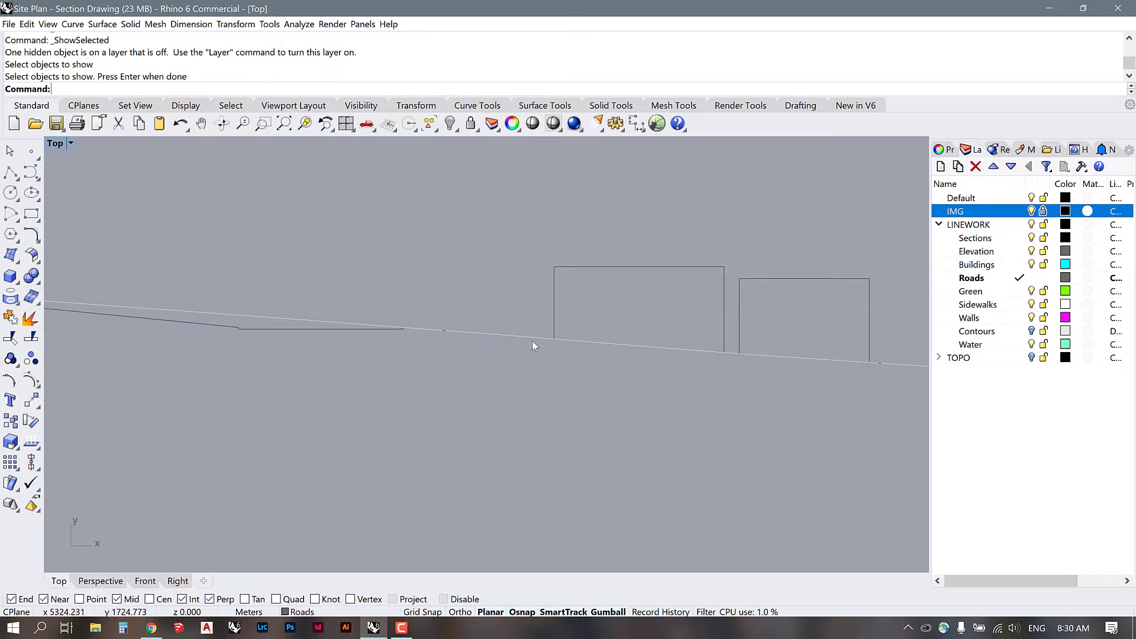
Step: Compare the section curve with the original ground line at the road cuts and building bases, inspecting the section curve's control points
{"action": "scroll", "coordinate": [379, 359], "scroll_direction": "down", "scroll_amount": 5}
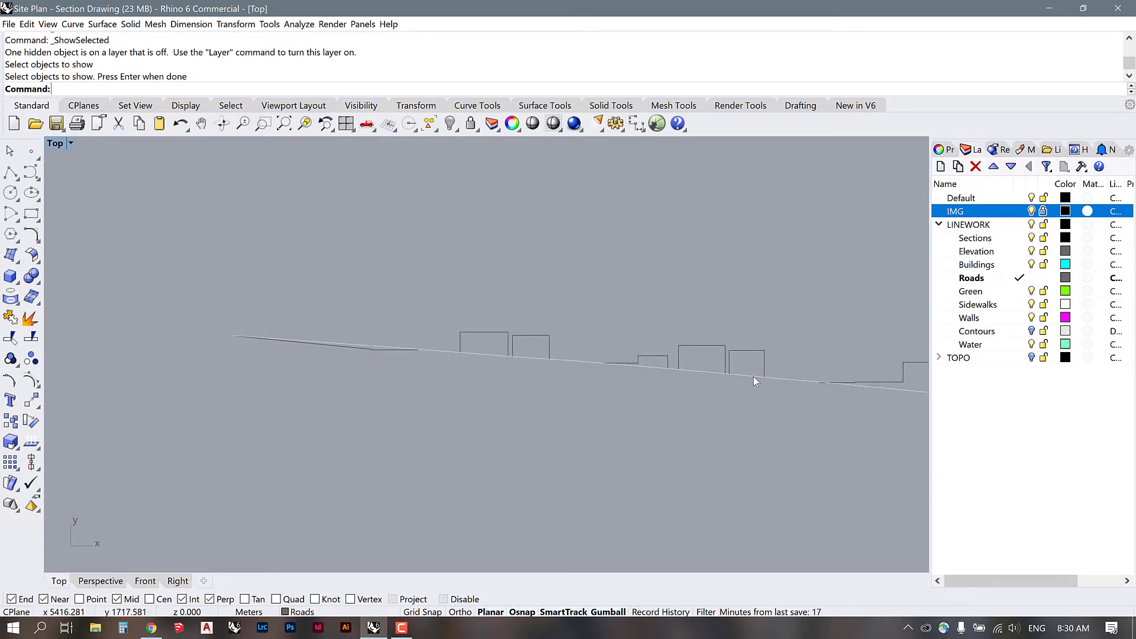
{"action": "scroll", "coordinate": [748, 385], "scroll_direction": "up", "scroll_amount": 8}
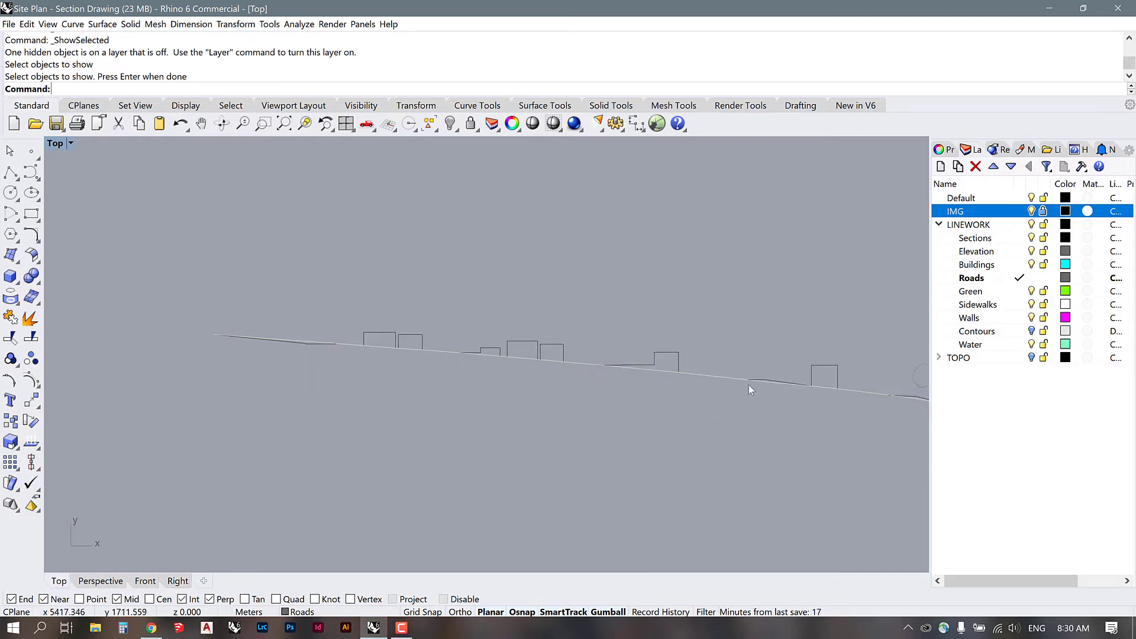
{"action": "scroll", "coordinate": [627, 378], "scroll_direction": "up", "scroll_amount": 3}
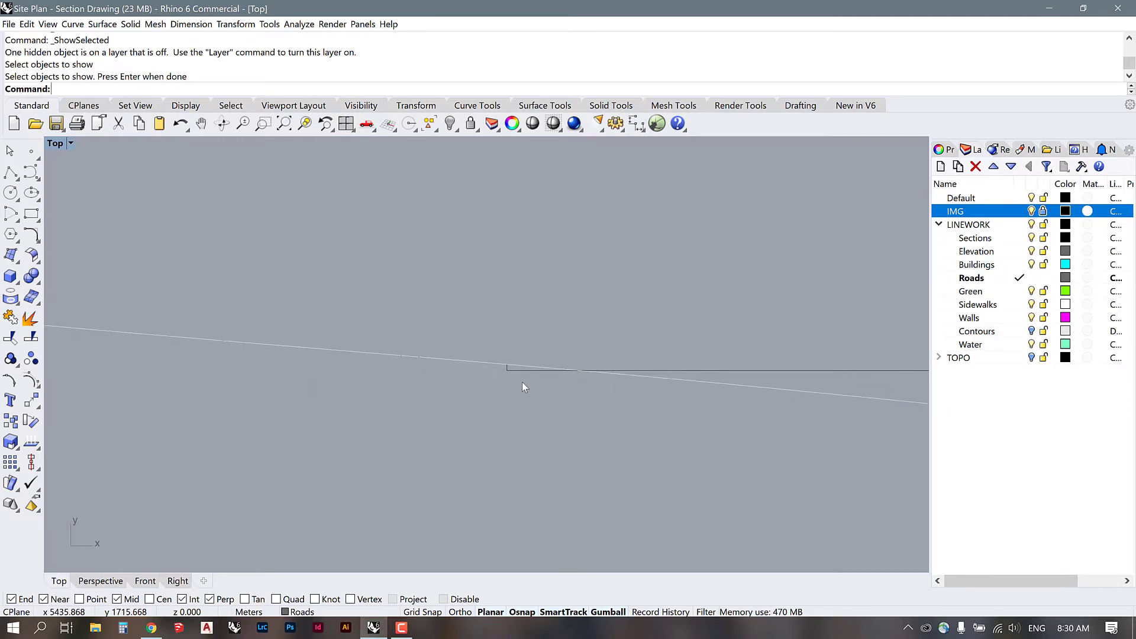
{"action": "left_click", "coordinate": [505, 367]}
{"action": "key", "text": "Return"}
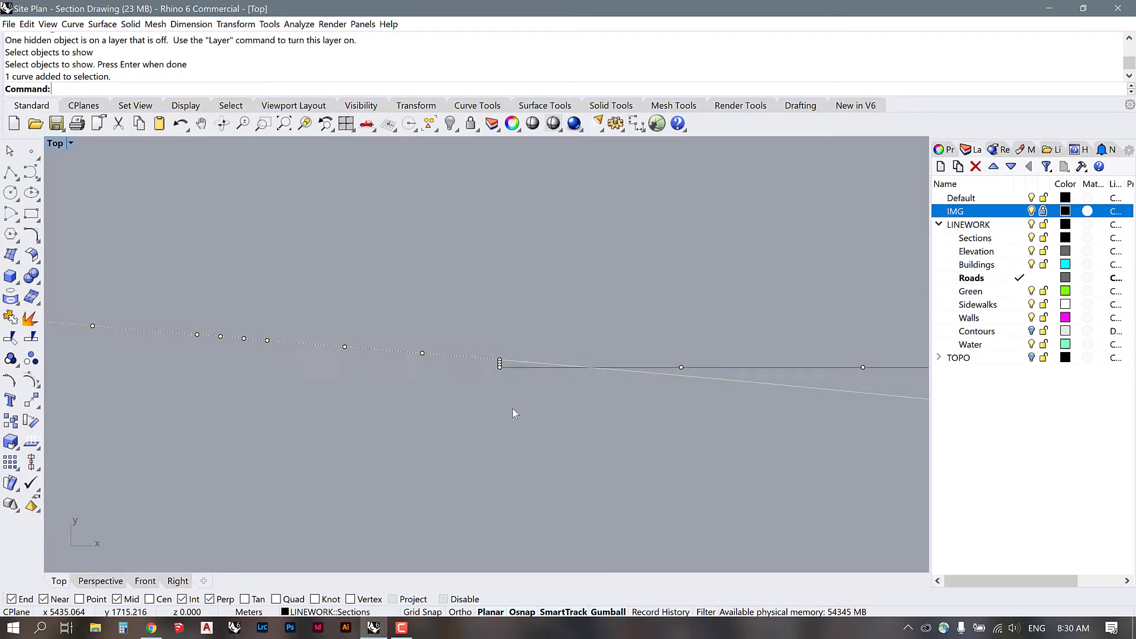
{"action": "scroll", "coordinate": [485, 343], "scroll_direction": "down", "scroll_amount": 3}
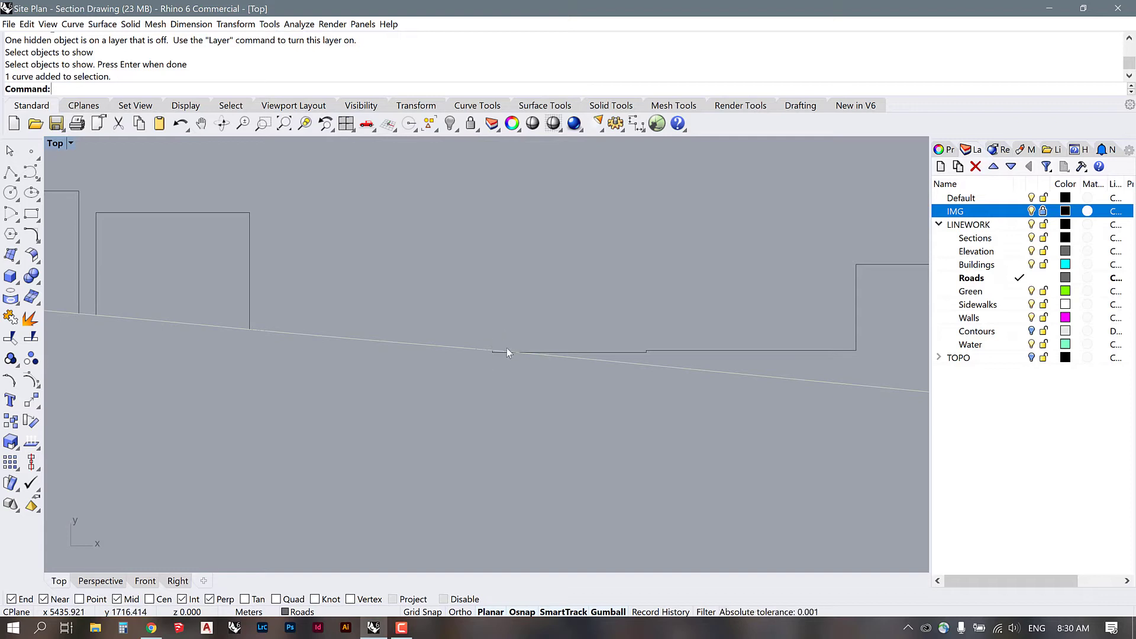
{"action": "scroll", "coordinate": [561, 368], "scroll_direction": "down", "scroll_amount": 3}
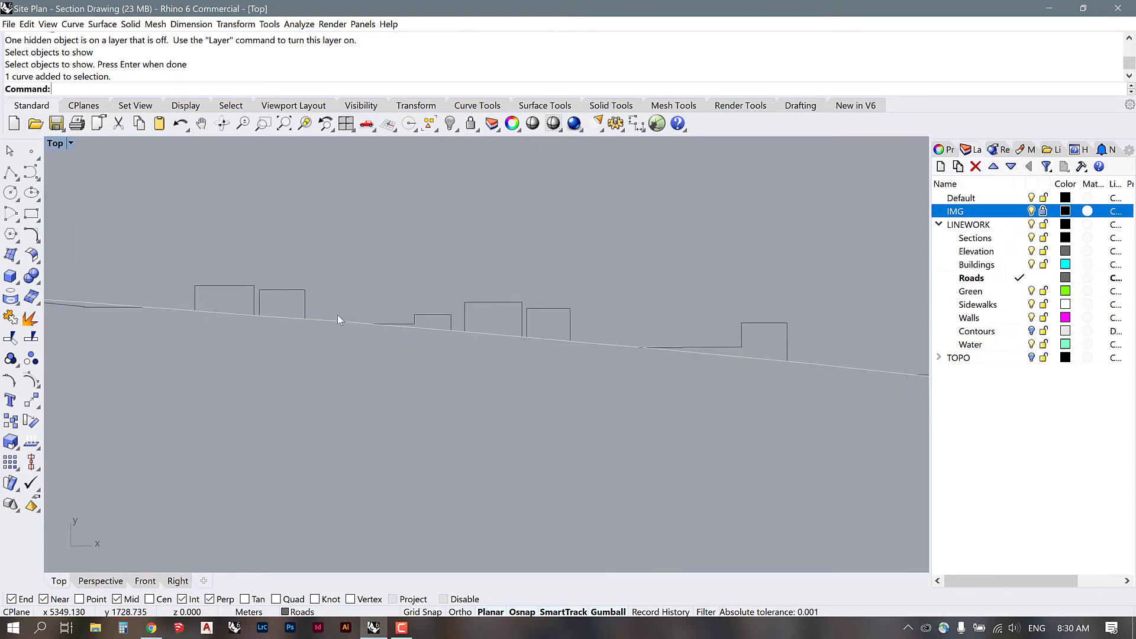
{"action": "scroll", "coordinate": [372, 321], "scroll_direction": "up", "scroll_amount": 3}
{"action": "scroll", "coordinate": [642, 332], "scroll_direction": "down", "scroll_amount": 3}
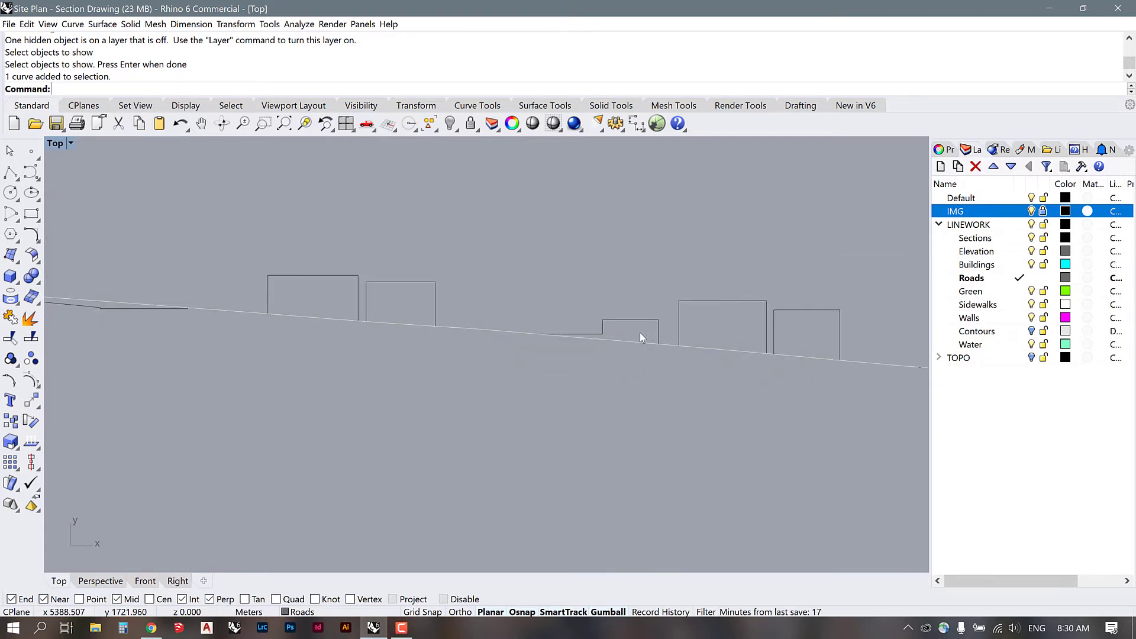
{"action": "scroll", "coordinate": [316, 336], "scroll_direction": "up", "scroll_amount": 4}
{"action": "scroll", "coordinate": [318, 336], "scroll_direction": "up", "scroll_amount": 3}
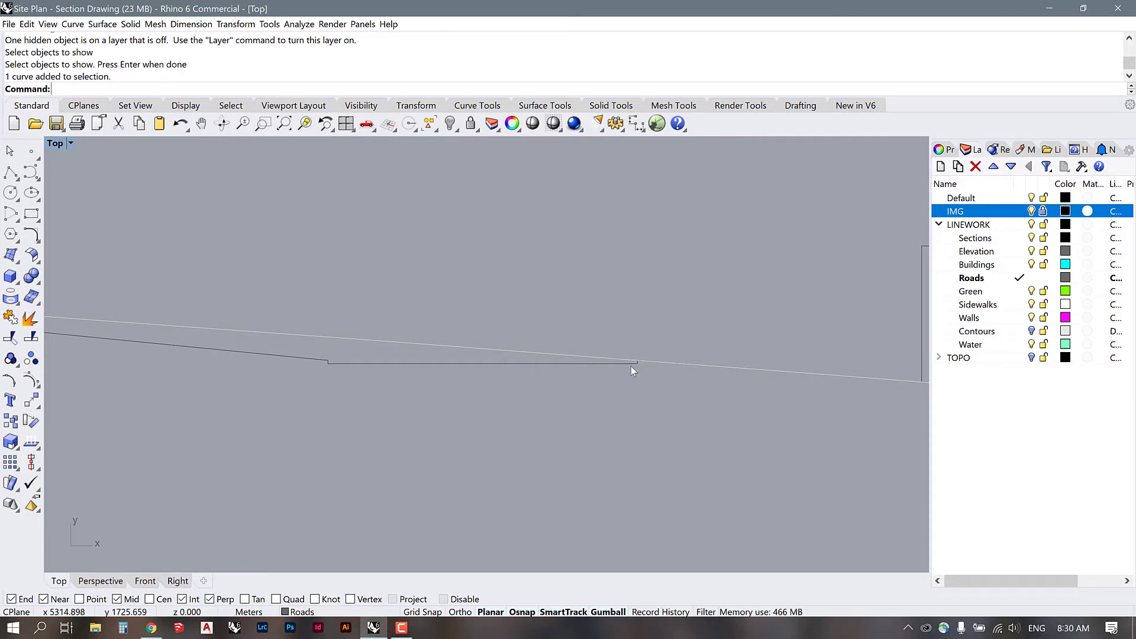
{"action": "scroll", "coordinate": [450, 355], "scroll_direction": "down", "scroll_amount": 3}
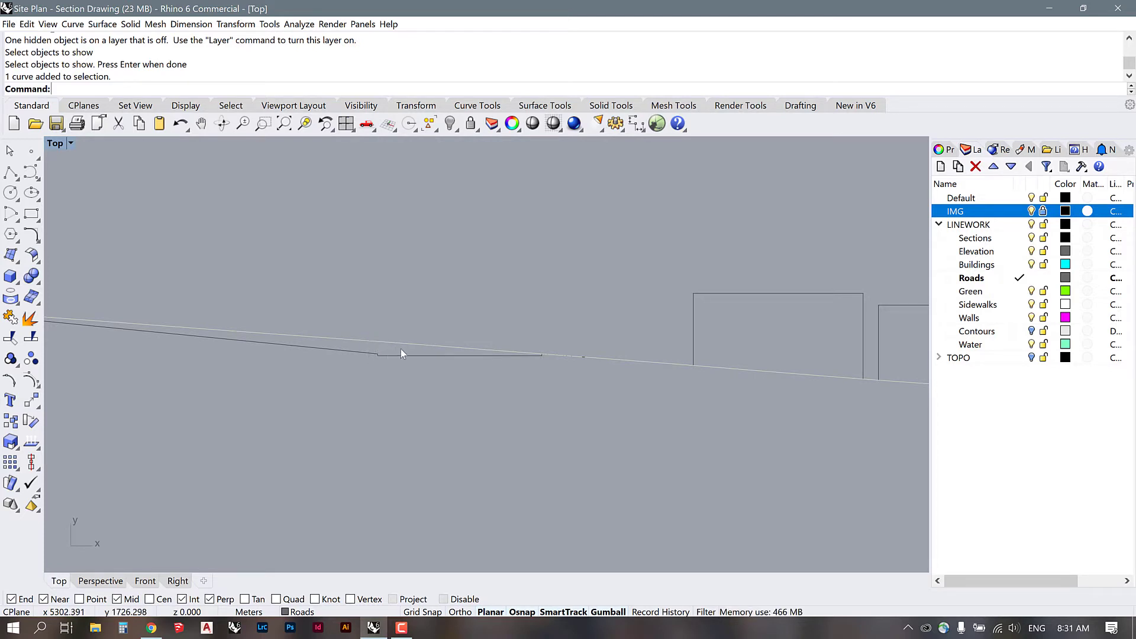
Step: Check where the section's road cuts and building bases depart from the original ground line while following the slope downhill
{"action": "scroll", "coordinate": [401, 349], "scroll_direction": "down", "scroll_amount": 3}
{"action": "scroll", "coordinate": [143, 335], "scroll_direction": "down", "scroll_amount": 2}
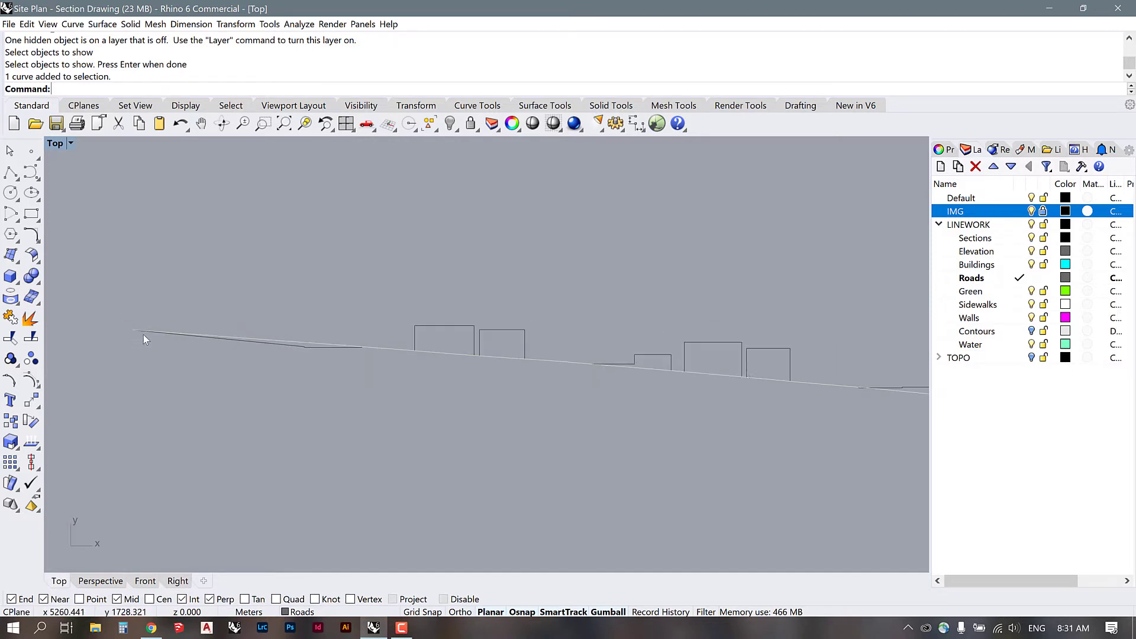
{"action": "scroll", "coordinate": [804, 387], "scroll_direction": "up", "scroll_amount": 3}
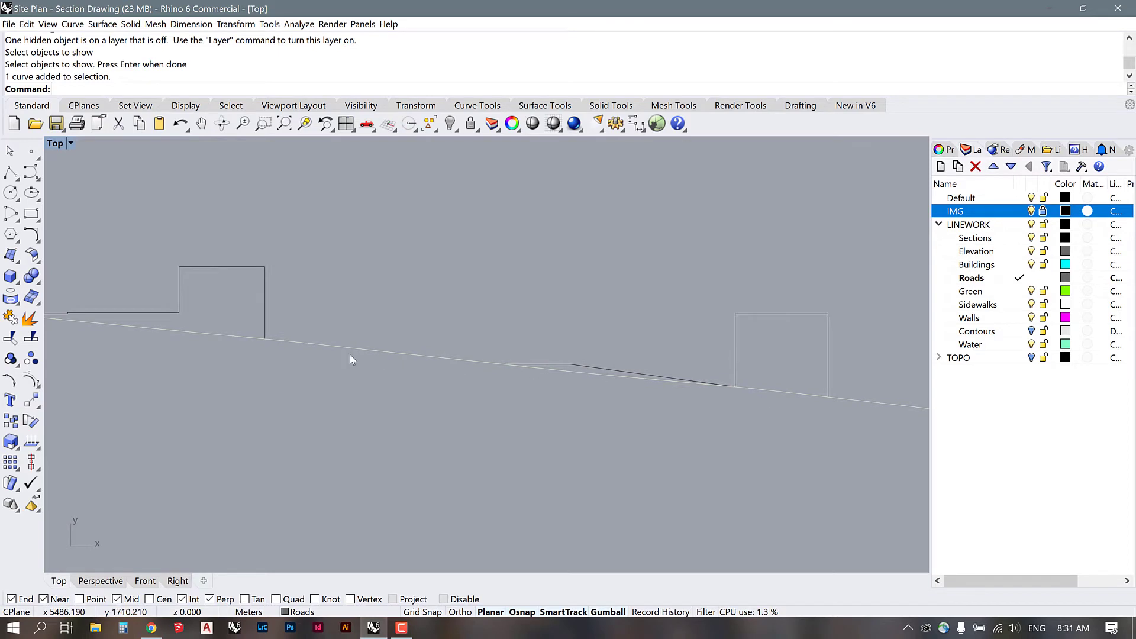
{"action": "scroll", "coordinate": [349, 354], "scroll_direction": "down", "scroll_amount": 3}
{"action": "scroll", "coordinate": [776, 396], "scroll_direction": "up", "scroll_amount": 2}
{"action": "scroll", "coordinate": [776, 401], "scroll_direction": "up", "scroll_amount": 3}
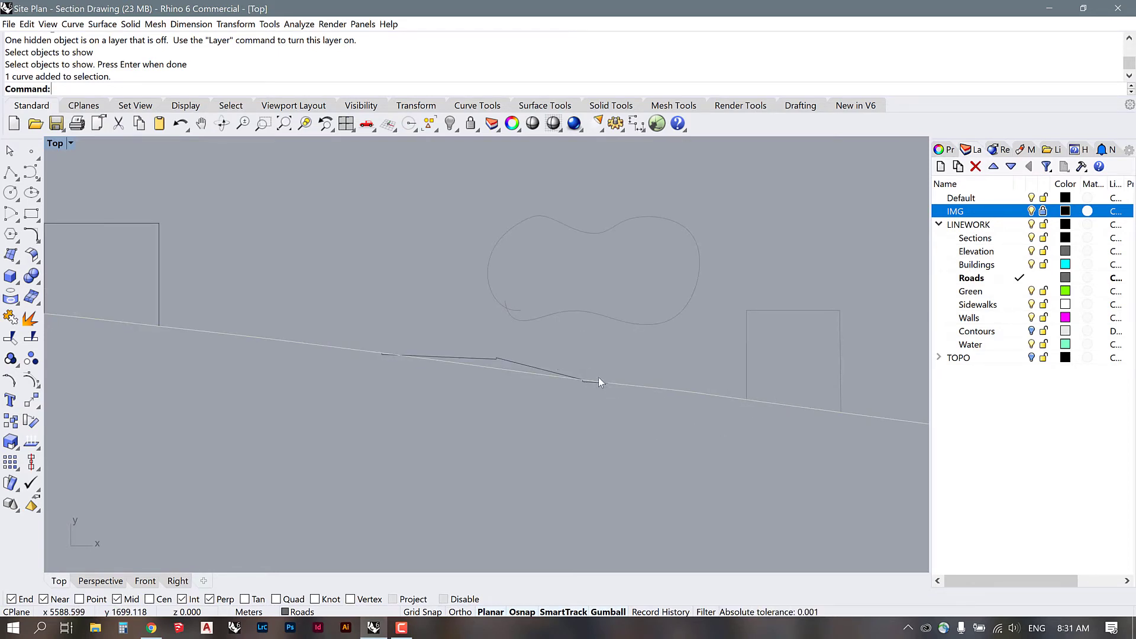
Step: Select the cloud-shaped tree outline above the slope and inspect its control points
{"action": "scroll", "coordinate": [440, 380], "scroll_direction": "down", "scroll_amount": 3}
{"action": "left_click", "coordinate": [502, 349]}
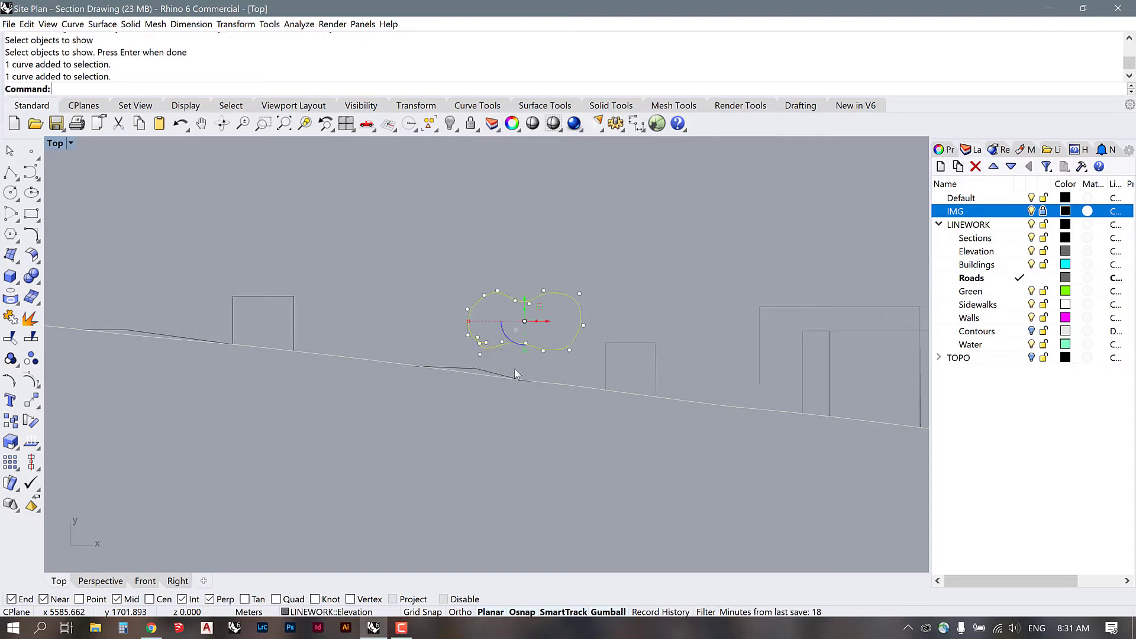
{"action": "left_click", "coordinate": [512, 351]}
{"action": "left_click", "coordinate": [512, 352]}
{"action": "left_click", "coordinate": [513, 345]}
{"action": "left_click", "coordinate": [520, 378]}
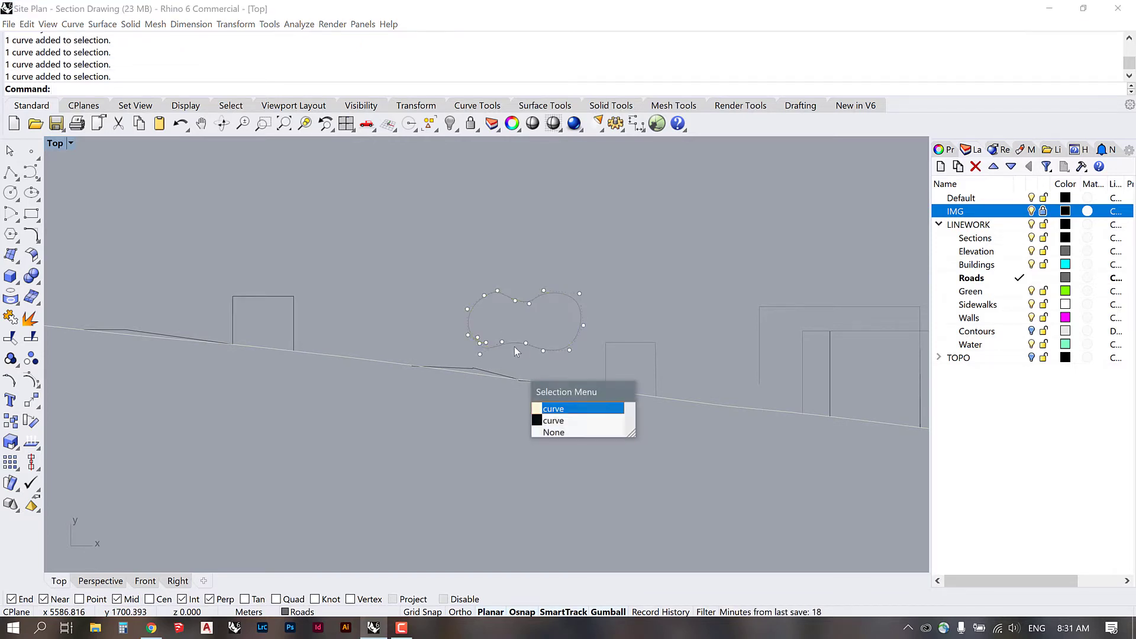
{"action": "left_click", "coordinate": [507, 230]}
Step: Examine the trees and storage tanks along the cut line on the aerial plan and compare them with the section outlines
{"action": "scroll", "coordinate": [519, 254], "scroll_direction": "down", "scroll_amount": 20}
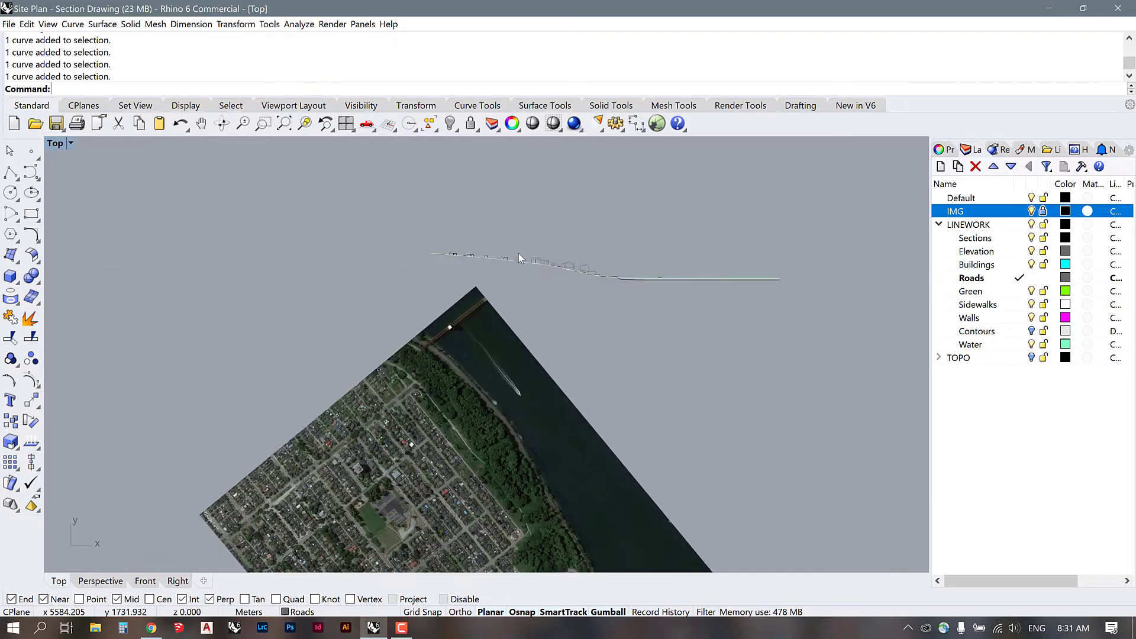
{"action": "scroll", "coordinate": [565, 439], "scroll_direction": "up", "scroll_amount": 15}
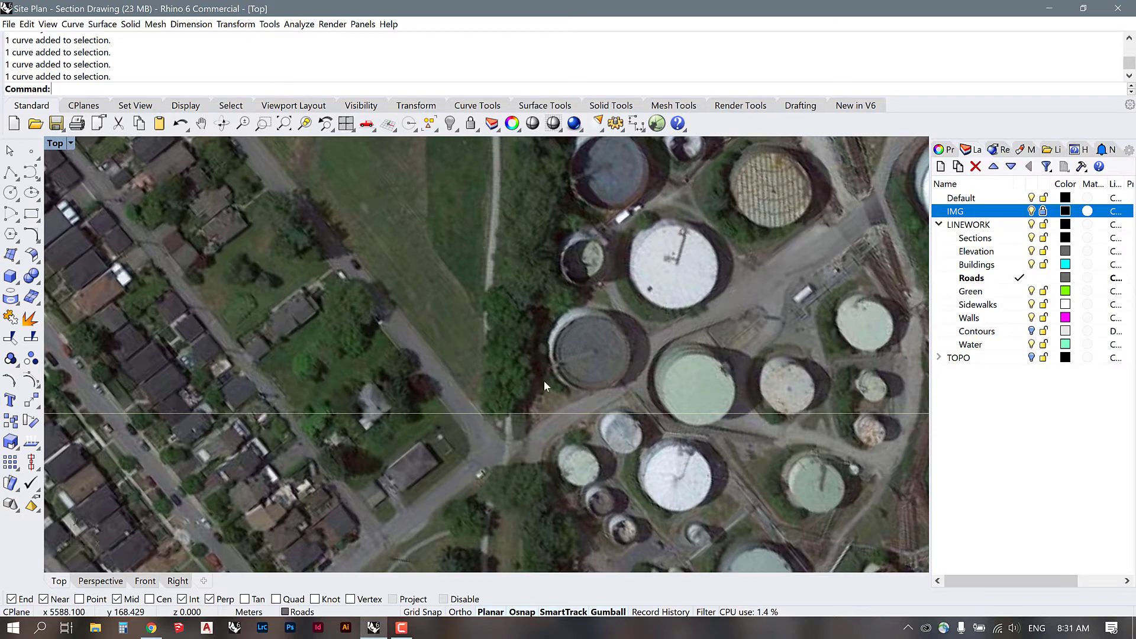
{"action": "scroll", "coordinate": [425, 417], "scroll_direction": "down", "scroll_amount": 5}
{"action": "scroll", "coordinate": [566, 417], "scroll_direction": "up", "scroll_amount": 8}
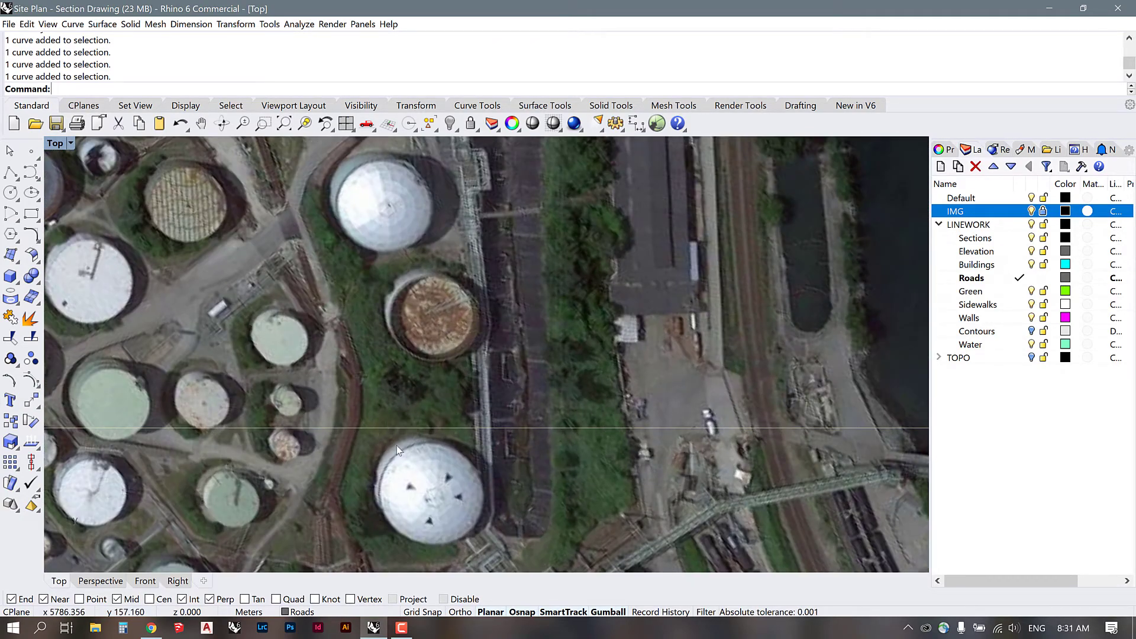
{"action": "scroll", "coordinate": [558, 483], "scroll_direction": "down", "scroll_amount": 10}
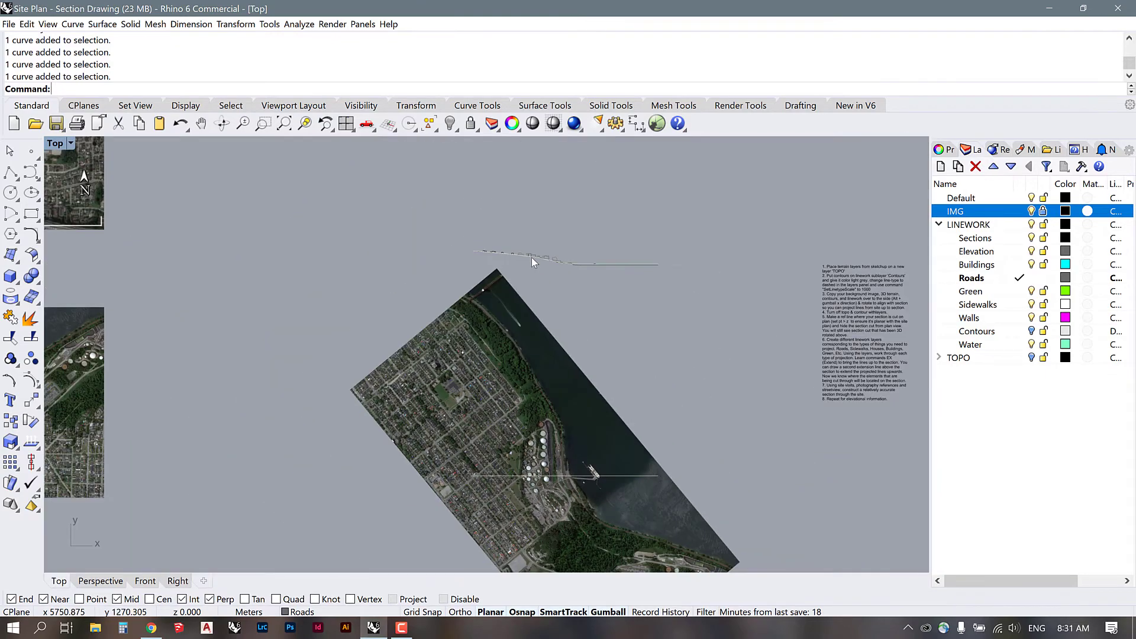
{"action": "scroll", "coordinate": [538, 260], "scroll_direction": "up", "scroll_amount": 8}
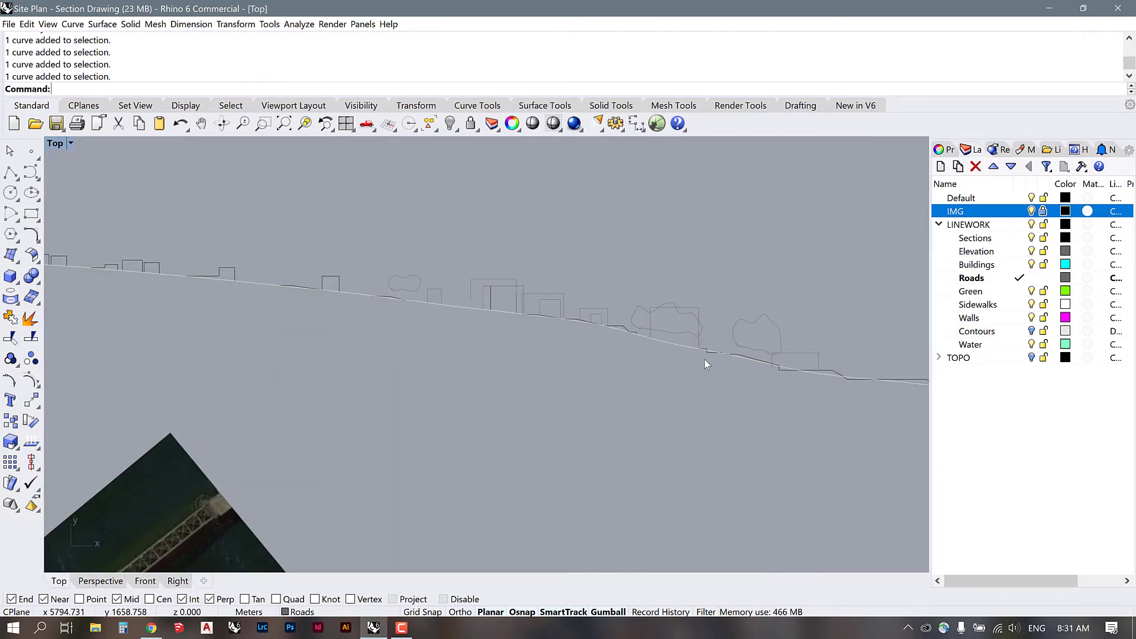
Step: Sketch a freehand cloud-shaped tree outline in the empty space above the section using the Sketch command
{"action": "type", "text": "Sketch"}
{"action": "key", "text": "Return"}
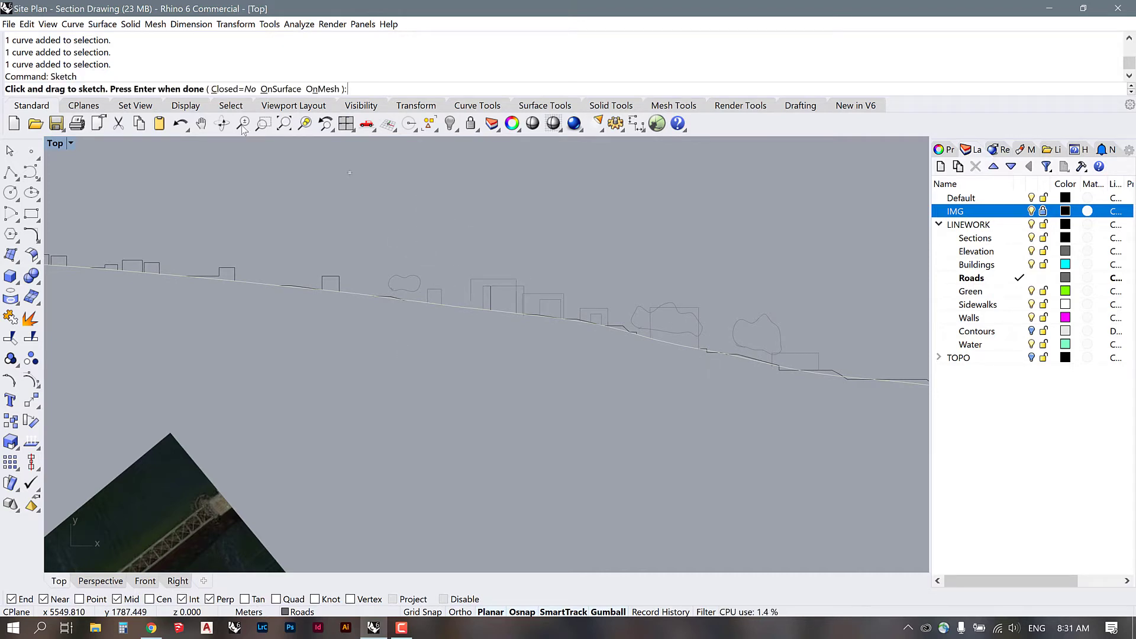
{"action": "left_click", "coordinate": [465, 218]}
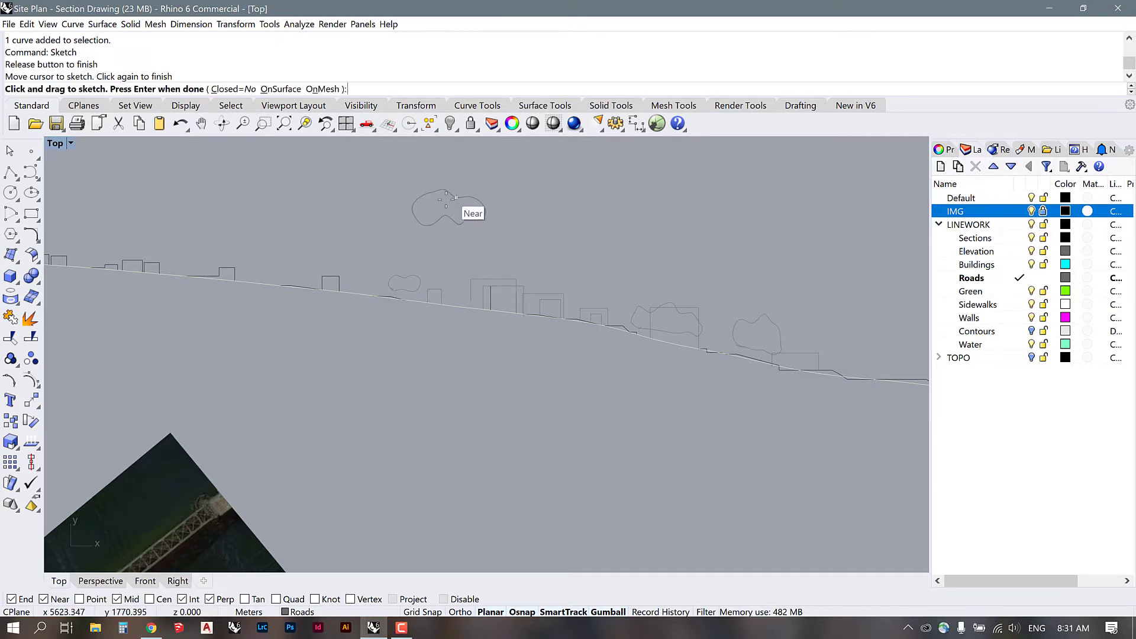
{"action": "scroll", "coordinate": [426, 220], "scroll_direction": "up", "scroll_amount": 3}
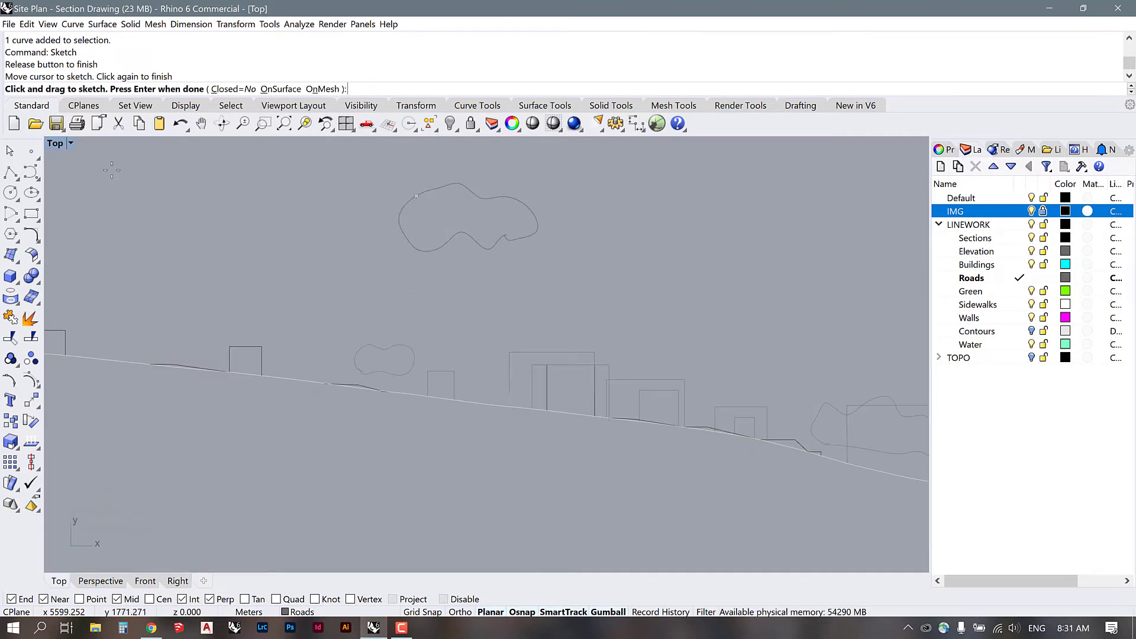
{"action": "left_click", "coordinate": [10, 151]}
Step: Move the sketched tree outline's loose end point onto the neighbouring point to close the gap at its lower edge
{"action": "left_click", "coordinate": [468, 190]}
{"action": "left_click", "coordinate": [623, 263]}
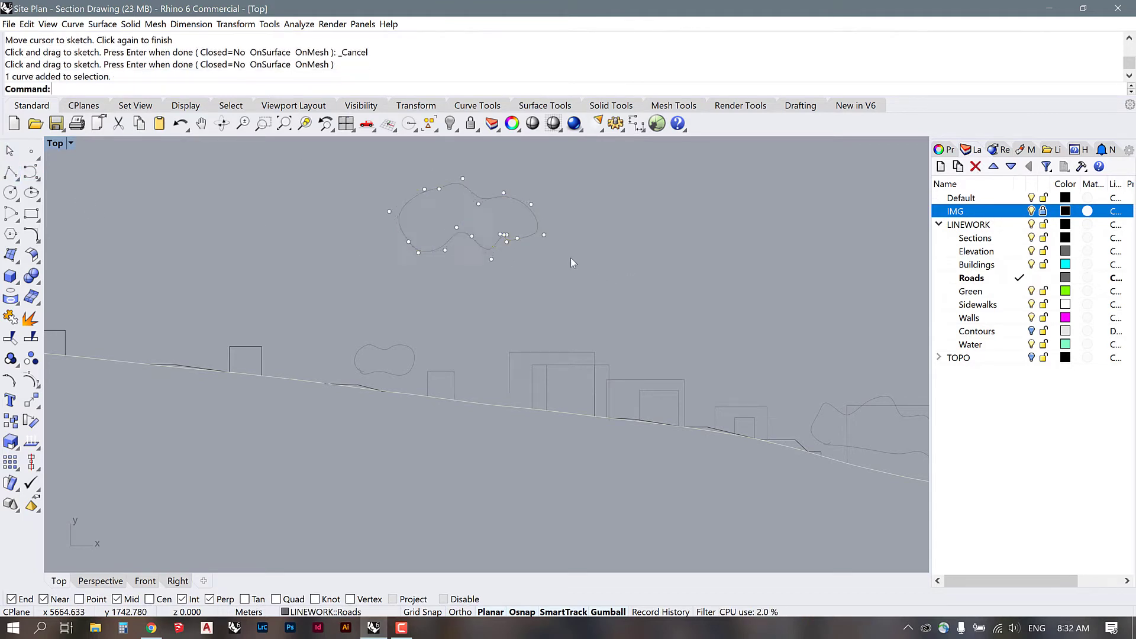
{"action": "scroll", "coordinate": [505, 239], "scroll_direction": "up", "scroll_amount": 10}
{"action": "left_click", "coordinate": [501, 228]}
{"action": "left_click", "coordinate": [513, 226]}
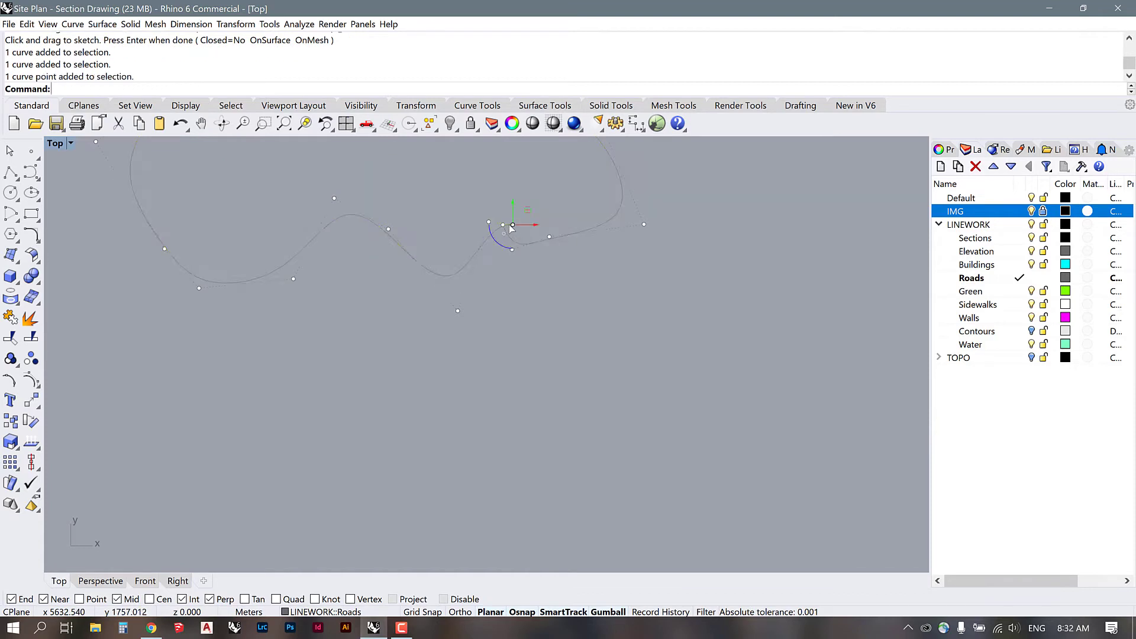
{"action": "left_click_drag", "start_coordinate": [513, 226], "coordinate": [503, 225]}
{"action": "left_click", "coordinate": [578, 275]}
{"action": "scroll", "coordinate": [594, 347], "scroll_direction": "down", "scroll_amount": 2}
{"action": "scroll", "coordinate": [594, 347], "scroll_direction": "down", "scroll_amount": 4}
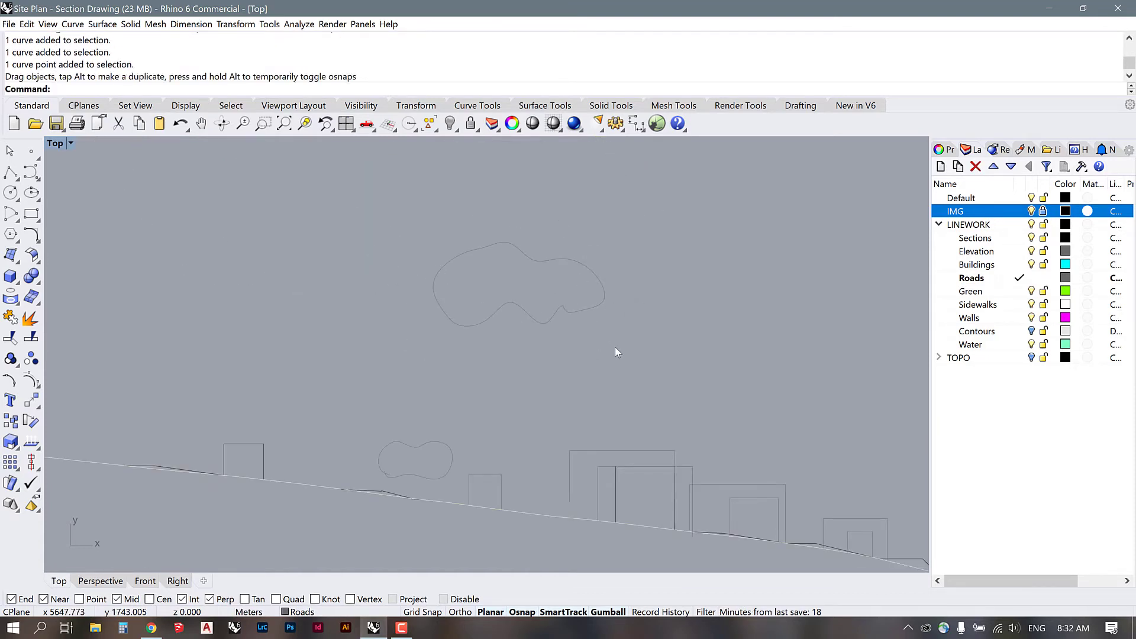
Step: Move the sketched tree outline straight down onto the section's buildings, and delete it
{"action": "left_click", "coordinate": [596, 308]}
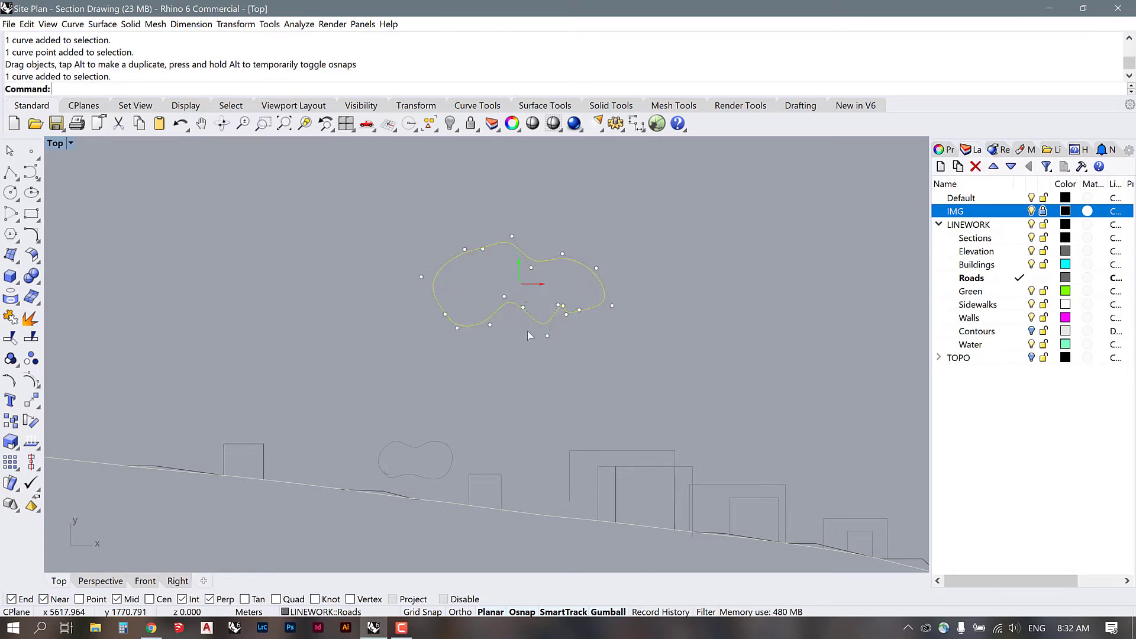
{"action": "left_click_drag", "start_coordinate": [521, 265], "coordinate": [535, 424]}
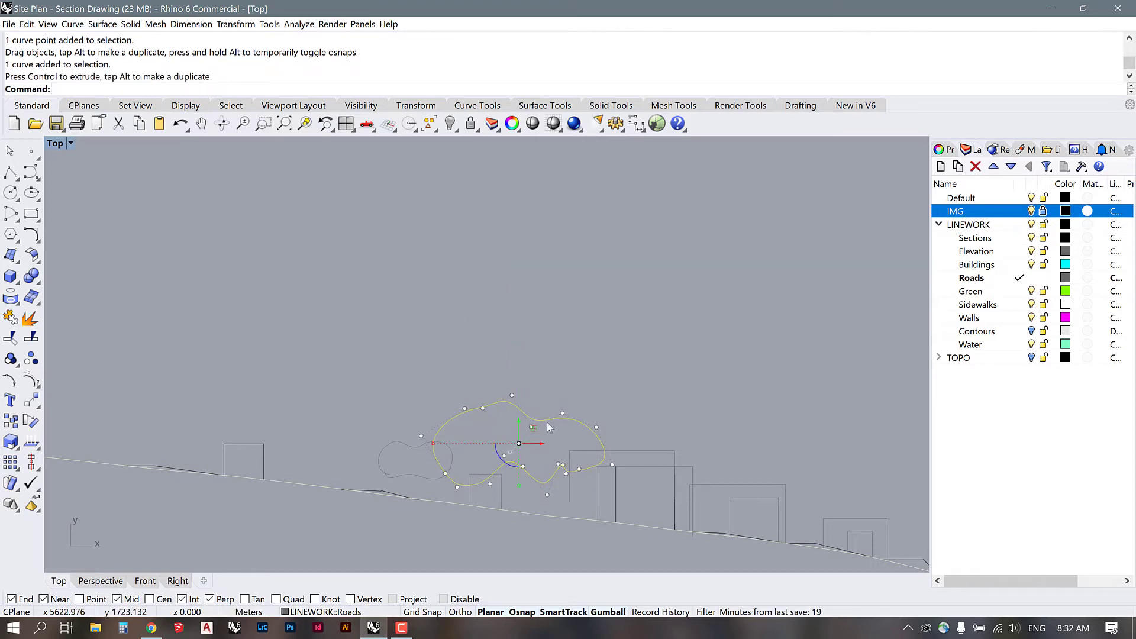
{"action": "key", "text": "Delete"}
{"action": "scroll", "coordinate": [681, 282], "scroll_direction": "down", "scroll_amount": 3}
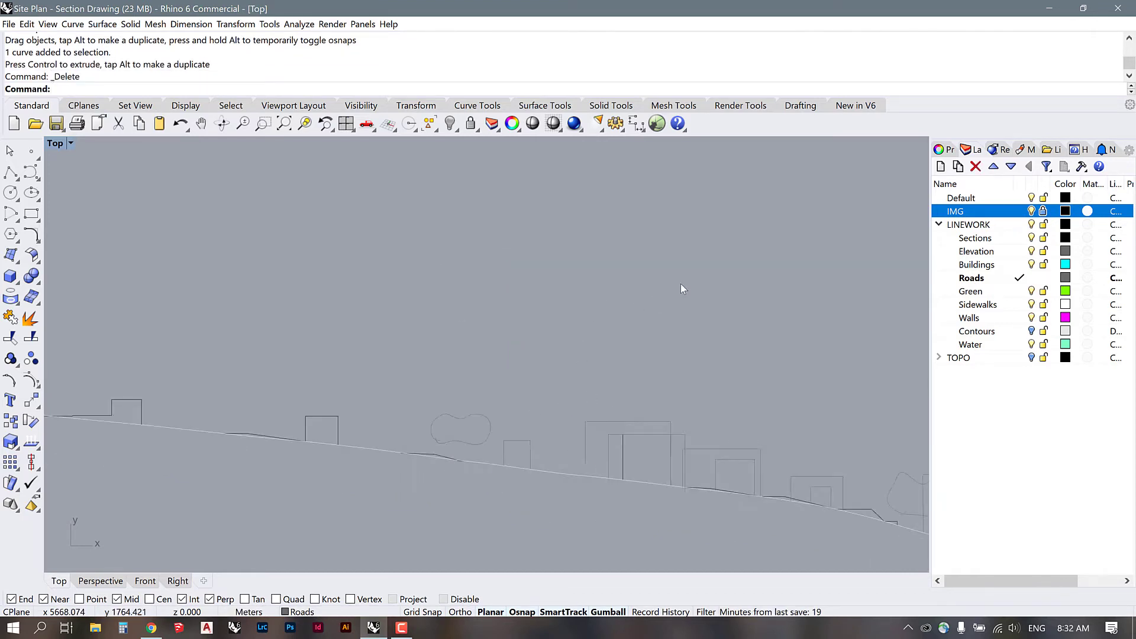
Step: Inspect the section curve and the overlapping building outline behind it, checking where the outline's vertical edges meet the ground
{"action": "scroll", "coordinate": [812, 432], "scroll_direction": "up", "scroll_amount": 5}
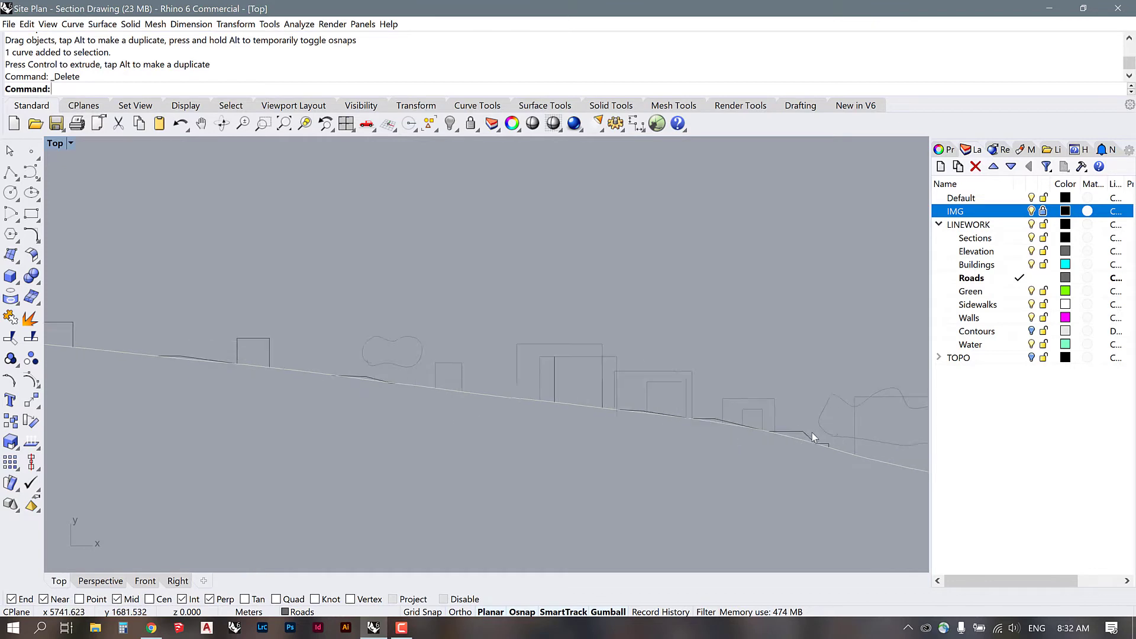
{"action": "left_click", "coordinate": [330, 328]}
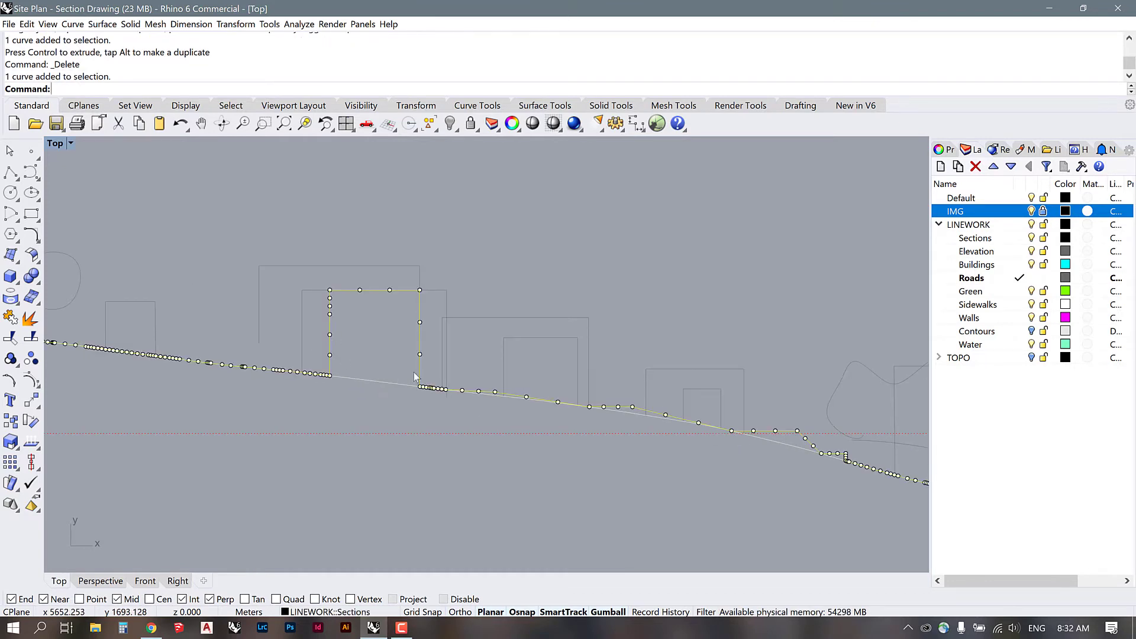
{"action": "scroll", "coordinate": [526, 352], "scroll_direction": "up", "scroll_amount": 2}
{"action": "left_click", "coordinate": [370, 297]}
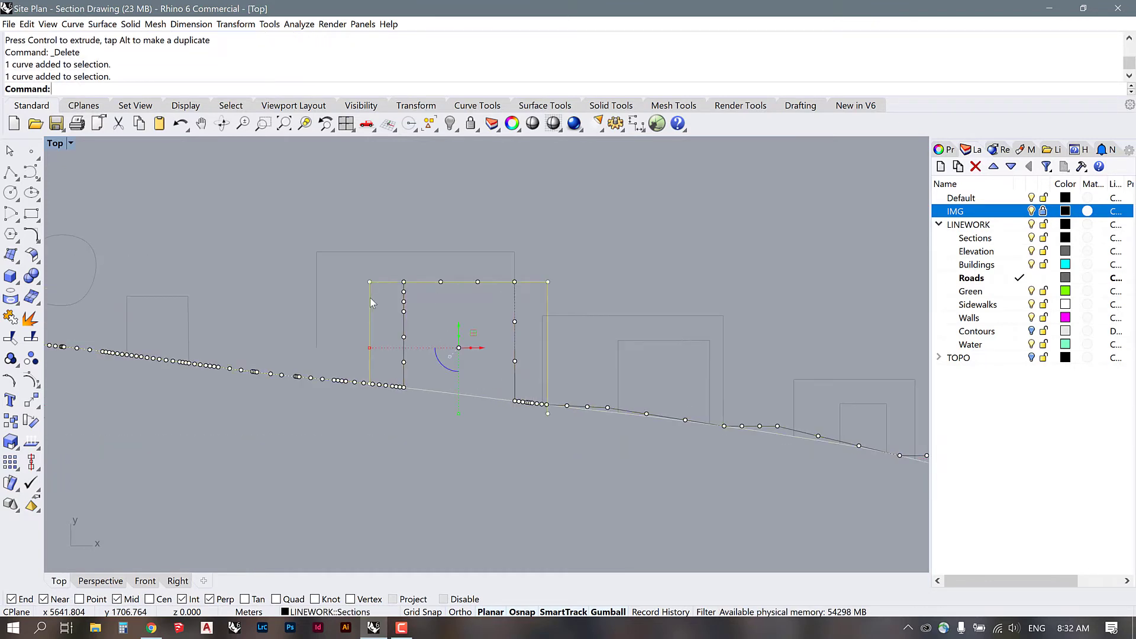
{"action": "scroll", "coordinate": [296, 358], "scroll_direction": "down", "scroll_amount": 3}
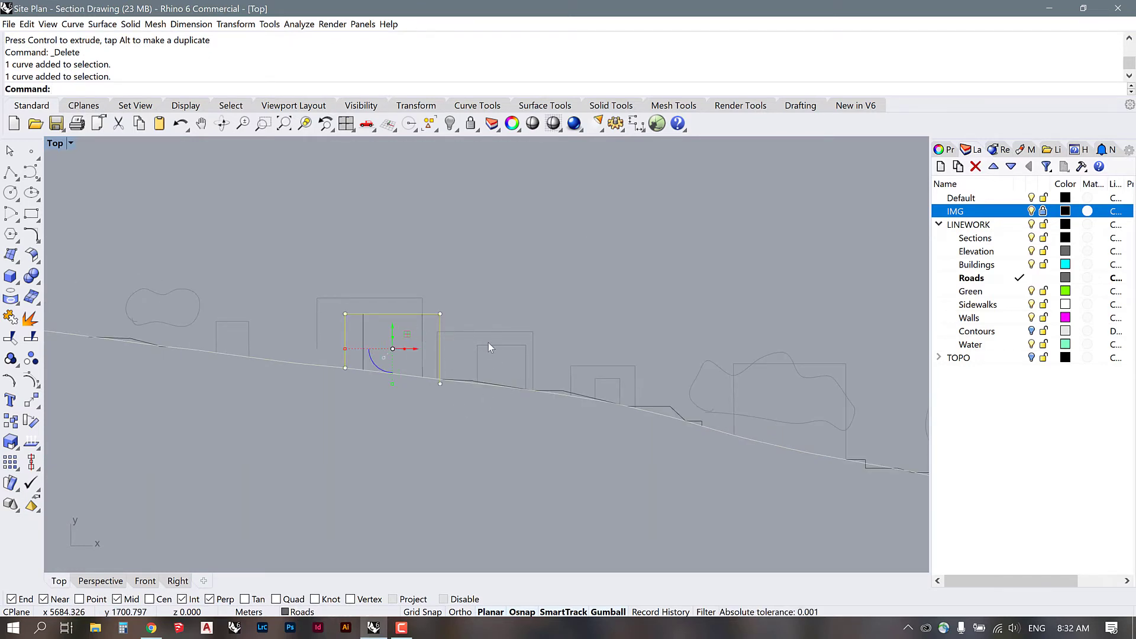
{"action": "scroll", "coordinate": [371, 319], "scroll_direction": "up", "scroll_amount": 5}
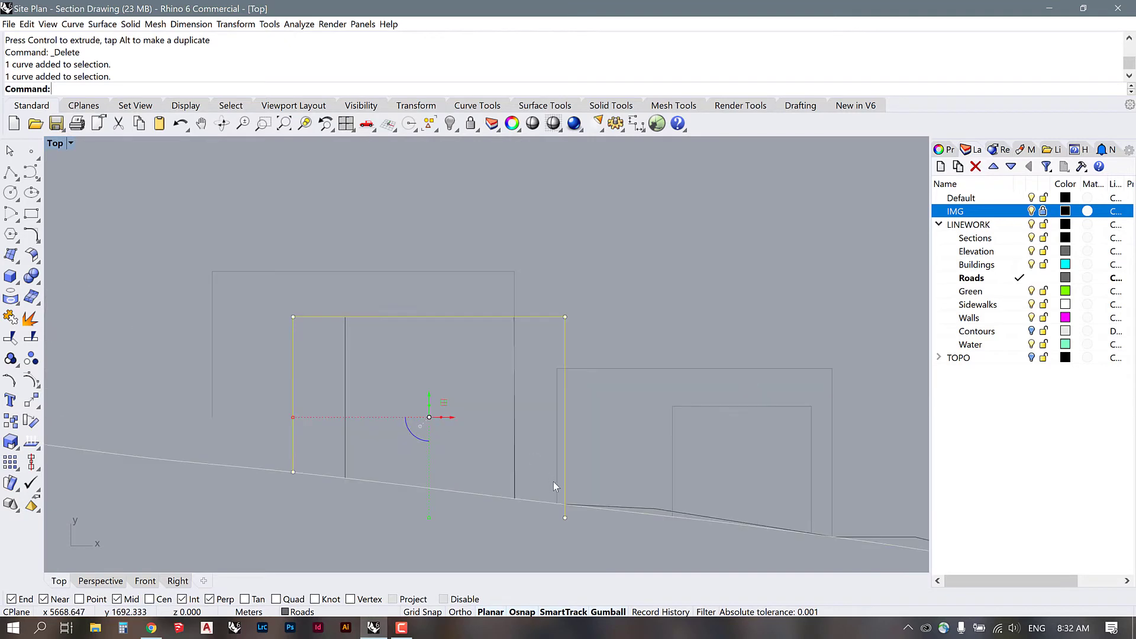
{"action": "left_click", "coordinate": [612, 513]}
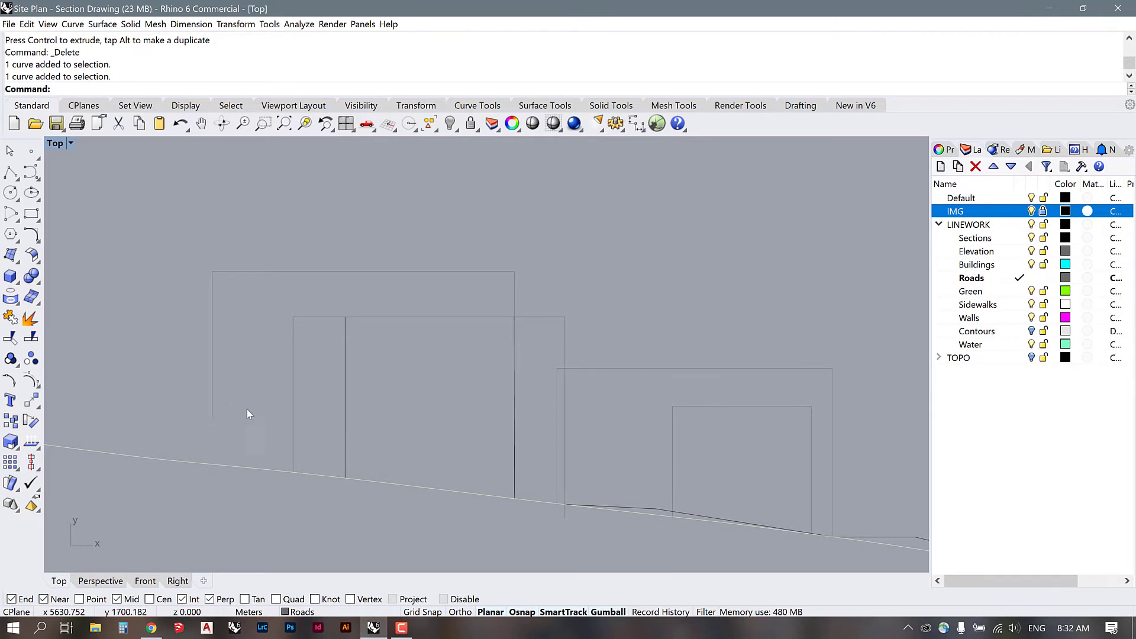
Step: Select the original sloping ground line beneath the section and hide it
{"action": "left_click", "coordinate": [269, 468]}
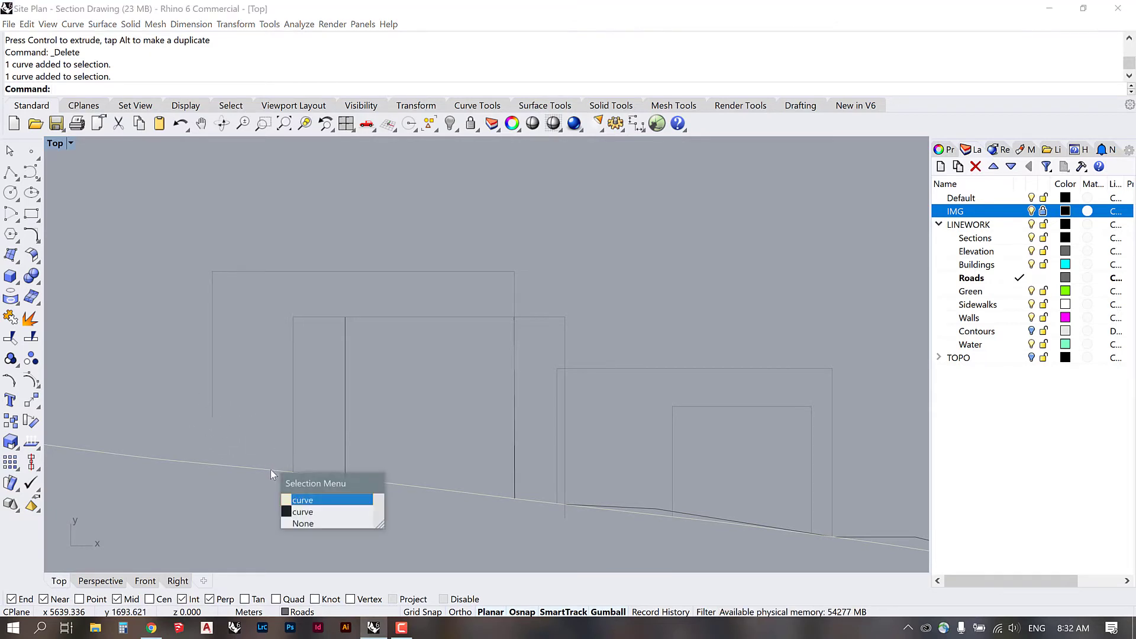
{"action": "left_click", "coordinate": [320, 495]}
{"action": "middle_click", "coordinate": [407, 452]}
{"action": "left_click", "coordinate": [373, 442]}
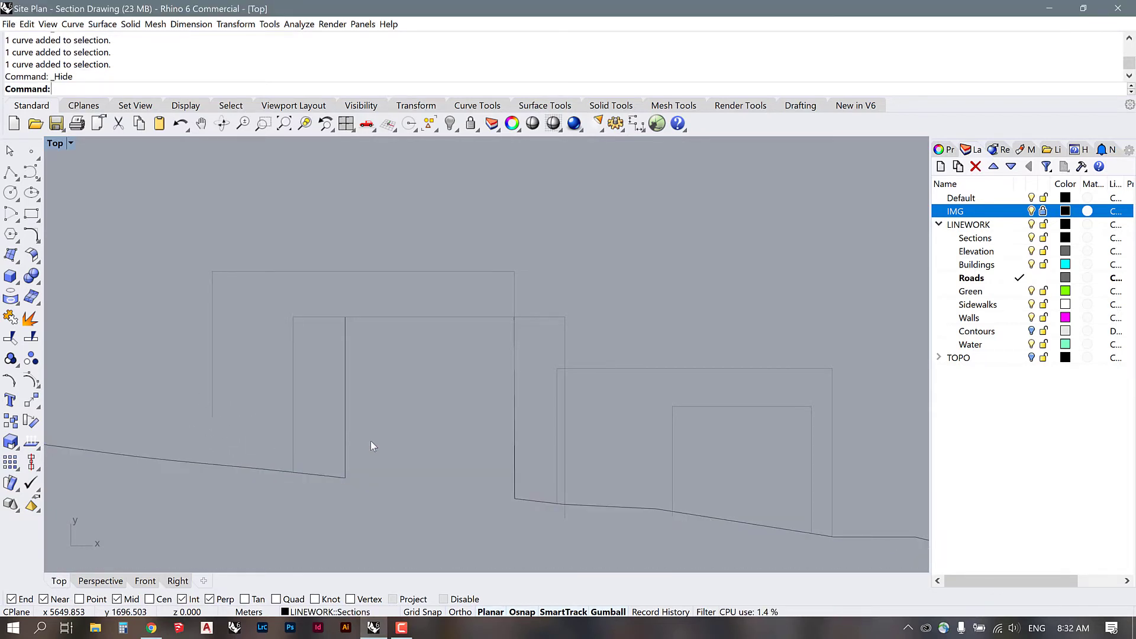
{"action": "scroll", "coordinate": [619, 310], "scroll_direction": "down", "scroll_amount": 2}
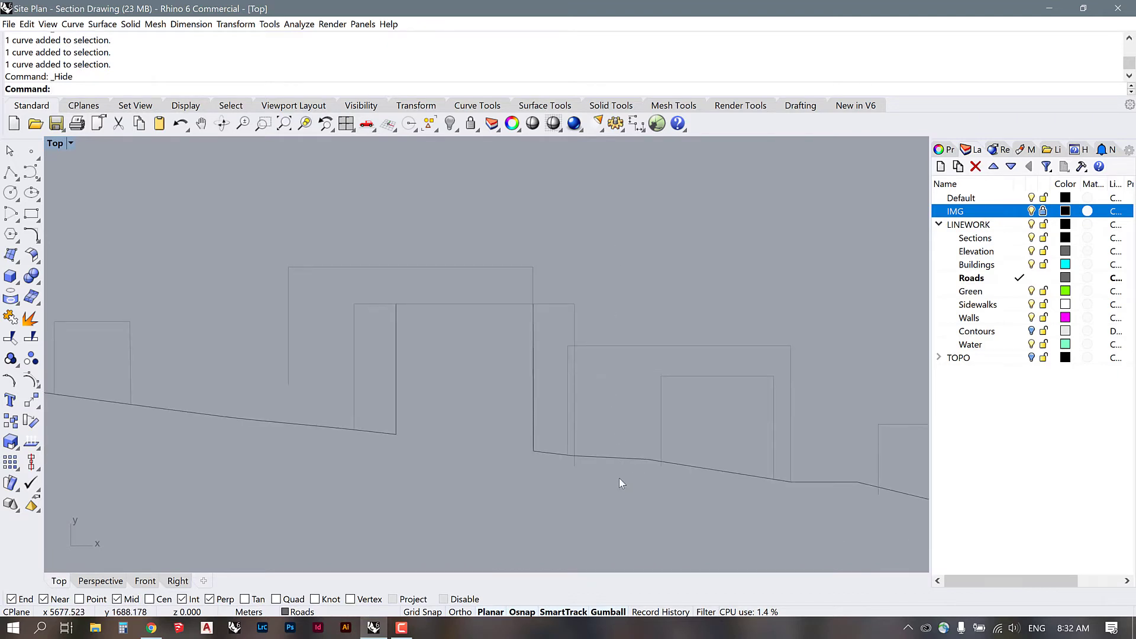
Step: Trim the building outline edges that drop below the ground just downhill of the tall building, using the section curve as cutting object
{"action": "scroll", "coordinate": [752, 485], "scroll_direction": "up", "scroll_amount": 2}
{"action": "right_click_drag", "start_coordinate": [751, 485], "coordinate": [666, 467]}
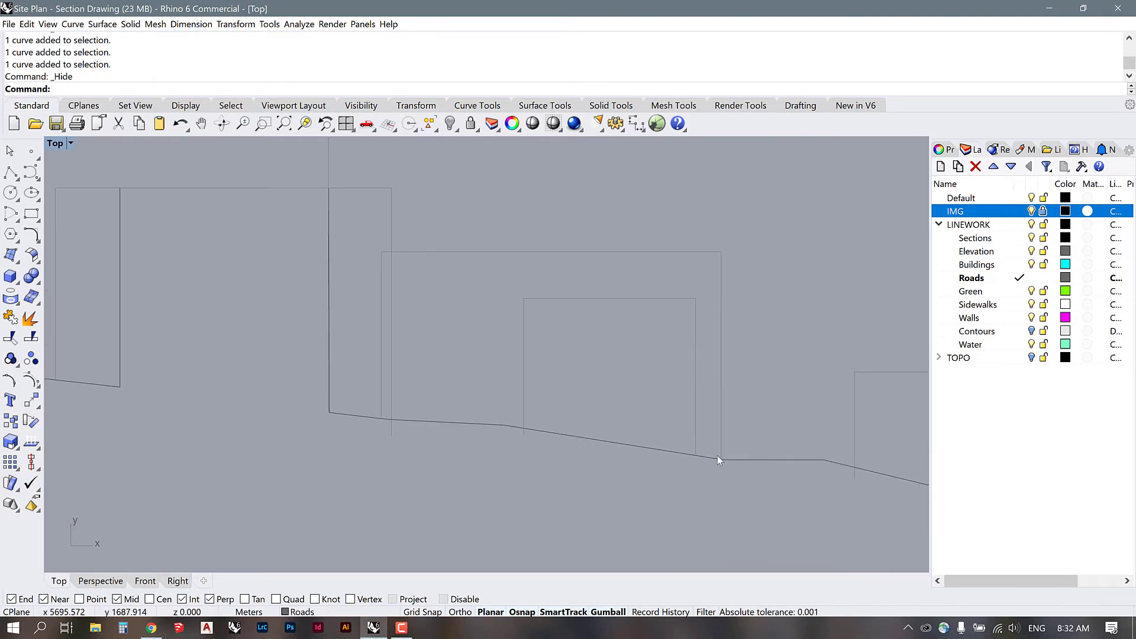
{"action": "left_click", "coordinate": [411, 422]}
{"action": "scroll", "coordinate": [520, 391], "scroll_direction": "down", "scroll_amount": 3}
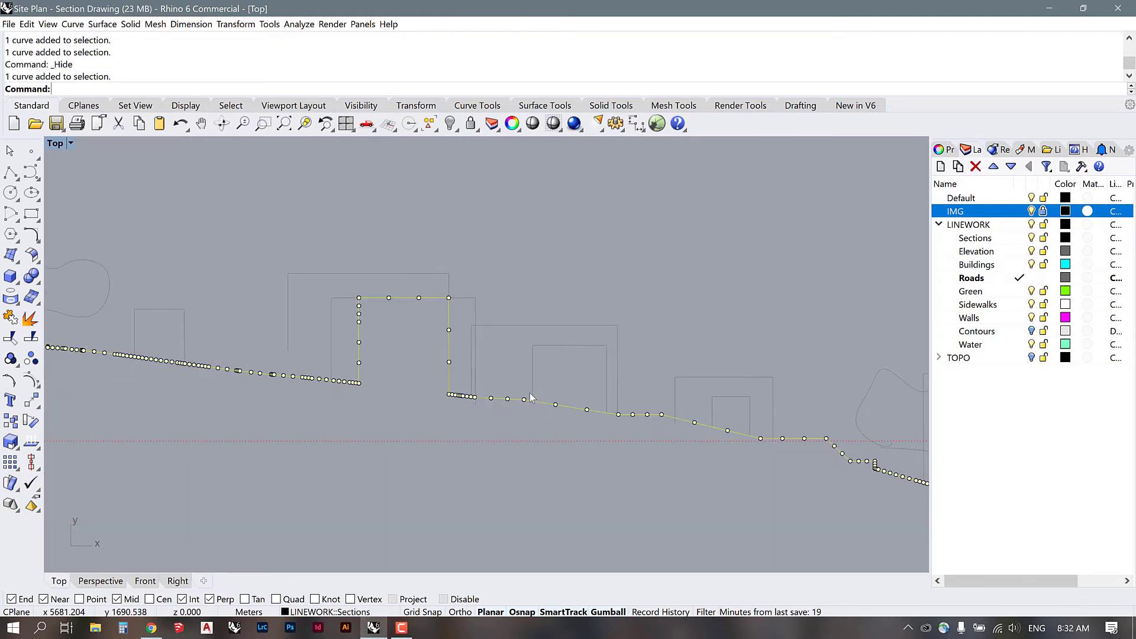
{"action": "scroll", "coordinate": [500, 397], "scroll_direction": "up", "scroll_amount": 3}
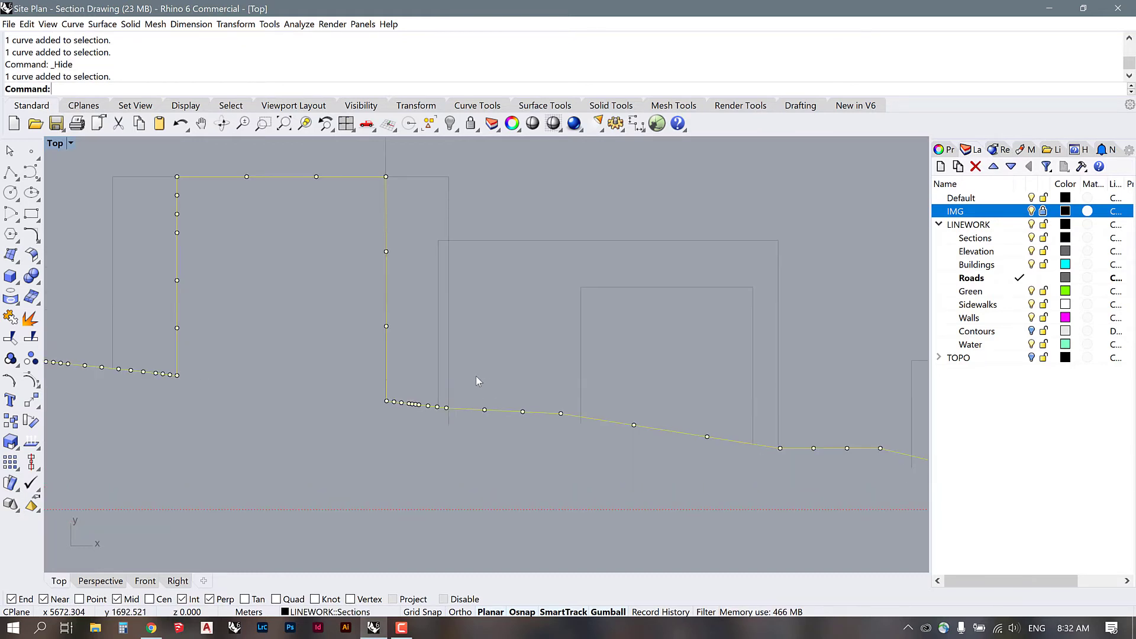
{"action": "type", "text": "TR"}
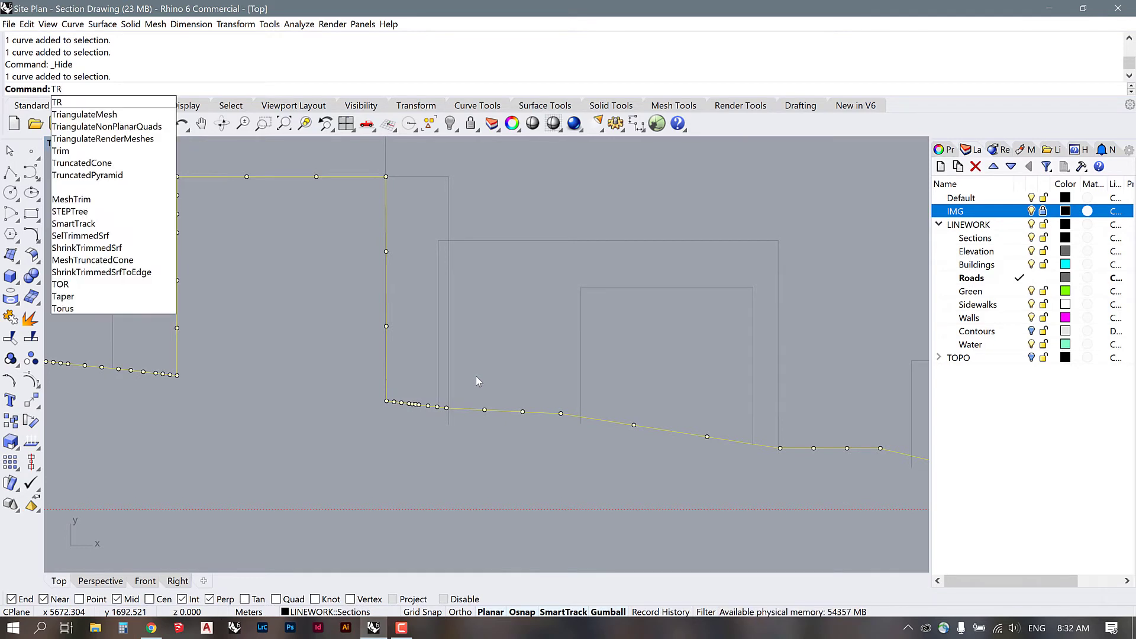
{"action": "key", "text": "Return"}
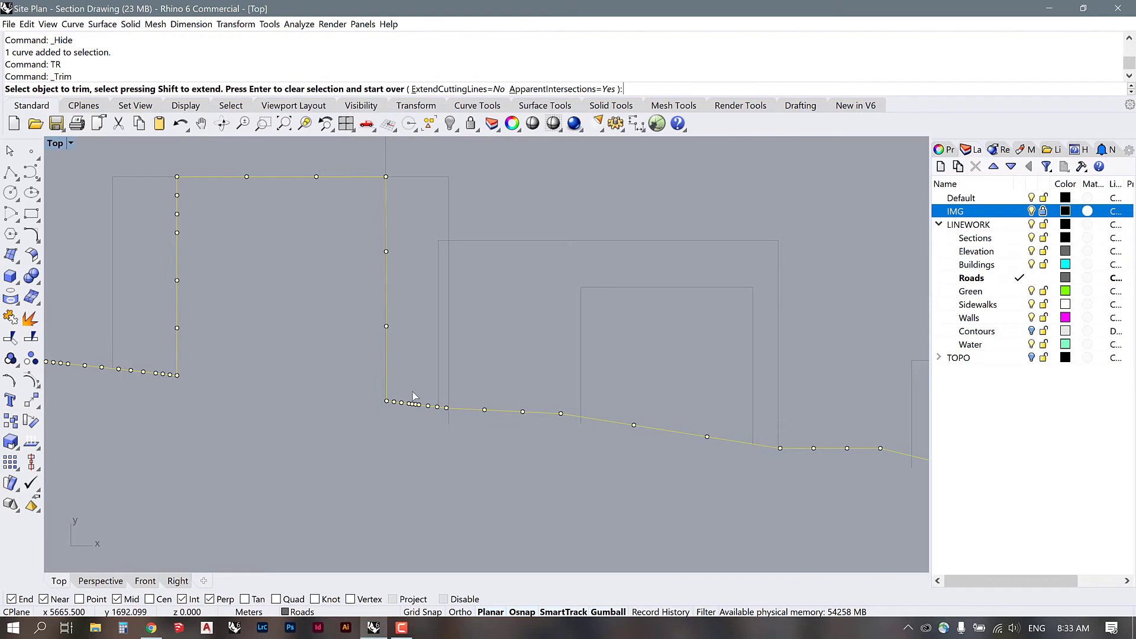
{"action": "left_click", "coordinate": [449, 421]}
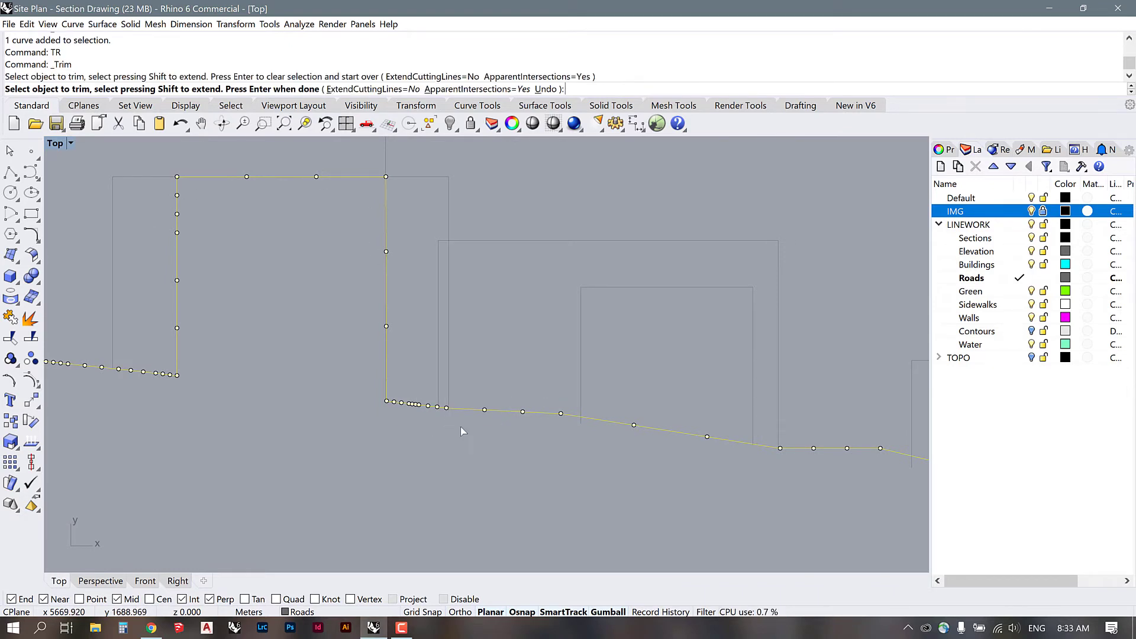
{"action": "left_click", "coordinate": [582, 426]}
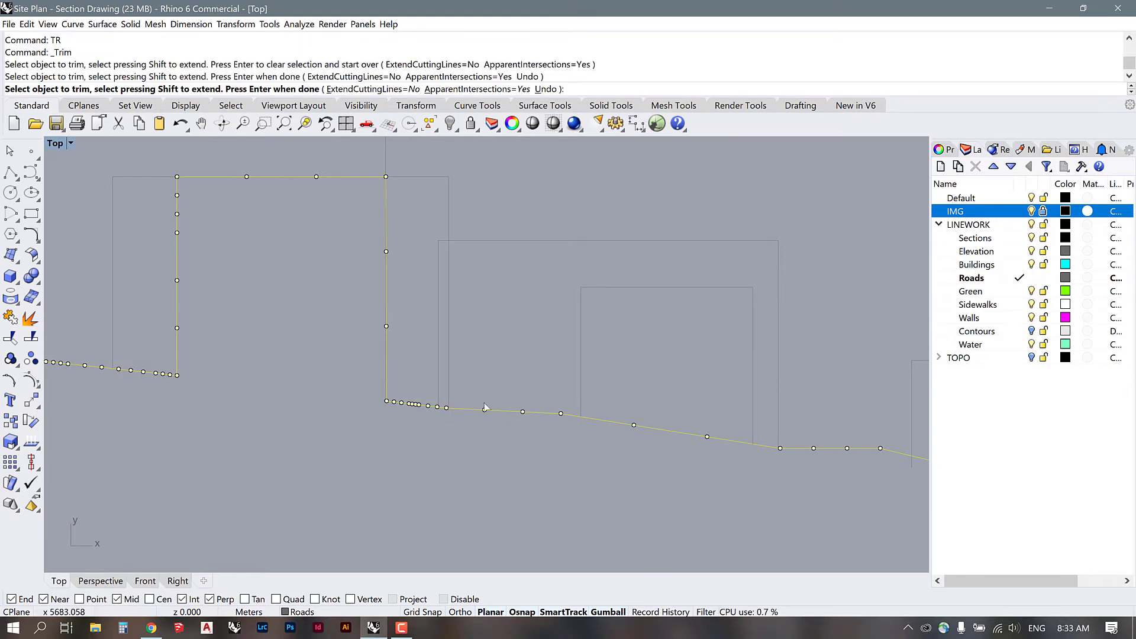
{"action": "scroll", "coordinate": [765, 458], "scroll_direction": "up", "scroll_amount": 3}
{"action": "left_click", "coordinate": [663, 419]}
Step: Trim the below-ground ends of the next two nested building outlines downhill: the inner one's left edge and the outer one's right edge
{"action": "scroll", "coordinate": [662, 420], "scroll_direction": "down", "scroll_amount": 4}
{"action": "right_click_drag", "start_coordinate": [630, 425], "coordinate": [342, 395]}
{"action": "scroll", "coordinate": [486, 431], "scroll_direction": "up", "scroll_amount": 4}
{"action": "left_click", "coordinate": [479, 407]}
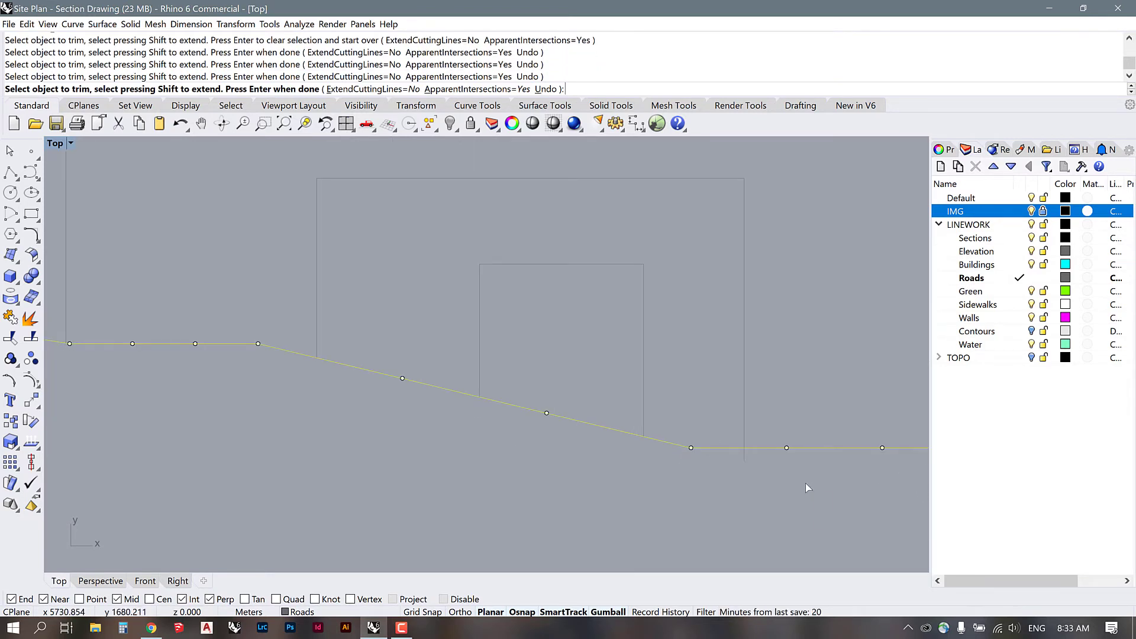
{"action": "left_click", "coordinate": [743, 457]}
Step: Trim the left edge of the low, wide building outline beyond the second large tree where it drops below the section curve
{"action": "scroll", "coordinate": [177, 396], "scroll_direction": "down", "scroll_amount": 7}
{"action": "scroll", "coordinate": [609, 414], "scroll_direction": "up", "scroll_amount": 5}
{"action": "scroll", "coordinate": [236, 343], "scroll_direction": "down", "scroll_amount": 6}
{"action": "scroll", "coordinate": [518, 516], "scroll_direction": "up", "scroll_amount": 2}
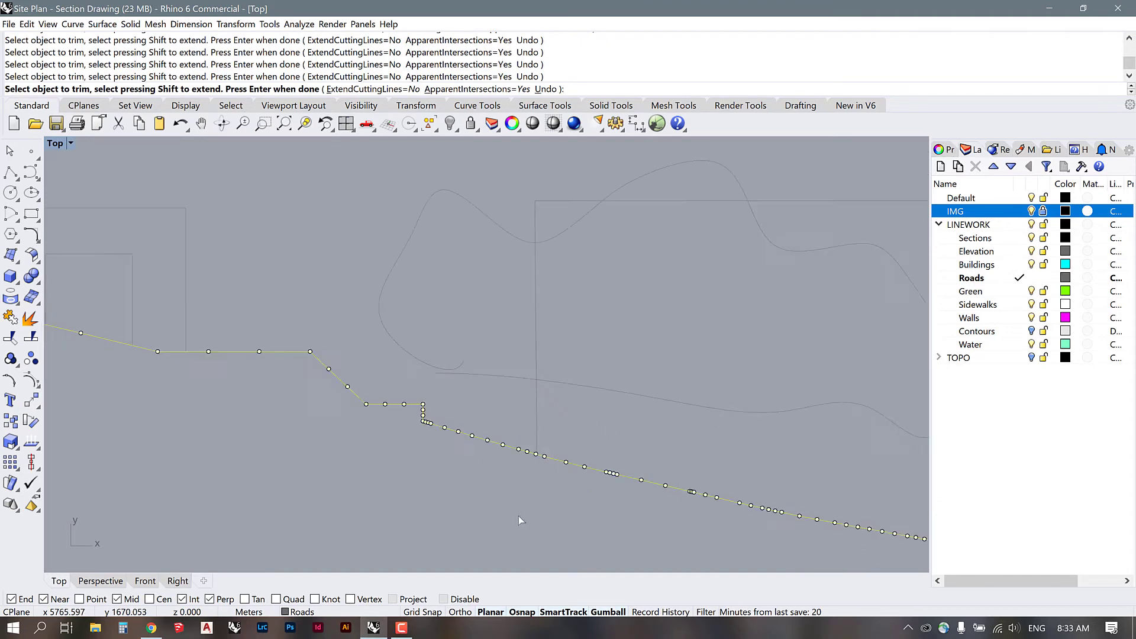
{"action": "scroll", "coordinate": [518, 516], "scroll_direction": "up", "scroll_amount": 6}
{"action": "scroll", "coordinate": [243, 402], "scroll_direction": "down", "scroll_amount": 9}
{"action": "scroll", "coordinate": [656, 549], "scroll_direction": "up", "scroll_amount": 7}
{"action": "scroll", "coordinate": [695, 402], "scroll_direction": "up", "scroll_amount": 5}
{"action": "scroll", "coordinate": [335, 438], "scroll_direction": "down", "scroll_amount": 2}
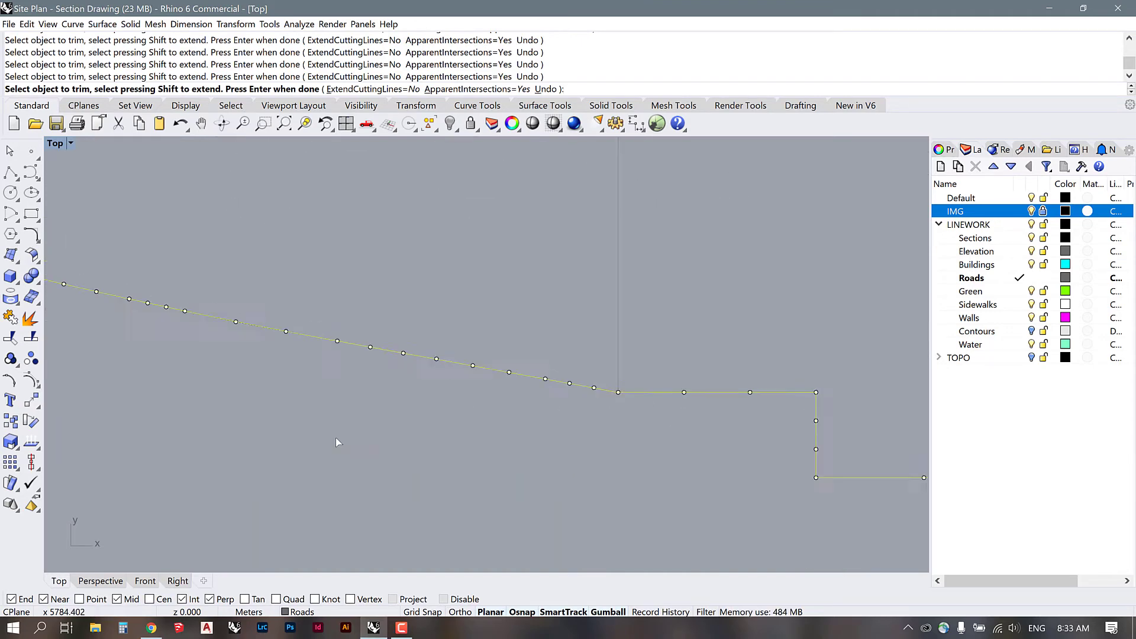
{"action": "scroll", "coordinate": [336, 438], "scroll_direction": "down", "scroll_amount": 4}
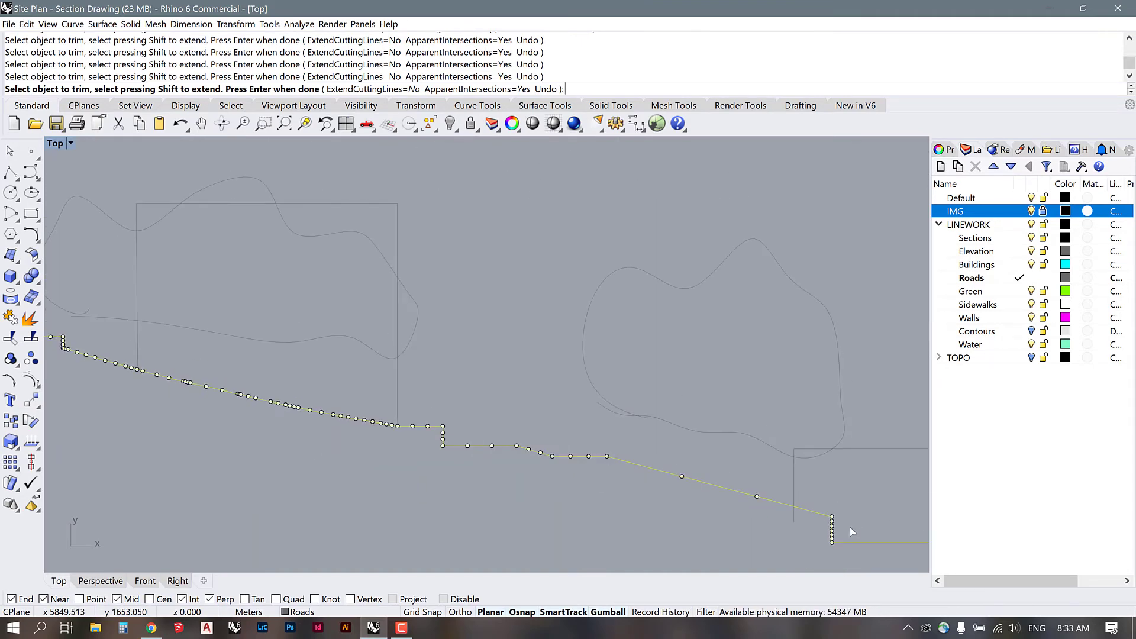
{"action": "scroll", "coordinate": [850, 527], "scroll_direction": "up", "scroll_amount": 3}
{"action": "left_click", "coordinate": [726, 498]}
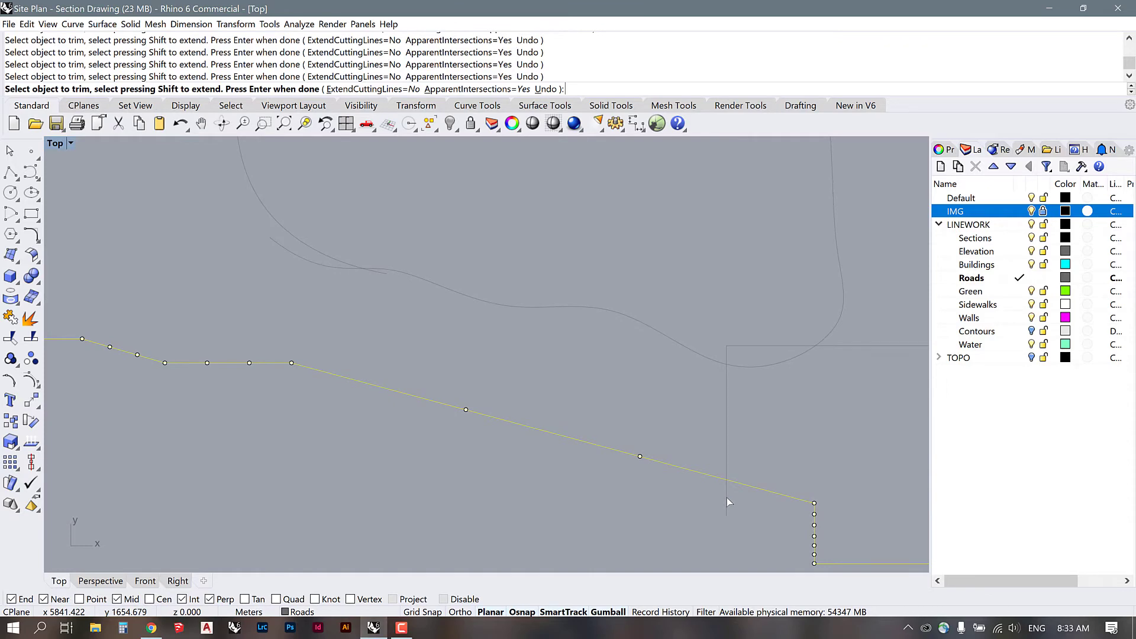
Step: Check the rest of the section from end to end for building edges still crossing the ground, and finish trimming
{"action": "scroll", "coordinate": [491, 465], "scroll_direction": "down", "scroll_amount": 9}
{"action": "scroll", "coordinate": [630, 486], "scroll_direction": "up", "scroll_amount": 7}
{"action": "scroll", "coordinate": [567, 487], "scroll_direction": "up", "scroll_amount": 9}
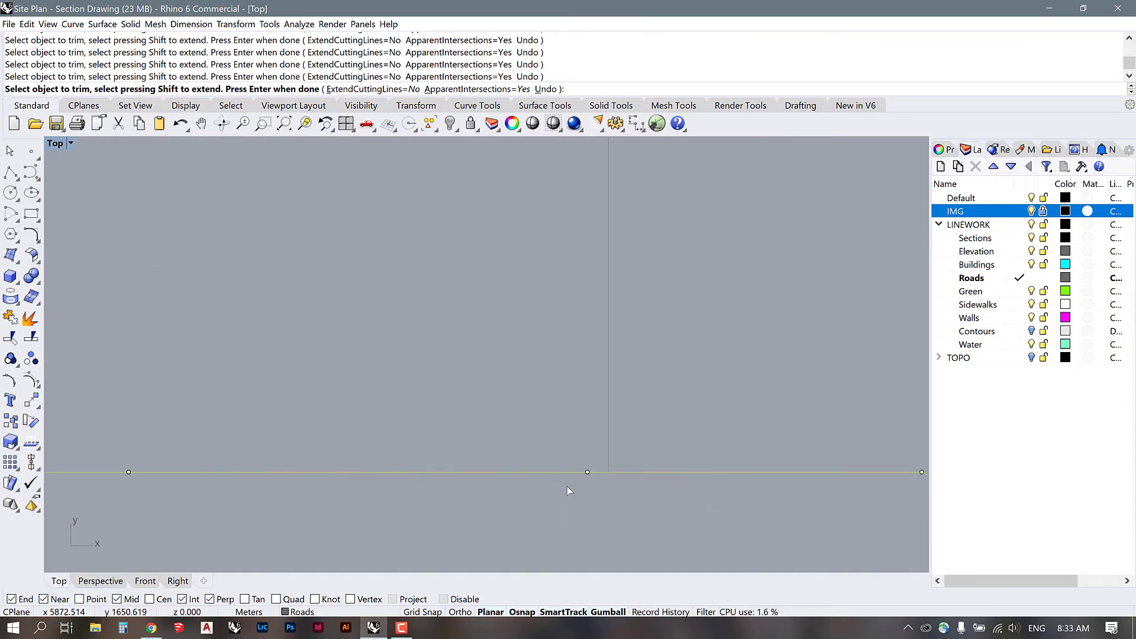
{"action": "scroll", "coordinate": [500, 484], "scroll_direction": "down", "scroll_amount": 20}
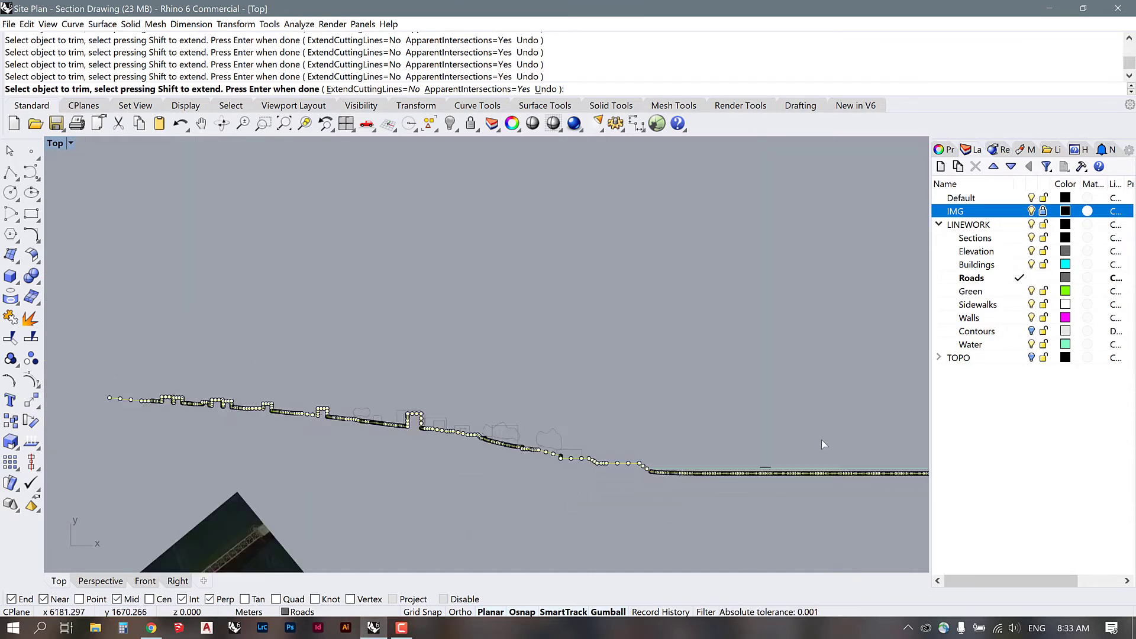
{"action": "scroll", "coordinate": [278, 438], "scroll_direction": "up", "scroll_amount": 6}
{"action": "scroll", "coordinate": [758, 427], "scroll_direction": "down", "scroll_amount": 10}
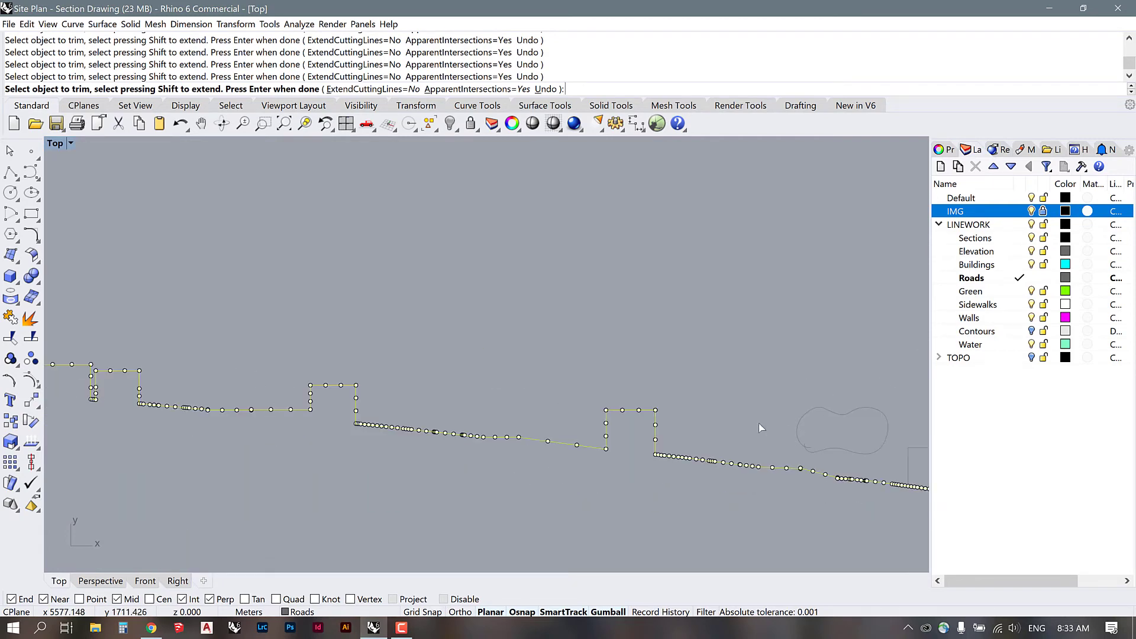
{"action": "scroll", "coordinate": [252, 367], "scroll_direction": "up", "scroll_amount": 10}
{"action": "scroll", "coordinate": [650, 382], "scroll_direction": "down", "scroll_amount": 9}
{"action": "scroll", "coordinate": [243, 402], "scroll_direction": "up", "scroll_amount": 8}
{"action": "scroll", "coordinate": [110, 387], "scroll_direction": "down", "scroll_amount": 13}
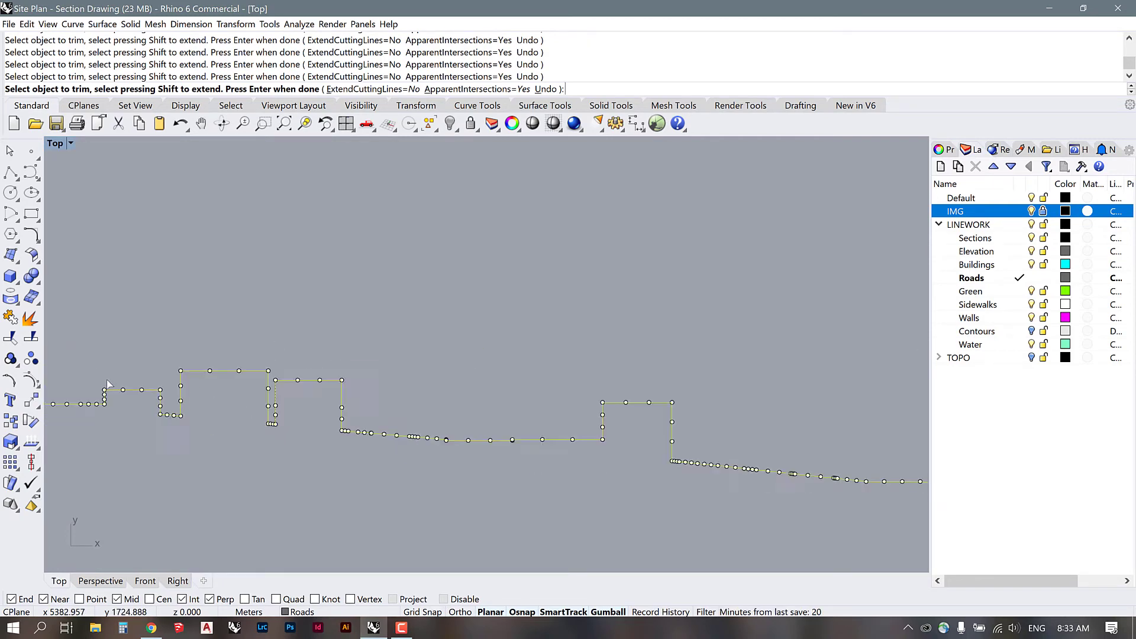
{"action": "scroll", "coordinate": [804, 457], "scroll_direction": "up", "scroll_amount": 10}
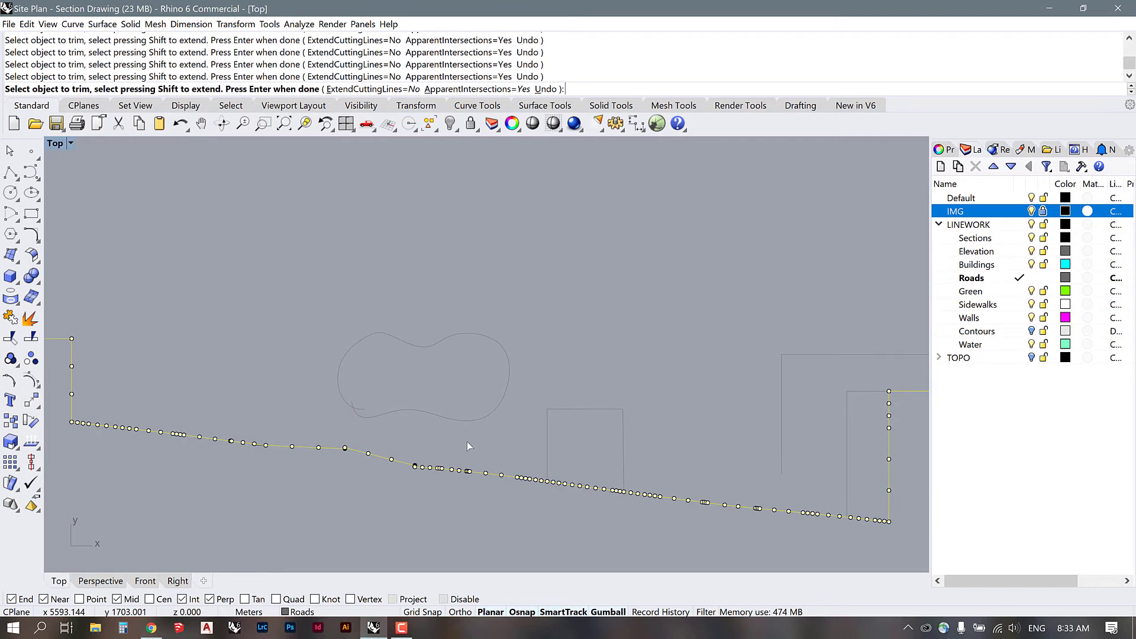
{"action": "scroll", "coordinate": [841, 500], "scroll_direction": "up", "scroll_amount": 4}
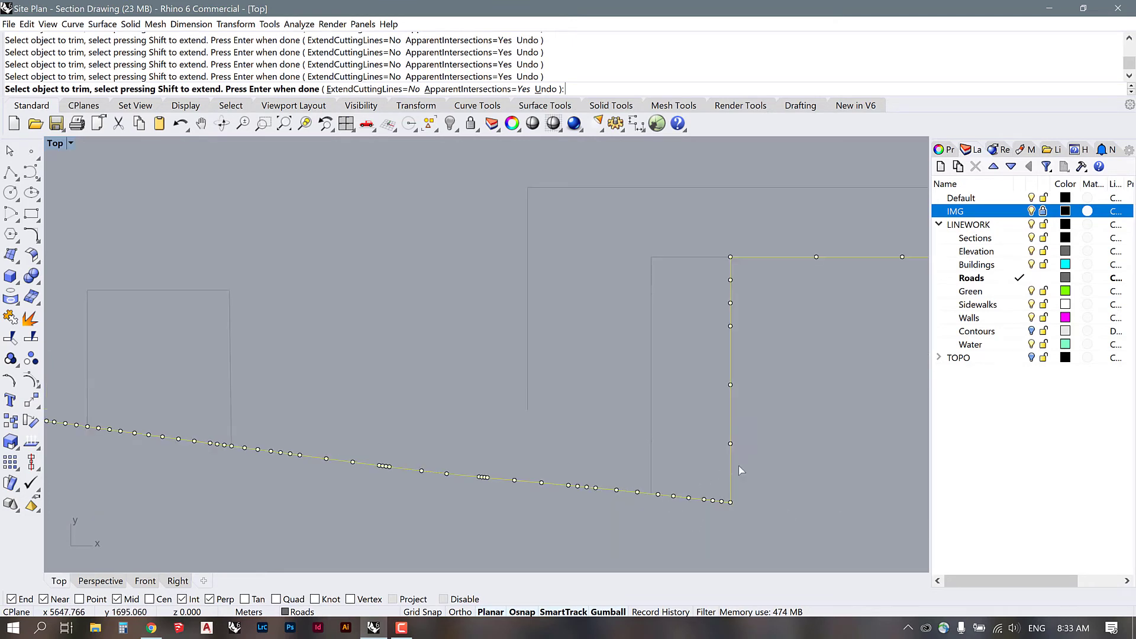
{"action": "key", "text": "Return"}
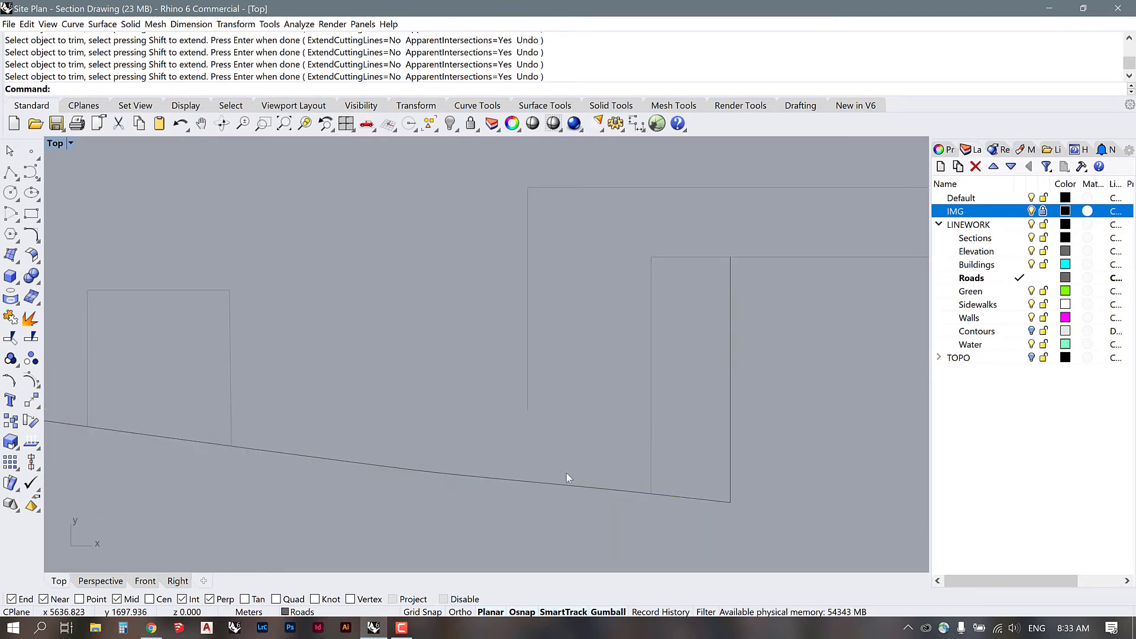
Step: Extend the short left edge of the tallest background building outline down to the section curve, using the curve as boundary
{"action": "left_click", "coordinate": [566, 482]}
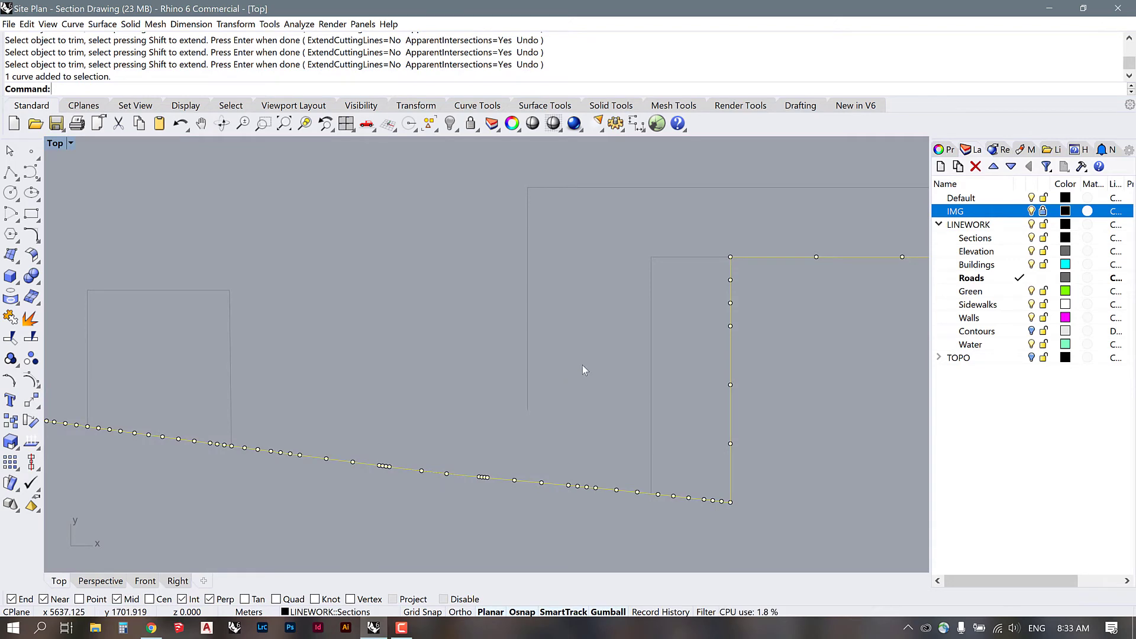
{"action": "type", "text": "EX"}
{"action": "key", "text": "Return"}
{"action": "left_click", "coordinate": [509, 447]}
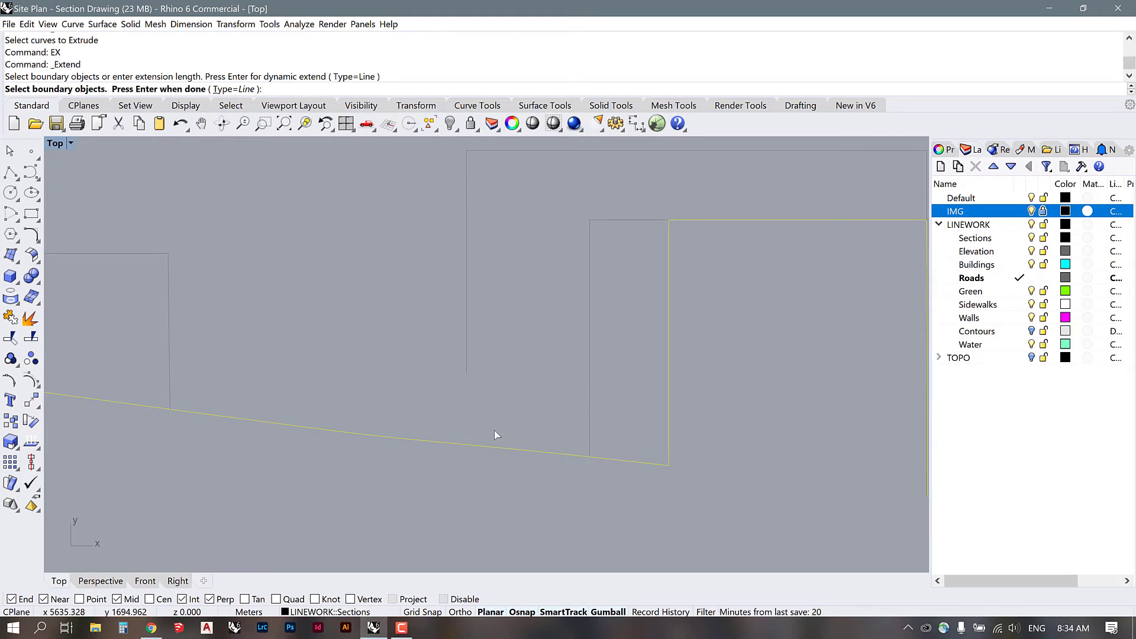
{"action": "key", "text": "Return"}
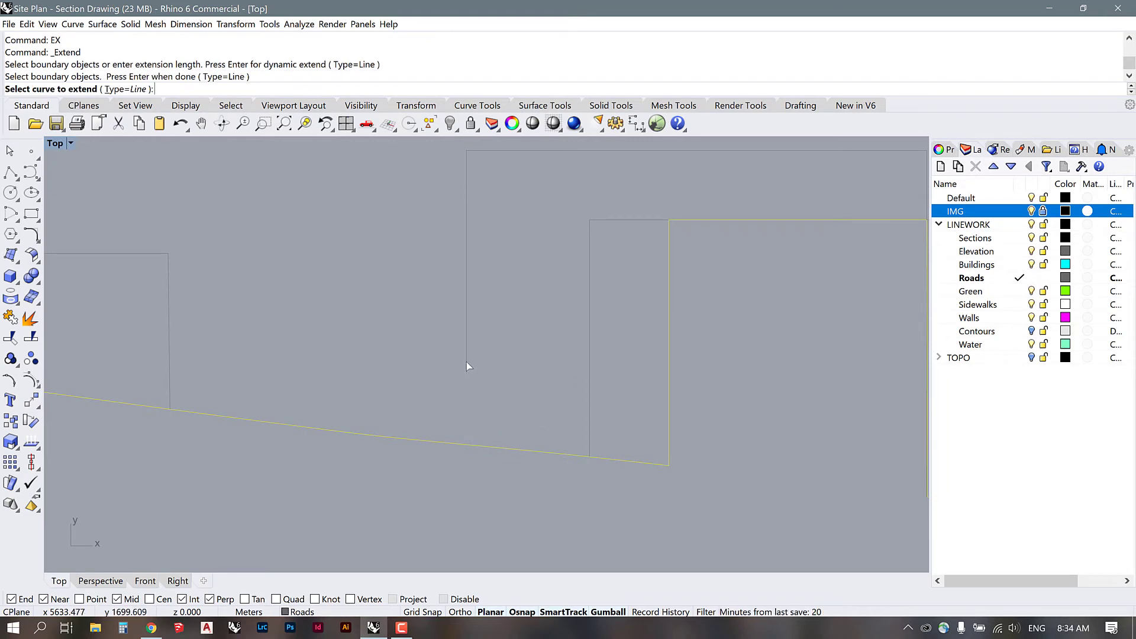
{"action": "left_click", "coordinate": [467, 363]}
{"action": "scroll", "coordinate": [320, 320], "scroll_direction": "down", "scroll_amount": 3}
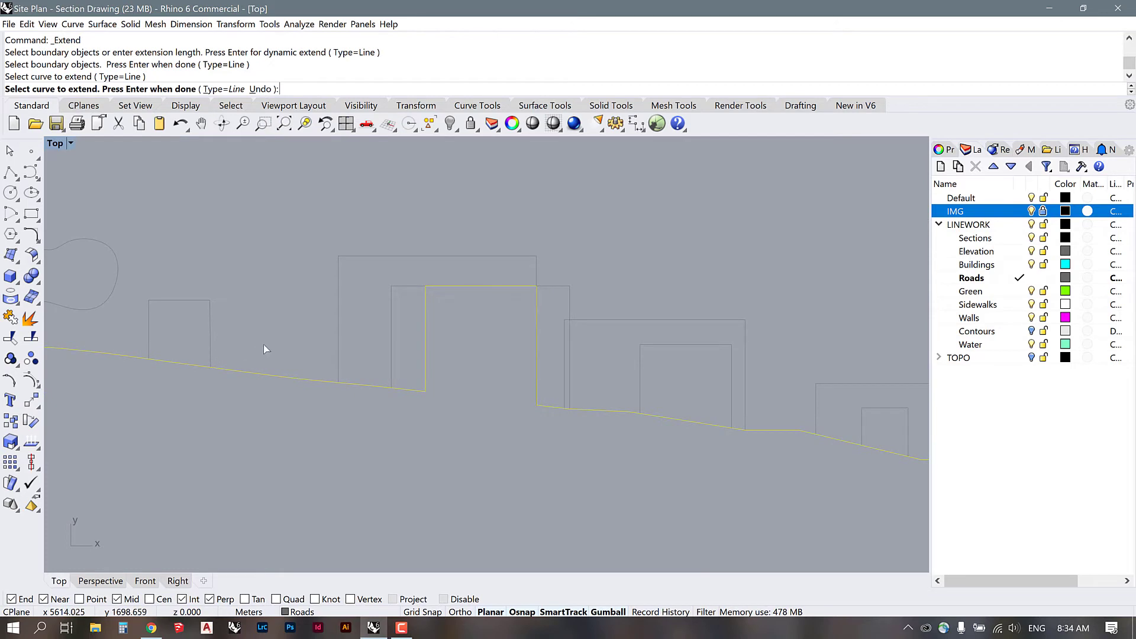
Step: Examine where the remaining building outlines meet the ground along the whole section, and finish extending
{"action": "scroll", "coordinate": [269, 349], "scroll_direction": "down", "scroll_amount": 4}
{"action": "scroll", "coordinate": [757, 423], "scroll_direction": "up", "scroll_amount": 10}
{"action": "scroll", "coordinate": [314, 361], "scroll_direction": "down", "scroll_amount": 6}
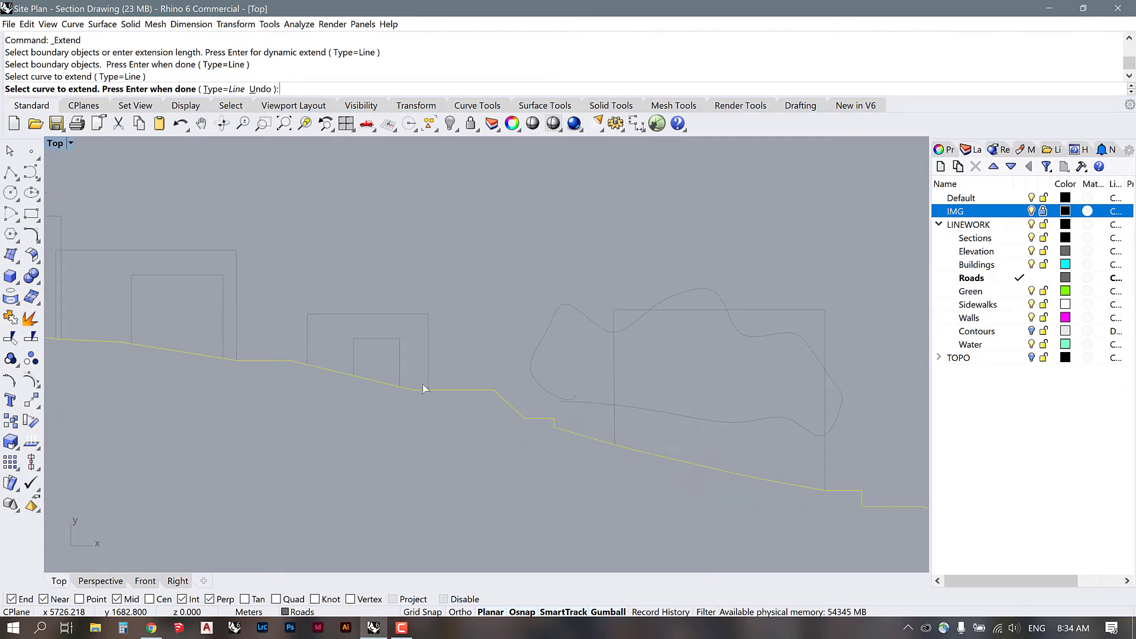
{"action": "scroll", "coordinate": [424, 384], "scroll_direction": "up", "scroll_amount": 10}
{"action": "scroll", "coordinate": [425, 384], "scroll_direction": "down", "scroll_amount": 7}
{"action": "right_click_drag", "start_coordinate": [884, 501], "coordinate": [204, 385]}
{"action": "scroll", "coordinate": [204, 386], "scroll_direction": "up", "scroll_amount": 5}
{"action": "scroll", "coordinate": [204, 386], "scroll_direction": "down", "scroll_amount": 4}
{"action": "scroll", "coordinate": [808, 530], "scroll_direction": "up", "scroll_amount": 7}
{"action": "right_click_drag", "start_coordinate": [808, 530], "coordinate": [733, 514]}
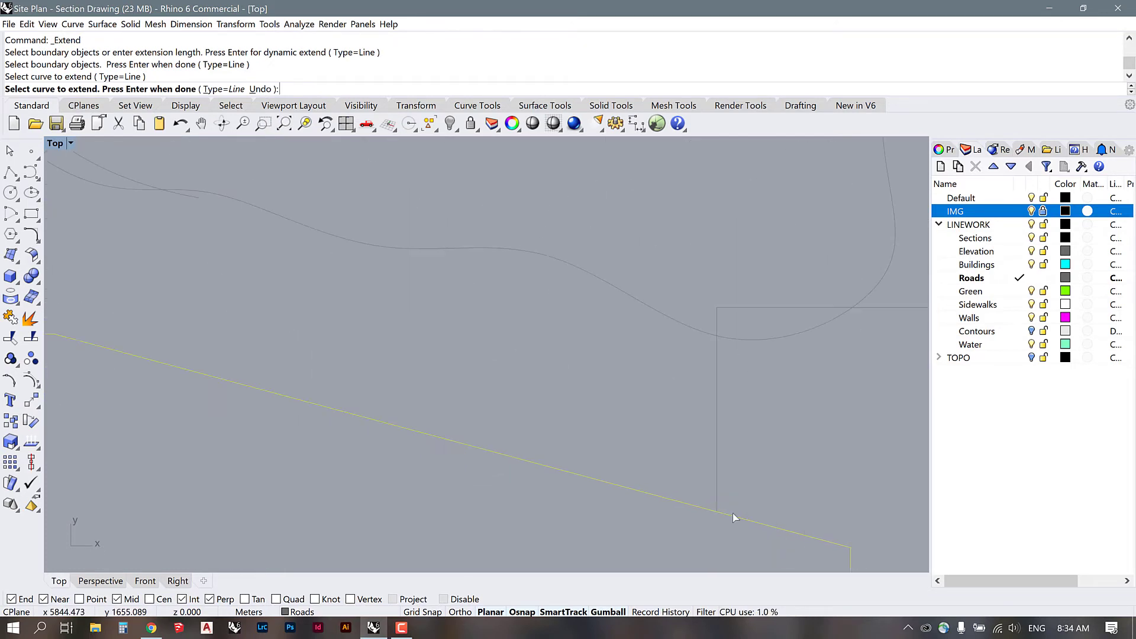
{"action": "scroll", "coordinate": [260, 370], "scroll_direction": "down", "scroll_amount": 10}
{"action": "scroll", "coordinate": [751, 445], "scroll_direction": "up", "scroll_amount": 6}
{"action": "scroll", "coordinate": [784, 460], "scroll_direction": "down", "scroll_amount": 14}
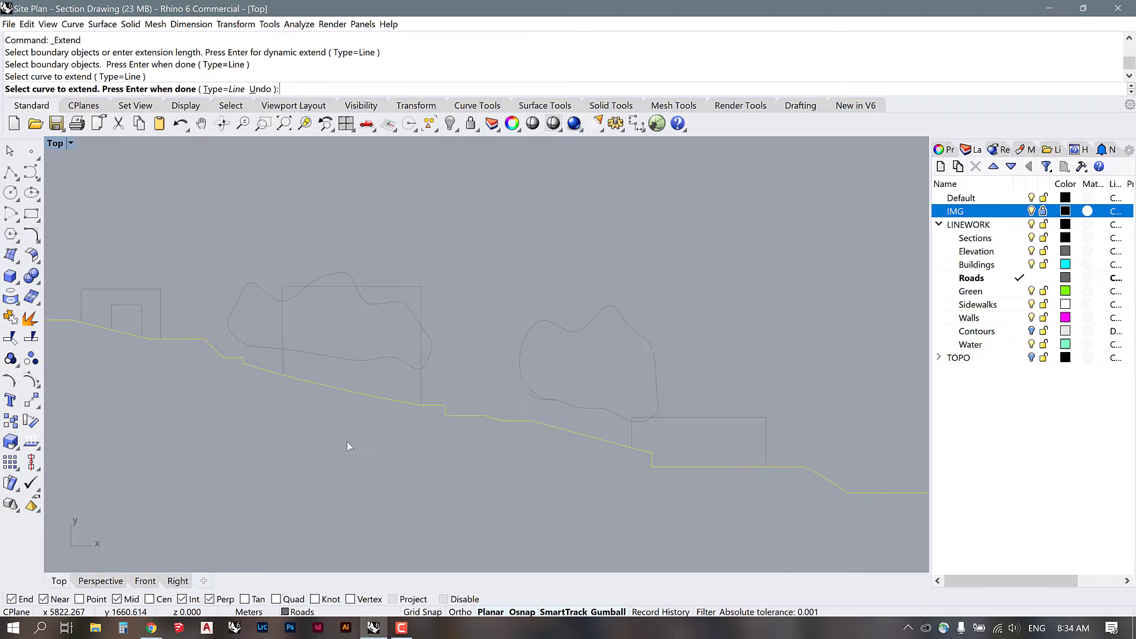
{"action": "scroll", "coordinate": [349, 447], "scroll_direction": "down", "scroll_amount": 4}
{"action": "scroll", "coordinate": [875, 485], "scroll_direction": "down", "scroll_amount": 6}
{"action": "scroll", "coordinate": [276, 383], "scroll_direction": "up", "scroll_amount": 10}
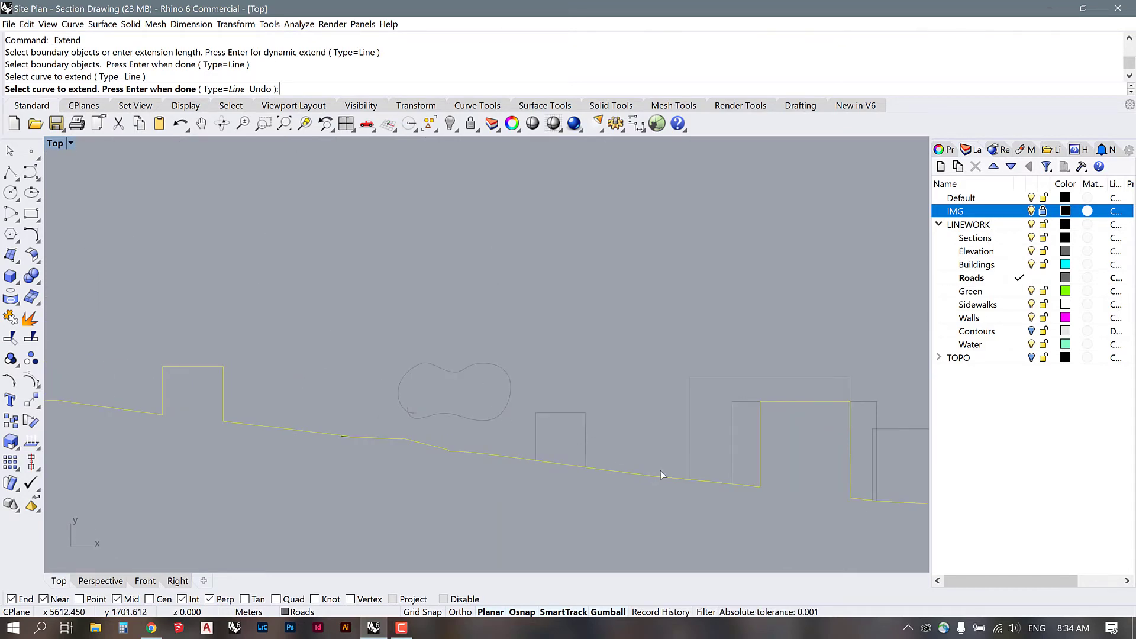
{"action": "scroll", "coordinate": [722, 472], "scroll_direction": "up", "scroll_amount": 6}
{"action": "key", "text": "Return"}
Step: Inspect the small wedge-shaped curve just below the ground line uphill of the small tree outline, selecting it to compare with the section curve
{"action": "scroll", "coordinate": [697, 461], "scroll_direction": "down", "scroll_amount": 8}
{"action": "scroll", "coordinate": [511, 420], "scroll_direction": "up", "scroll_amount": 2}
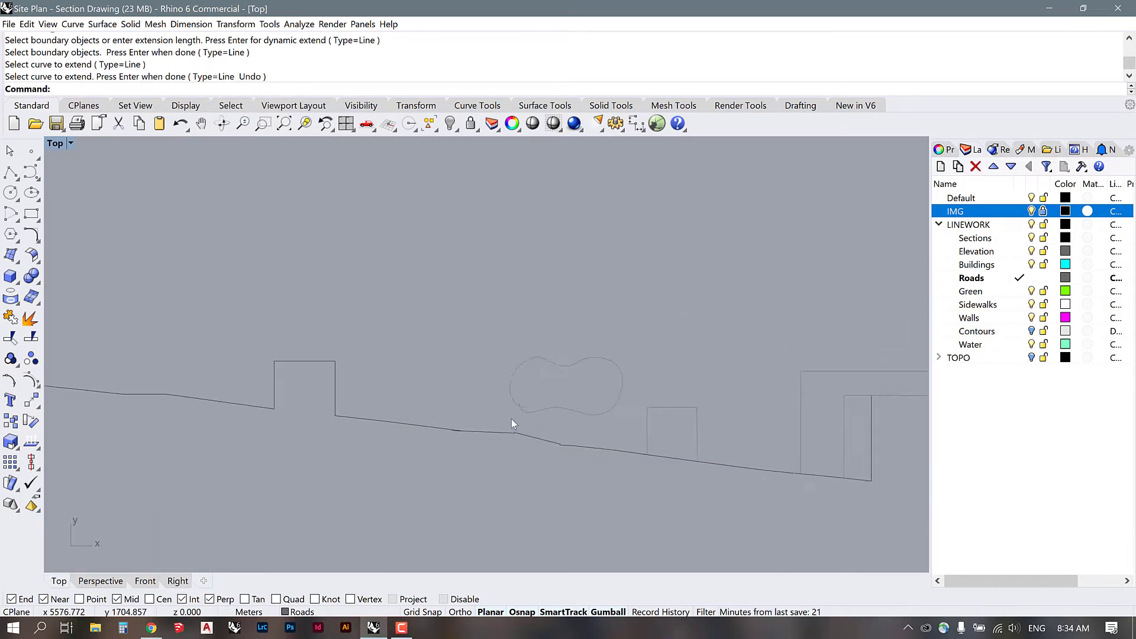
{"action": "scroll", "coordinate": [354, 455], "scroll_direction": "up", "scroll_amount": 3}
{"action": "scroll", "coordinate": [430, 429], "scroll_direction": "up", "scroll_amount": 3}
{"action": "scroll", "coordinate": [367, 439], "scroll_direction": "up", "scroll_amount": 3}
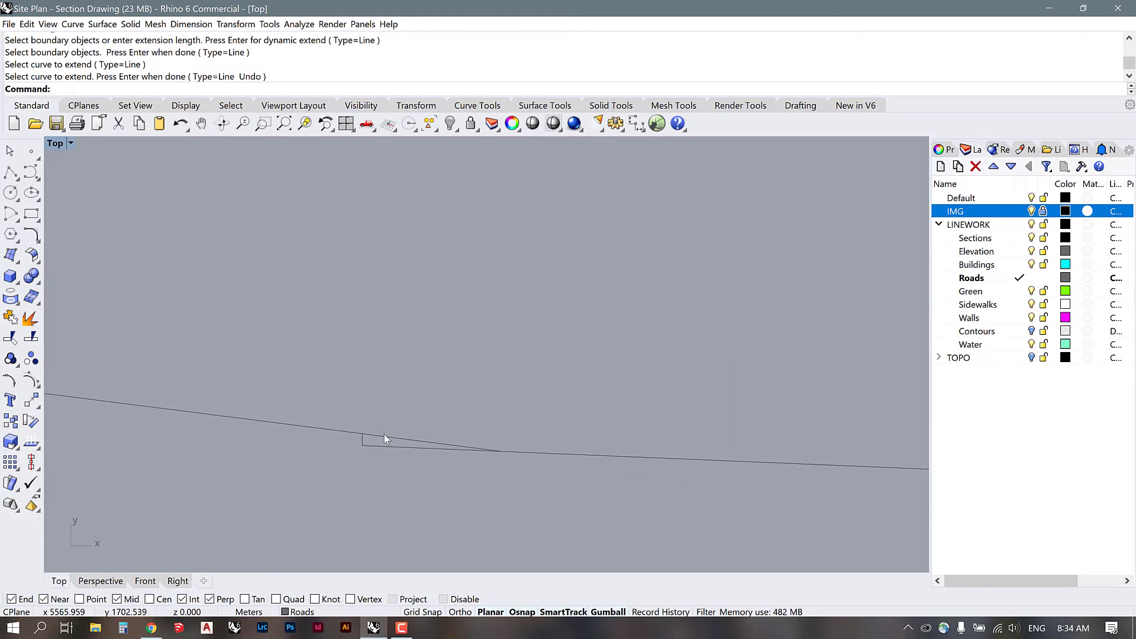
{"action": "left_click", "coordinate": [416, 445]}
{"action": "left_click", "coordinate": [416, 441]}
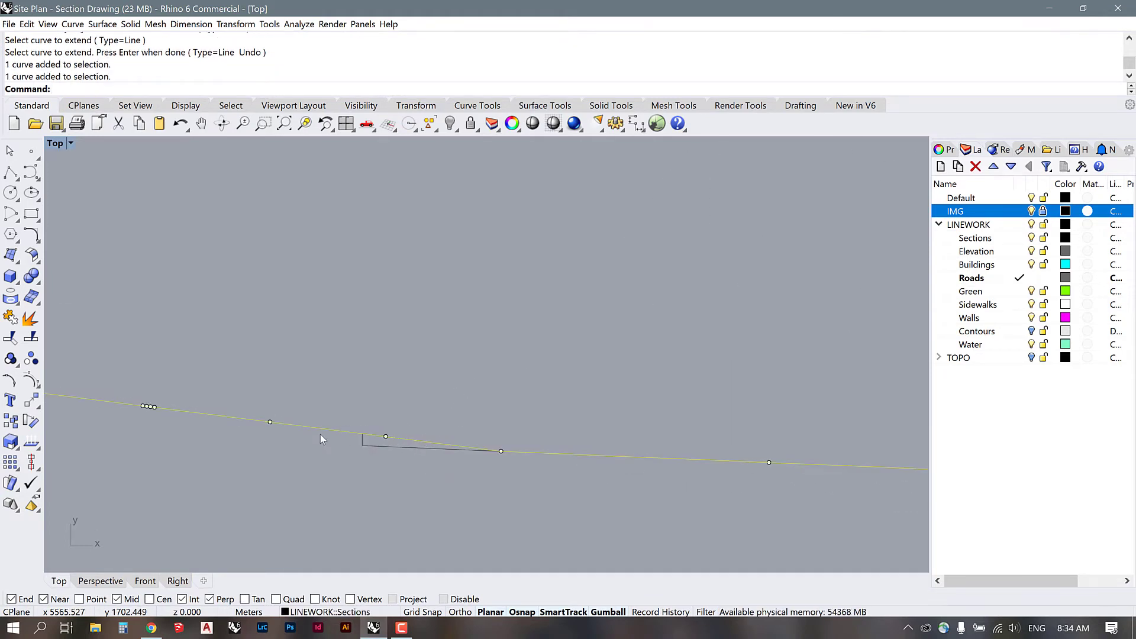
{"action": "left_click", "coordinate": [364, 446]}
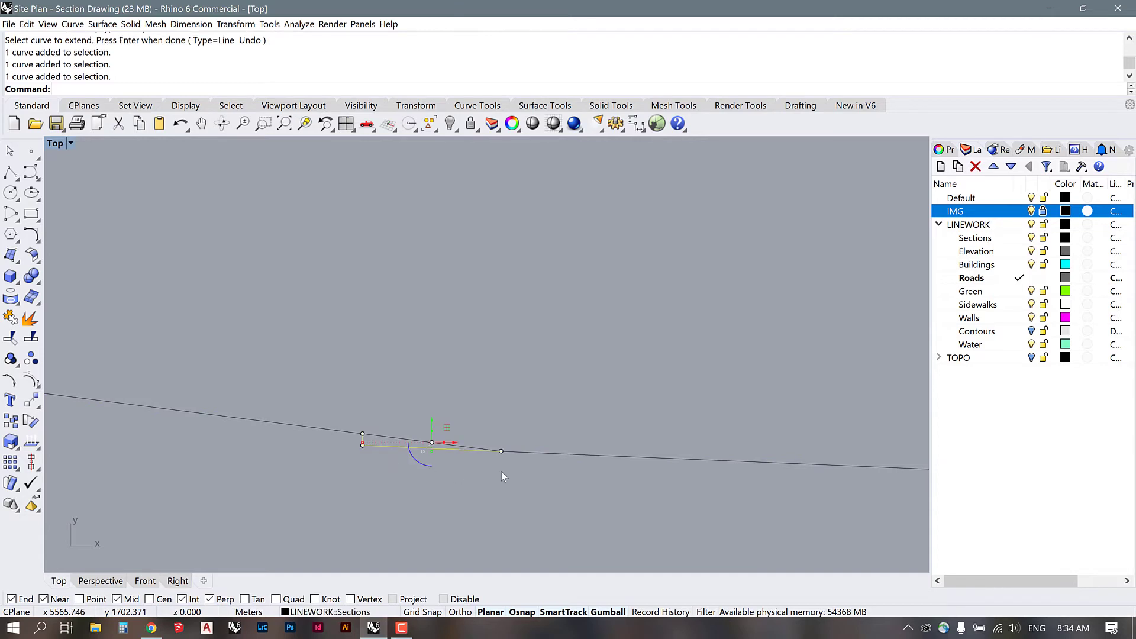
{"action": "scroll", "coordinate": [377, 455], "scroll_direction": "up", "scroll_amount": 3}
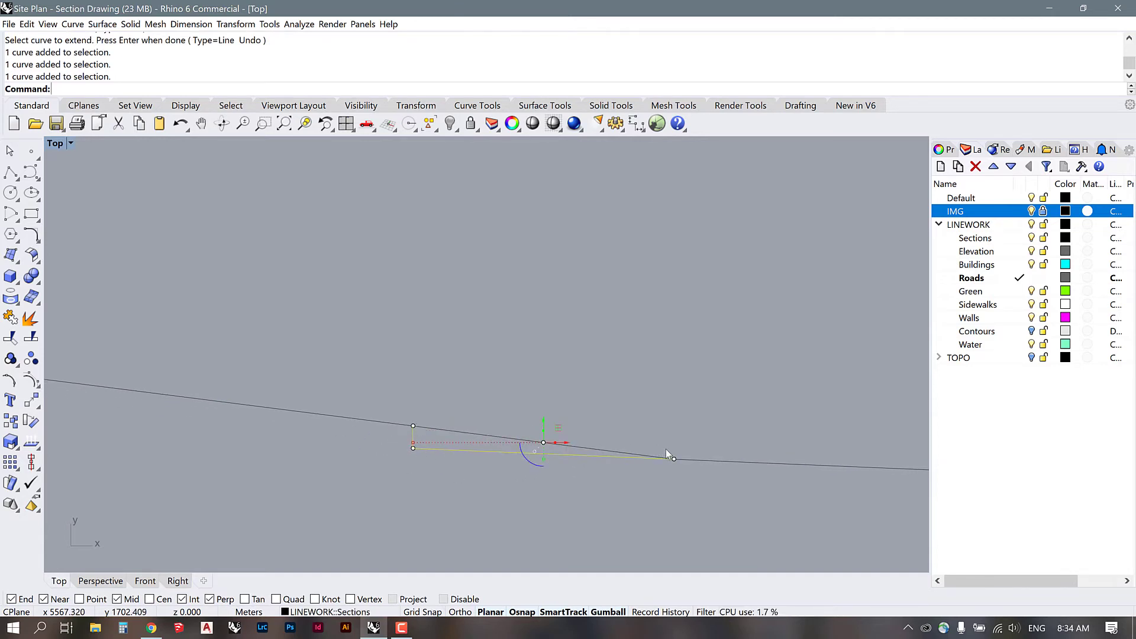
{"action": "key", "text": "Escape"}
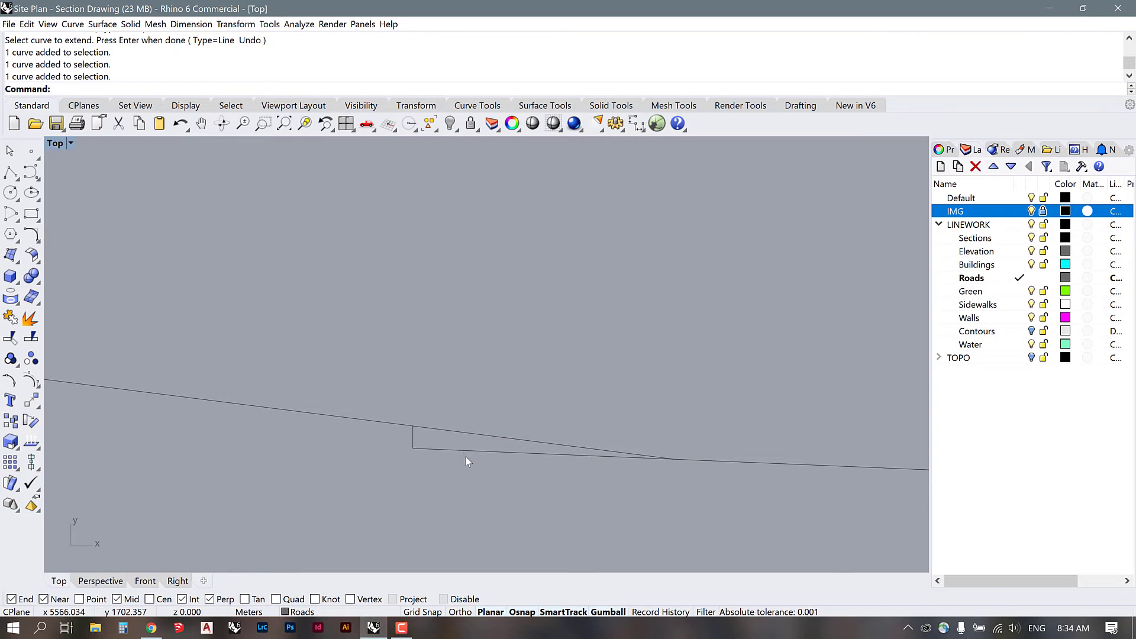
{"action": "left_click", "coordinate": [414, 435]}
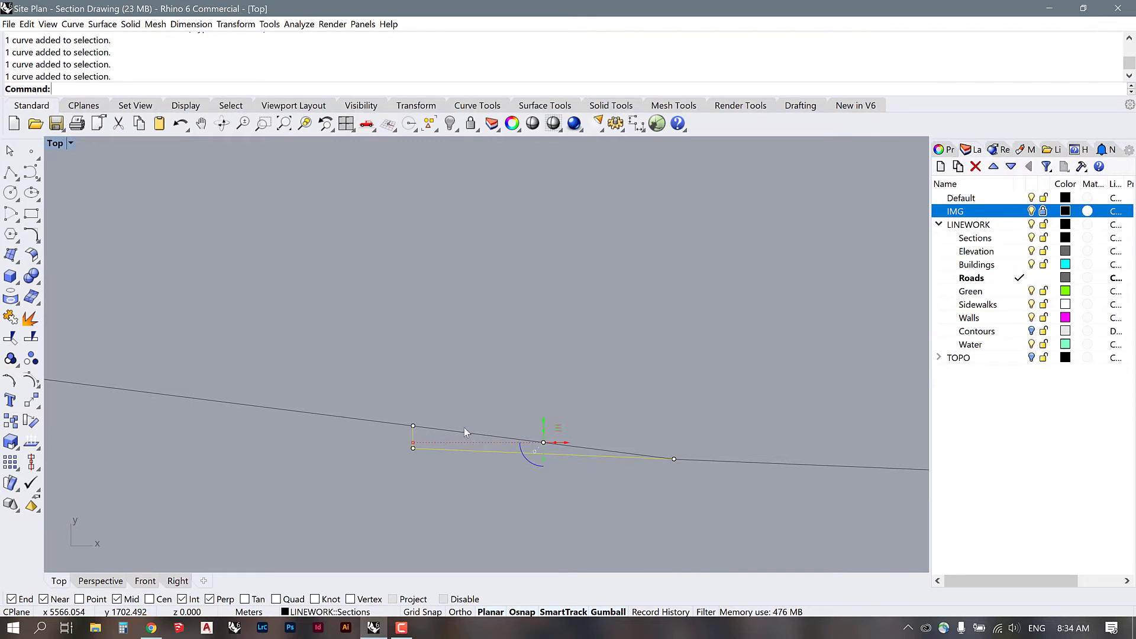
{"action": "key", "text": "Escape"}
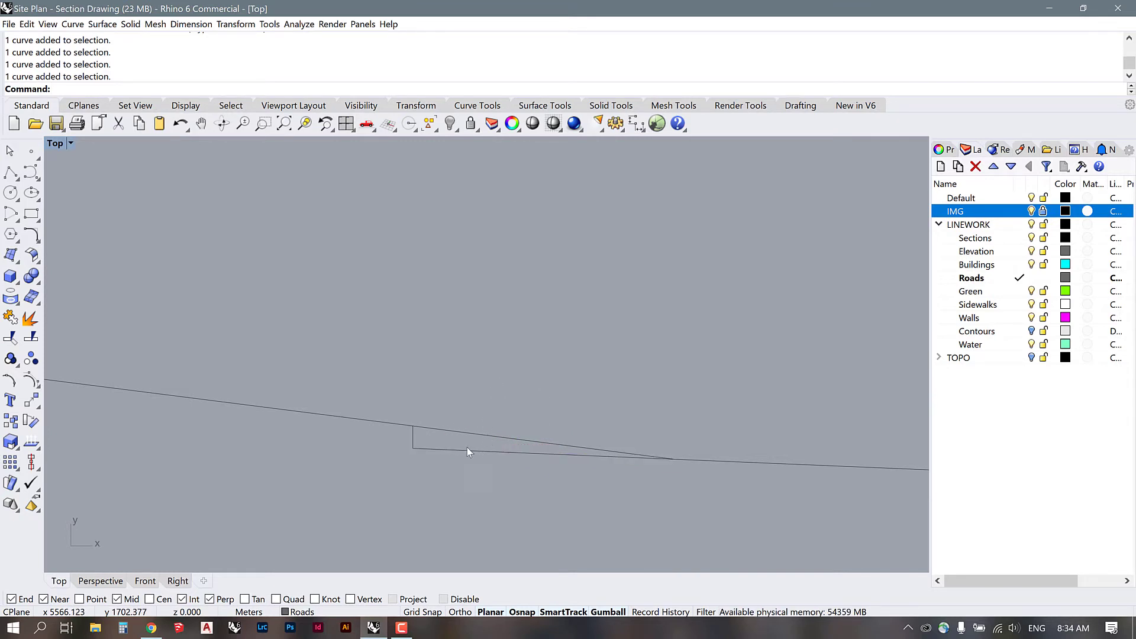
Step: Try to trim the section curve's sloping segment above the wedge, using the wedge-shaped curve as cutting object, and undo the trim
{"action": "left_click", "coordinate": [413, 438]}
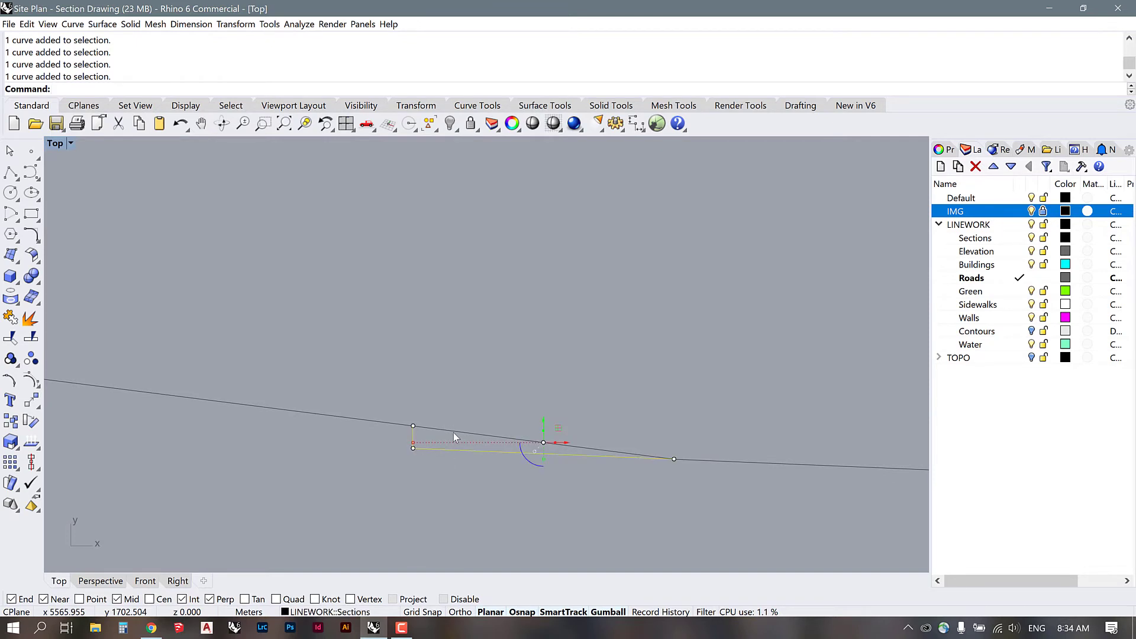
{"action": "type", "text": "TR"}
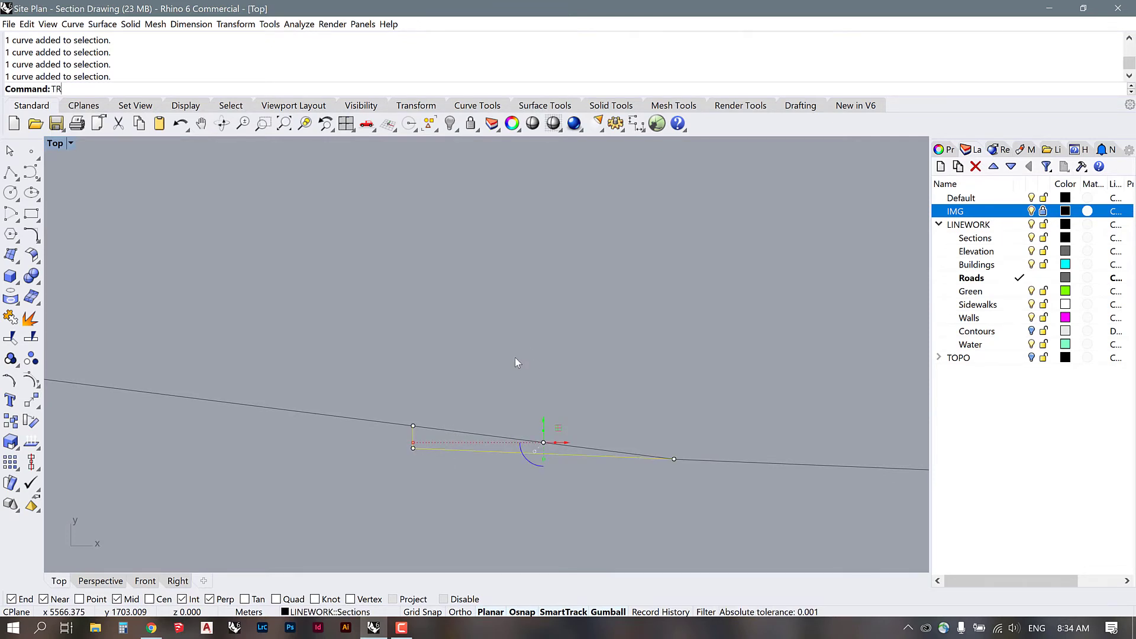
{"action": "key", "text": "Return"}
{"action": "left_click", "coordinate": [468, 431]}
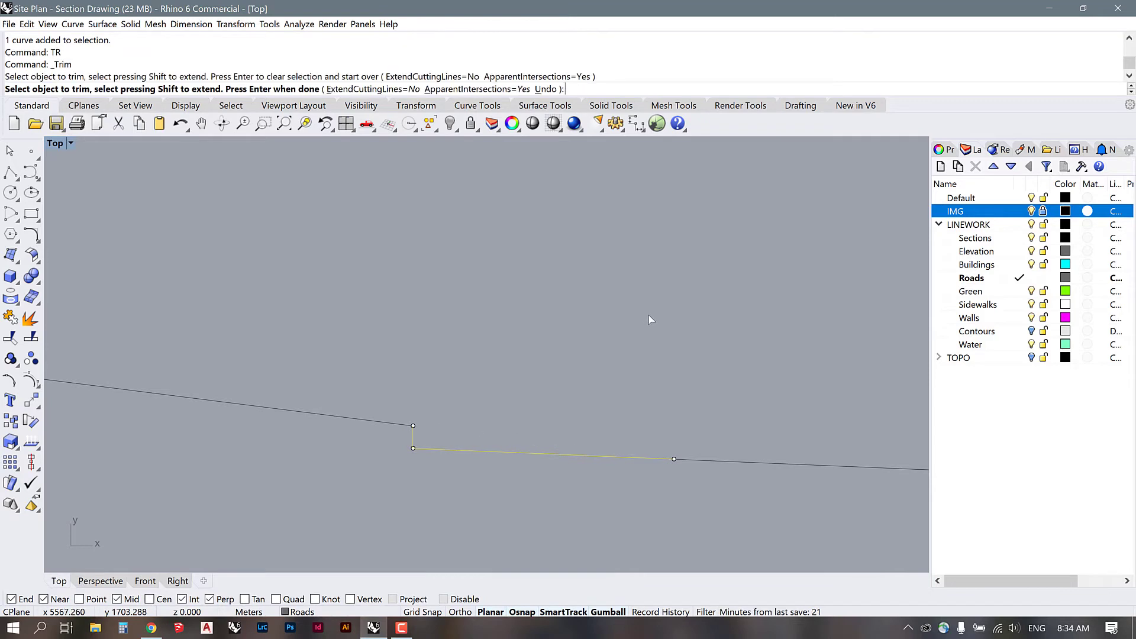
{"action": "key", "text": "ctrl+z"}
{"action": "key", "text": "Return"}
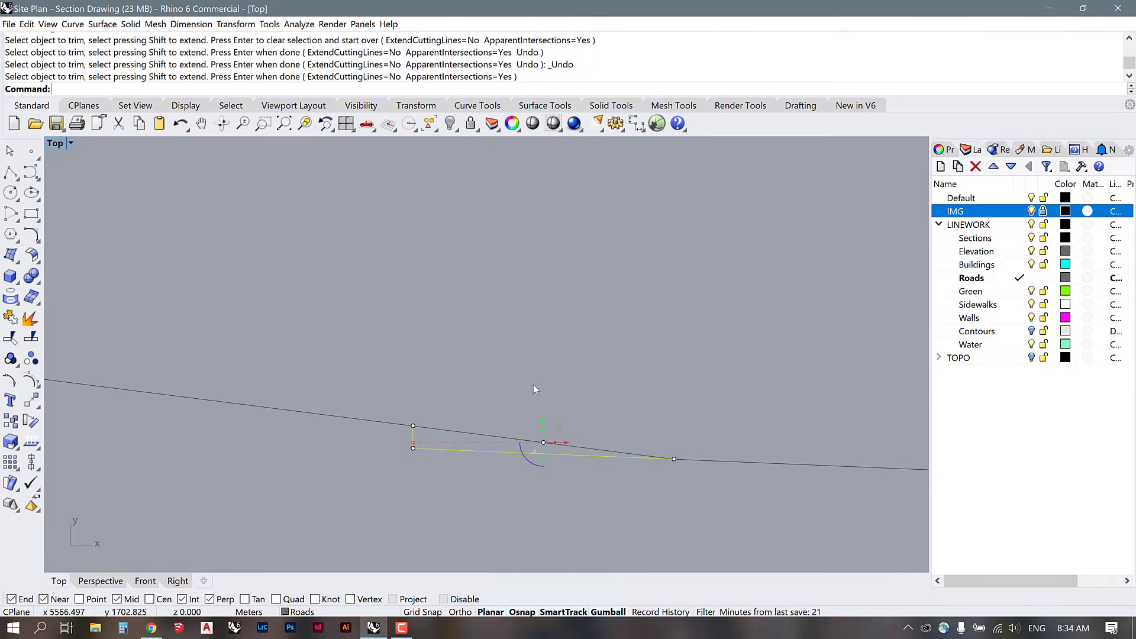
{"action": "left_click", "coordinate": [533, 384]}
Step: Split the section curve with the wedge-shaped curve as cutting object and delete the sloping piece directly above the wedge
{"action": "left_click", "coordinate": [393, 423]}
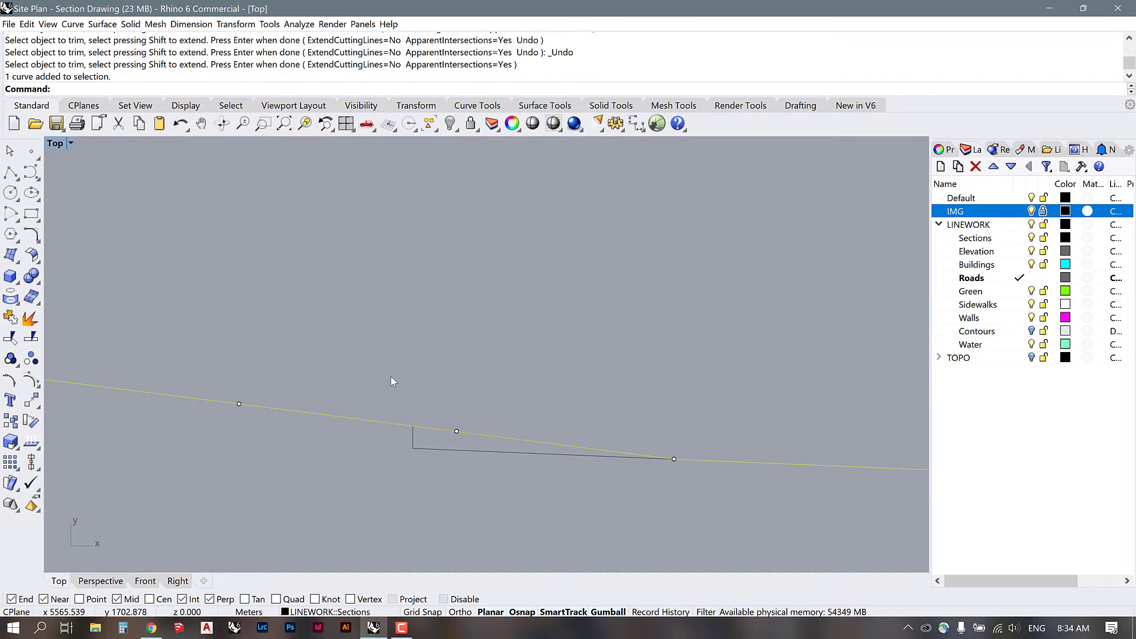
{"action": "type", "text": "SP"}
{"action": "key", "text": "Return"}
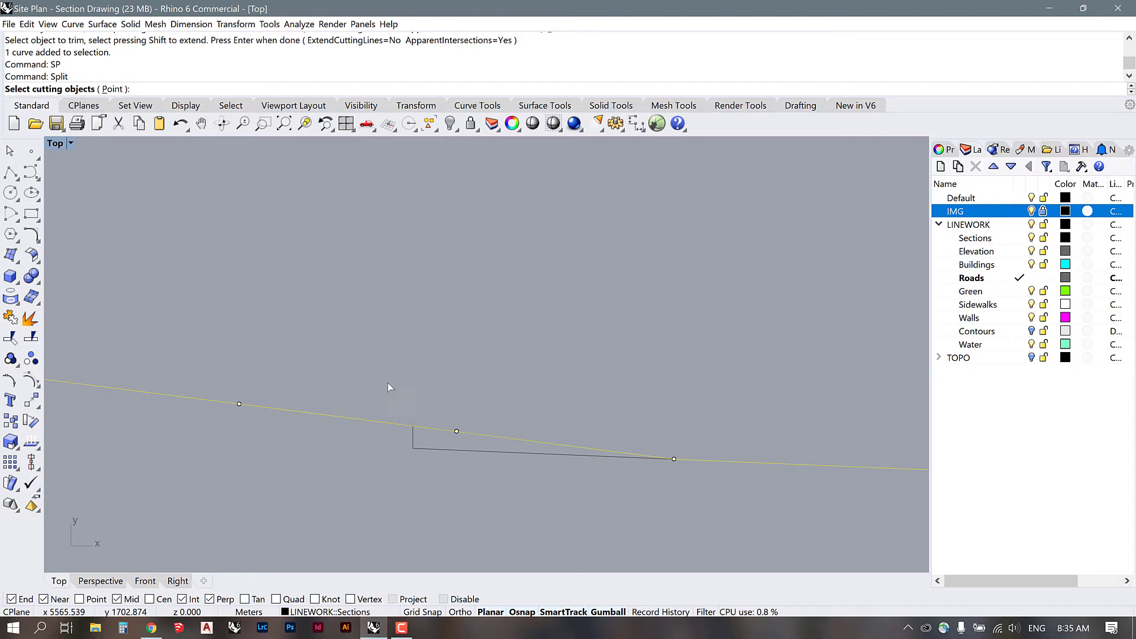
{"action": "left_click", "coordinate": [410, 439]}
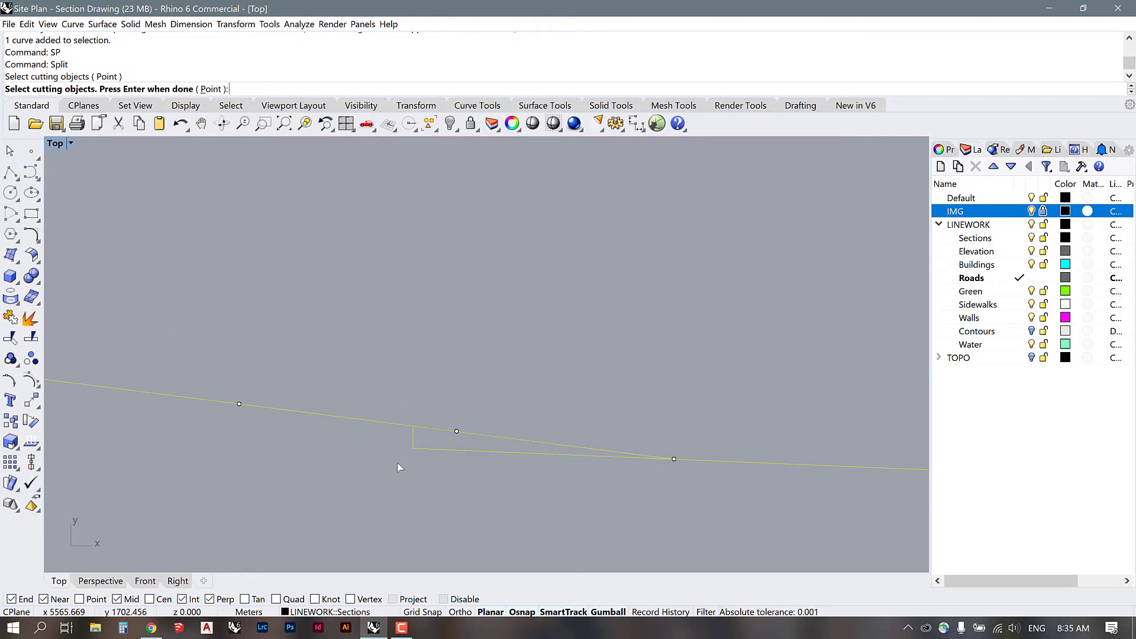
{"action": "key", "text": "Return"}
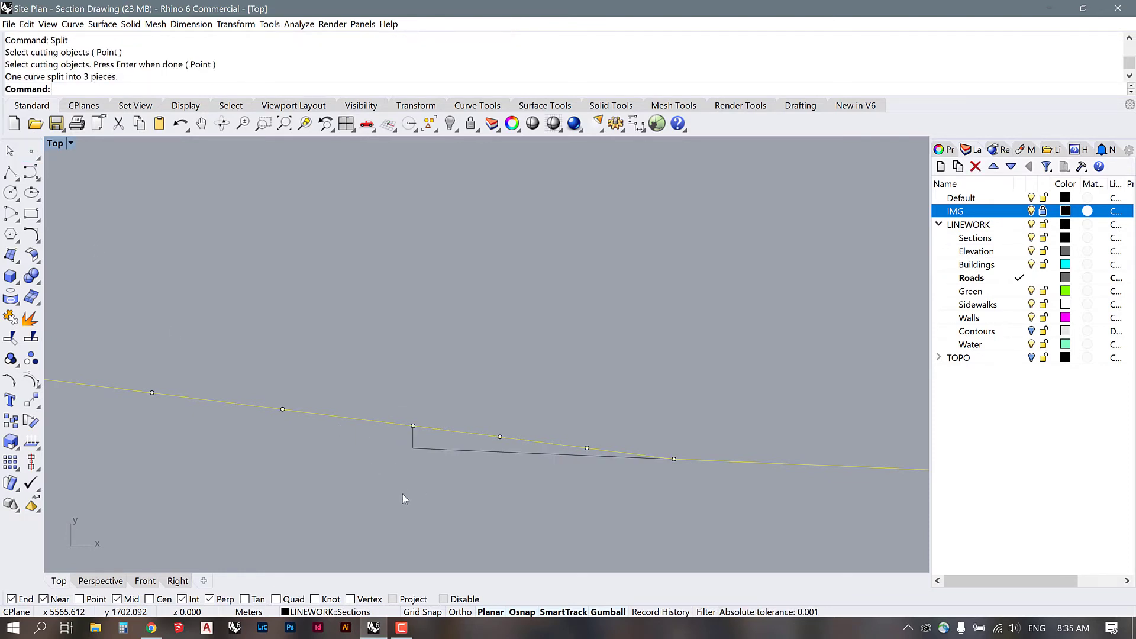
{"action": "left_click", "coordinate": [442, 431]}
{"action": "key", "text": "Delete"}
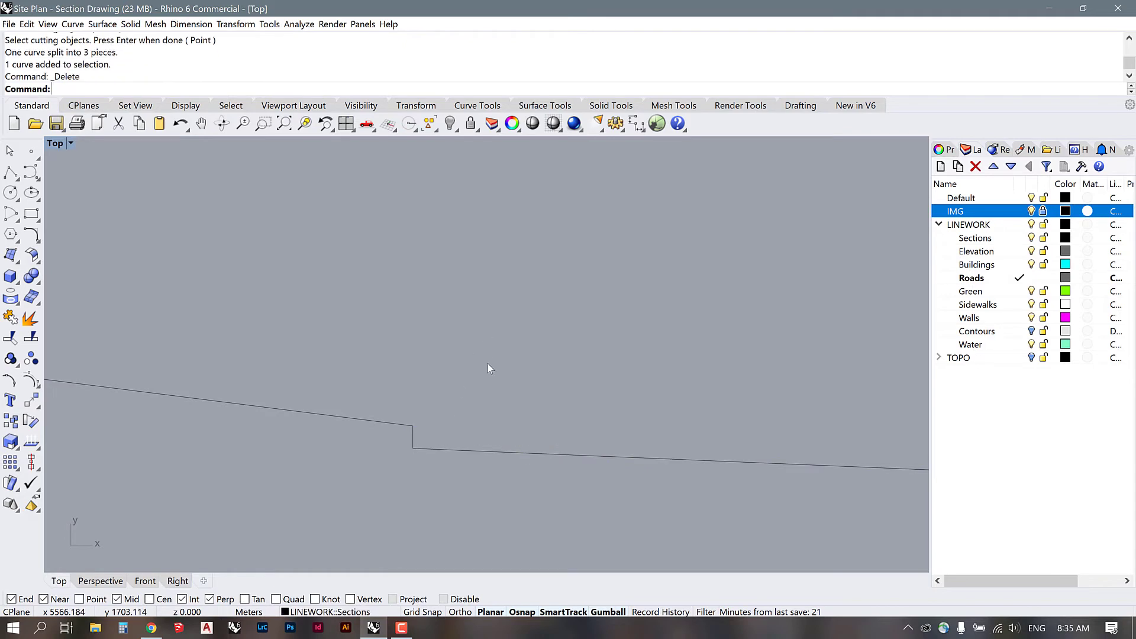
Step: Select the uphill section curve, the small wedge curve and the downhill section curve, and join them into one curve
{"action": "scroll", "coordinate": [484, 371], "scroll_direction": "down", "scroll_amount": 5}
{"action": "left_click", "coordinate": [462, 387]}
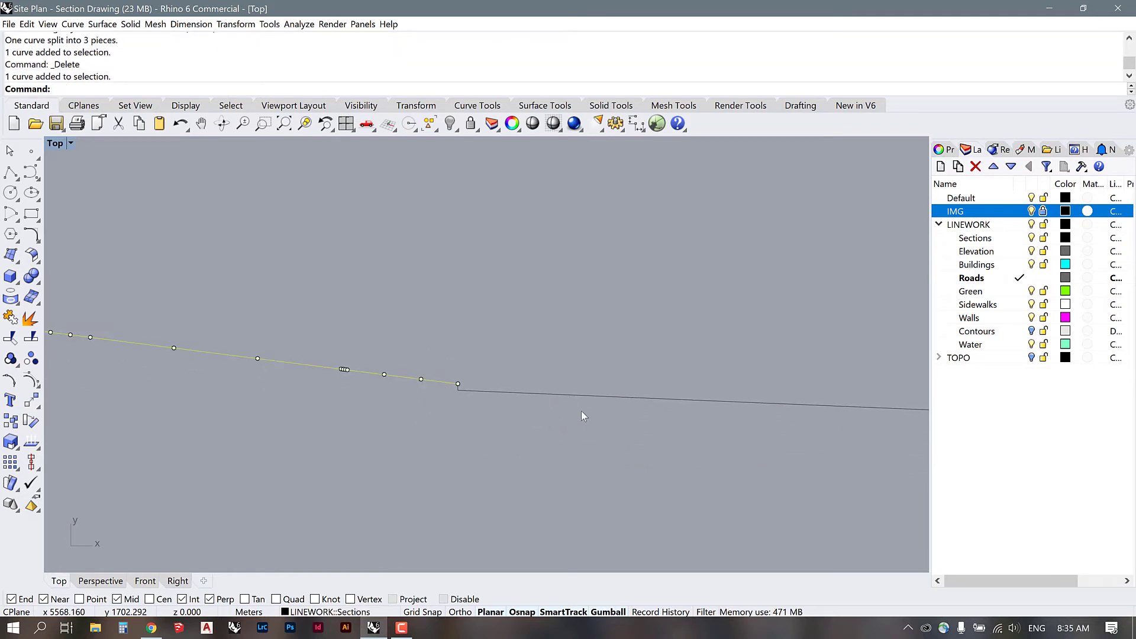
{"action": "left_click", "coordinate": [559, 377], "text": "shift"}
{"action": "scroll", "coordinate": [556, 377], "scroll_direction": "up", "scroll_amount": 8}
{"action": "left_click", "coordinate": [517, 384], "text": "shift"}
{"action": "scroll", "coordinate": [224, 392], "scroll_direction": "down", "scroll_amount": 7}
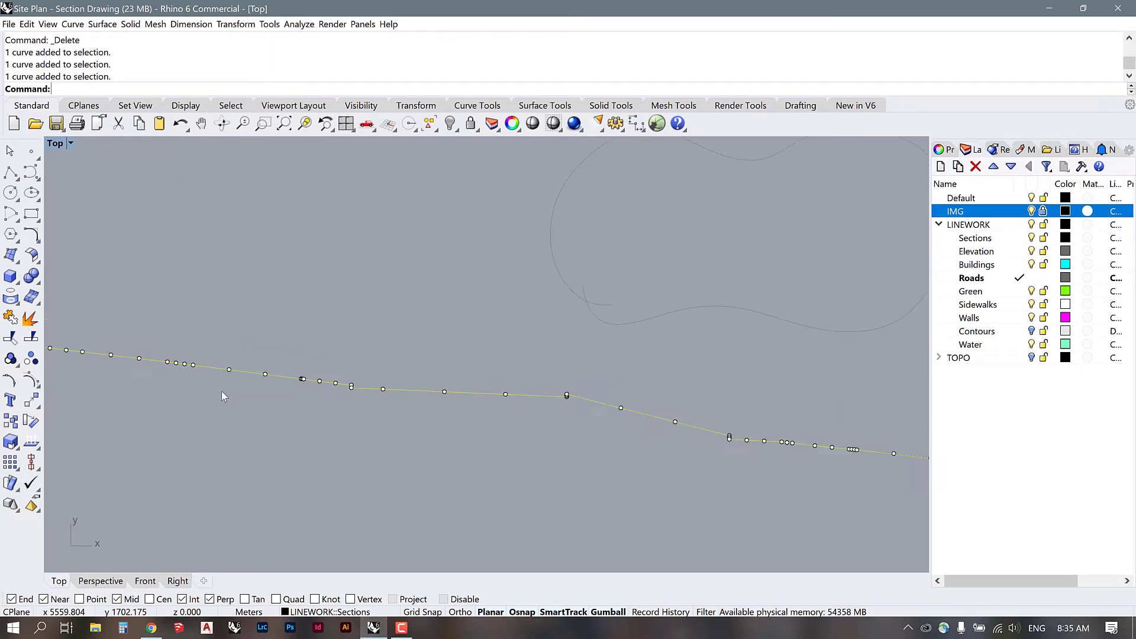
{"action": "scroll", "coordinate": [241, 388], "scroll_direction": "down", "scroll_amount": 8}
{"action": "scroll", "coordinate": [662, 435], "scroll_direction": "up", "scroll_amount": 10}
{"action": "scroll", "coordinate": [154, 366], "scroll_direction": "down", "scroll_amount": 8}
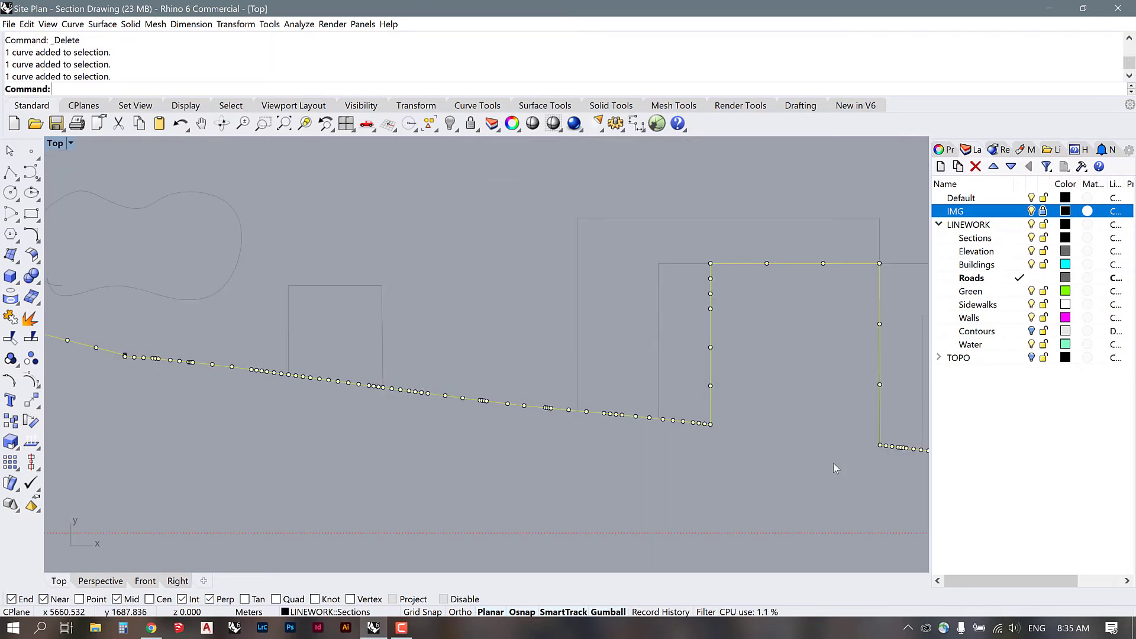
{"action": "scroll", "coordinate": [354, 407], "scroll_direction": "down", "scroll_amount": 8}
{"action": "scroll", "coordinate": [558, 420], "scroll_direction": "up", "scroll_amount": 6}
{"action": "scroll", "coordinate": [750, 371], "scroll_direction": "down", "scroll_amount": 8}
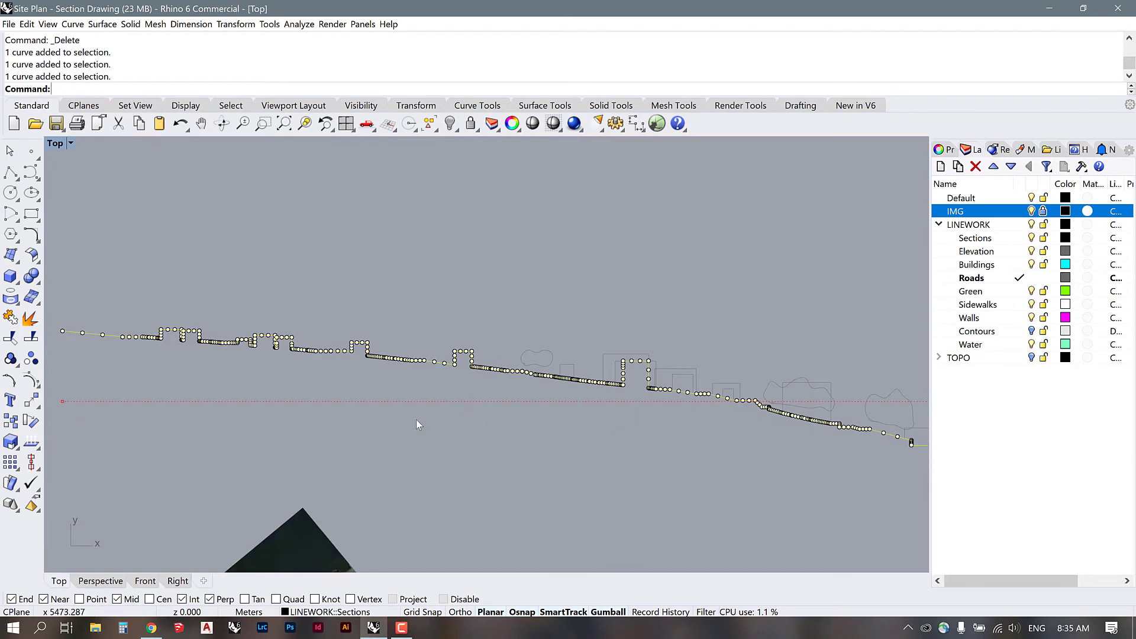
{"action": "scroll", "coordinate": [555, 423], "scroll_direction": "down", "scroll_amount": 2}
{"action": "scroll", "coordinate": [553, 426], "scroll_direction": "up", "scroll_amount": 4}
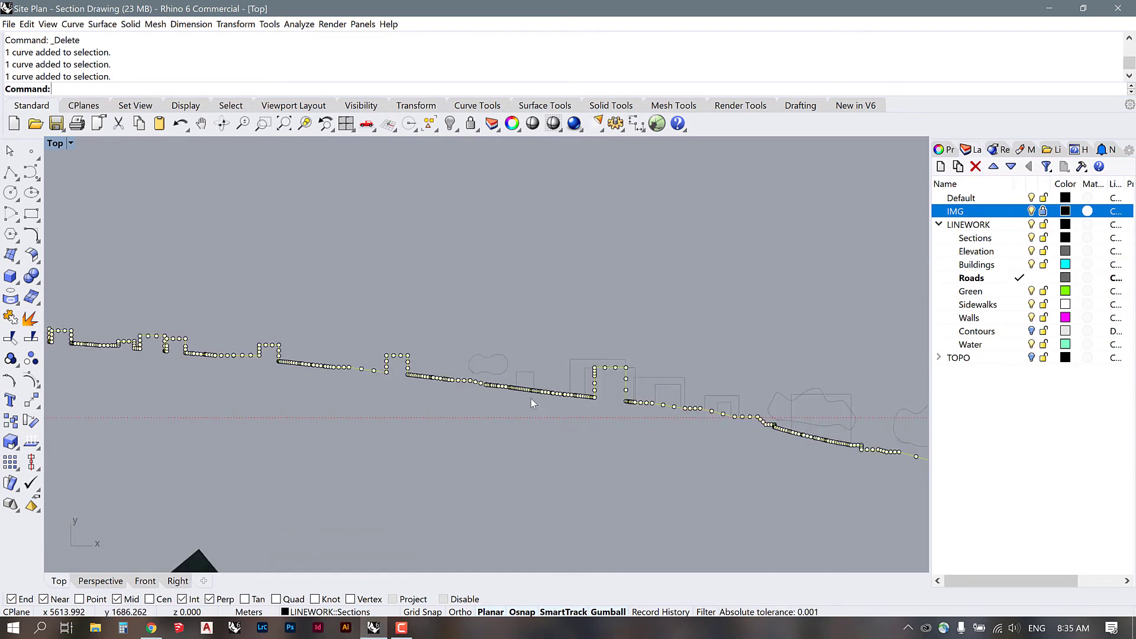
{"action": "scroll", "coordinate": [531, 398], "scroll_direction": "up", "scroll_amount": 3}
{"action": "type", "text": "j"}
{"action": "key", "text": "Return"}
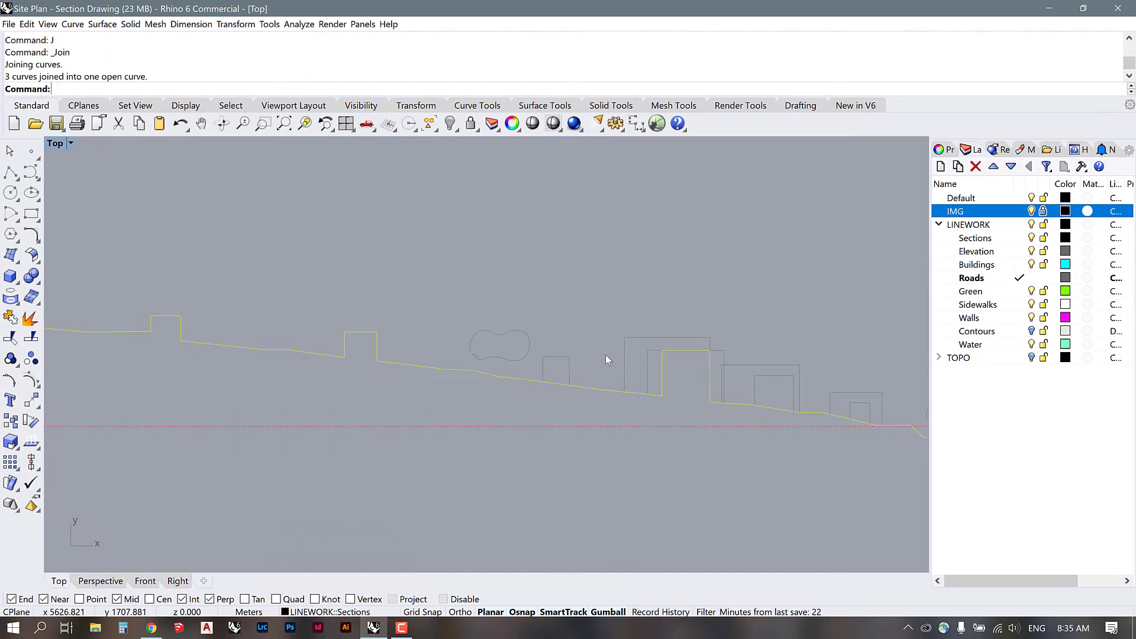
{"action": "key", "text": "Escape"}
Step: Show only the smooth hidden terrain curve again, overlaid on the stepped section near the waterfront
{"action": "scroll", "coordinate": [387, 335], "scroll_direction": "down", "scroll_amount": 5}
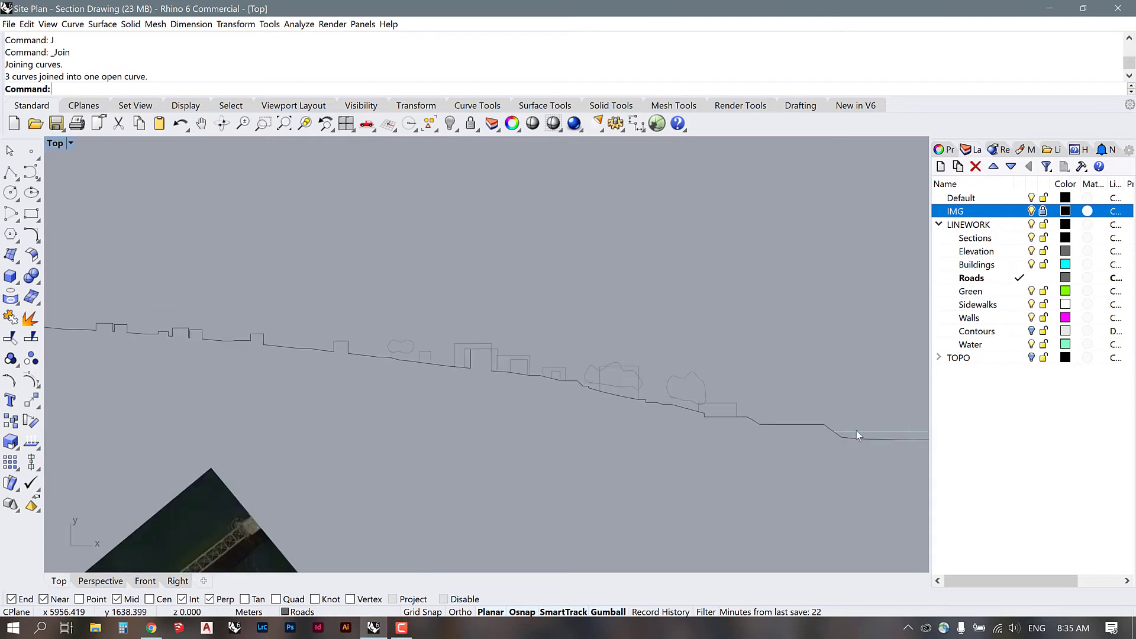
{"action": "scroll", "coordinate": [856, 431], "scroll_direction": "up", "scroll_amount": 8}
{"action": "scroll", "coordinate": [664, 360], "scroll_direction": "down", "scroll_amount": 3}
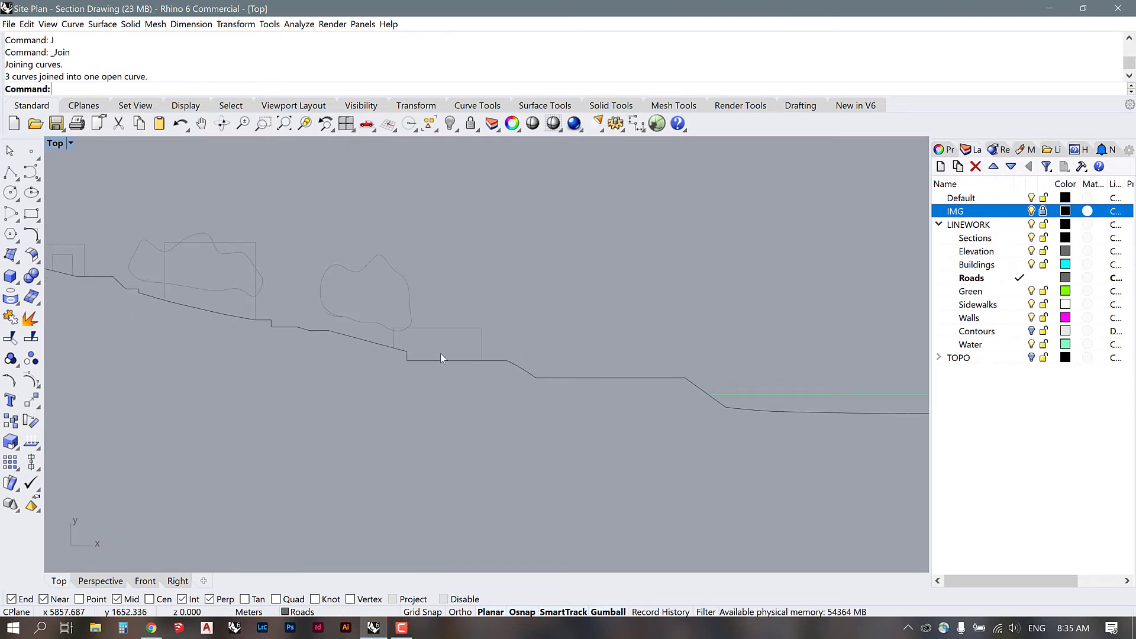
{"action": "middle_click", "coordinate": [759, 289]}
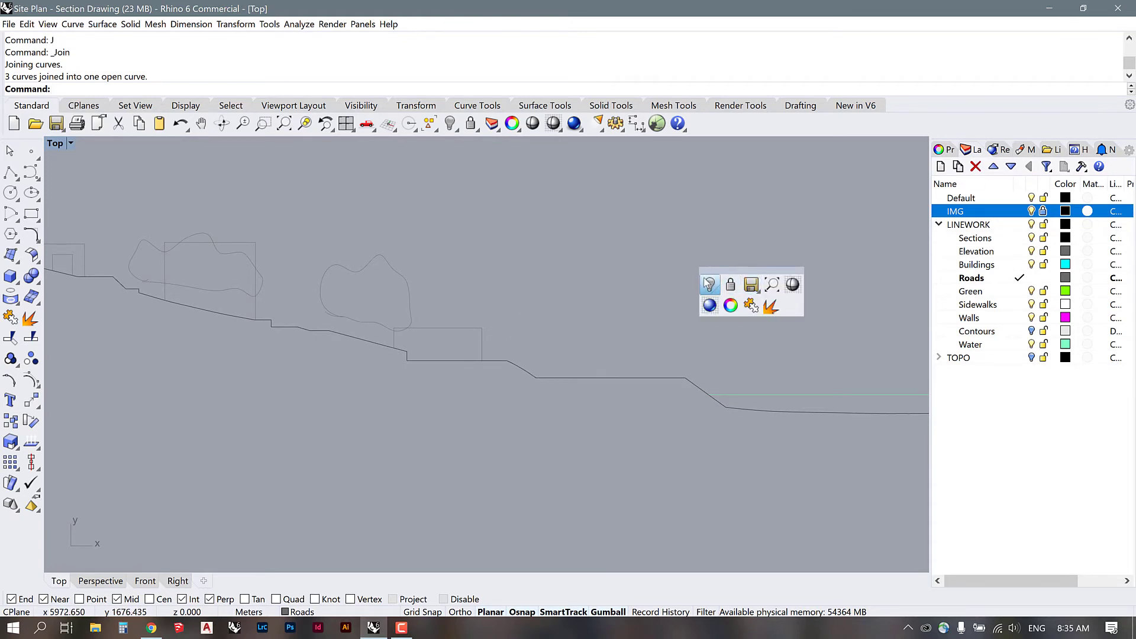
{"action": "left_click", "coordinate": [710, 285]}
{"action": "left_click", "coordinate": [751, 312]}
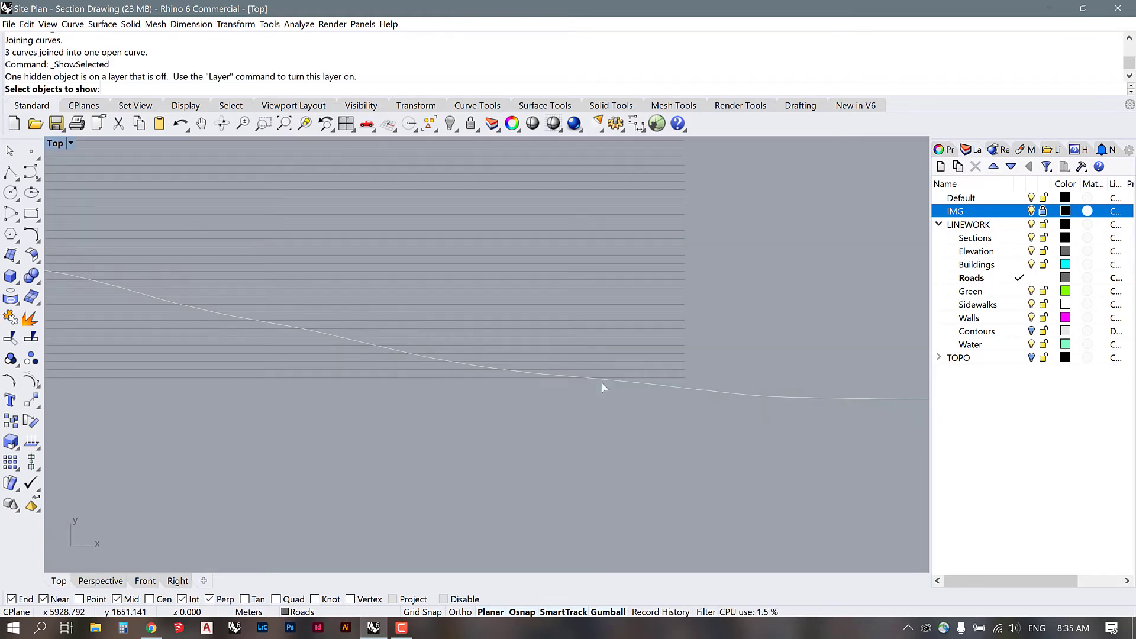
{"action": "left_click", "coordinate": [647, 386]}
{"action": "key", "text": "Return"}
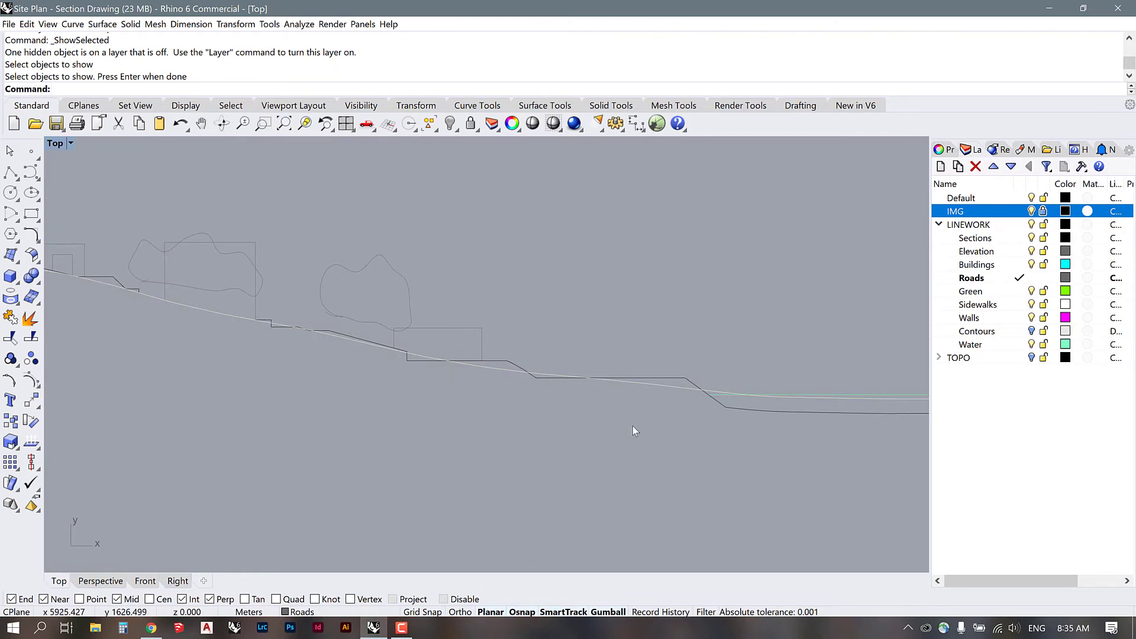
Step: Examine the aerial image along the section cut line through the tanks, yard and railway, and compare it with the waterfront section profile
{"action": "scroll", "coordinate": [588, 206], "scroll_direction": "down", "scroll_amount": 10}
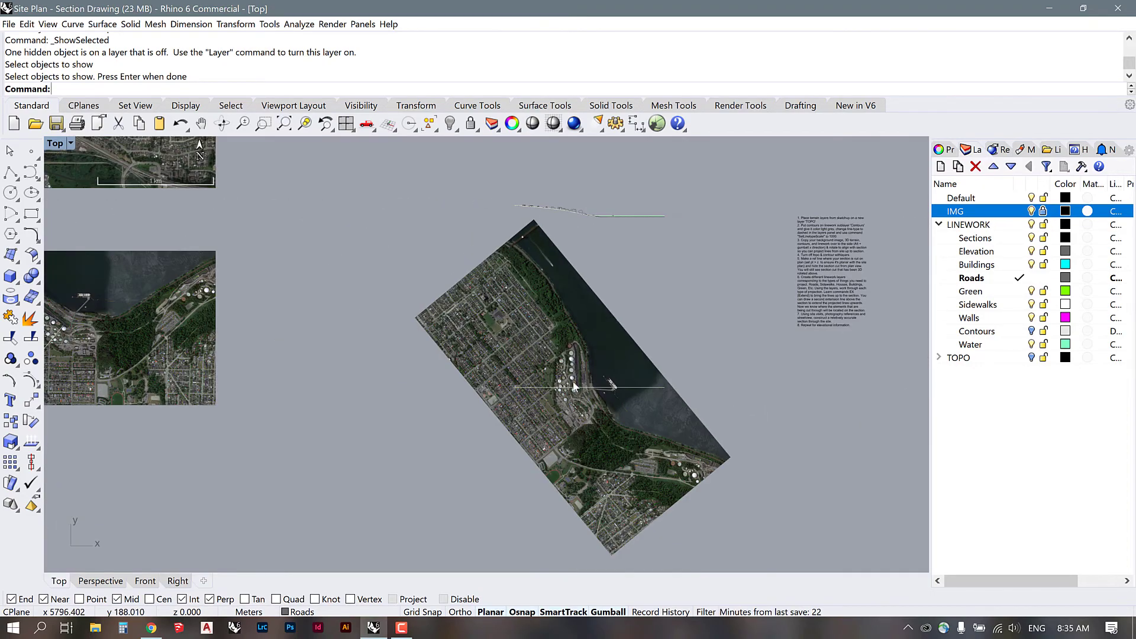
{"action": "scroll", "coordinate": [572, 384], "scroll_direction": "up", "scroll_amount": 10}
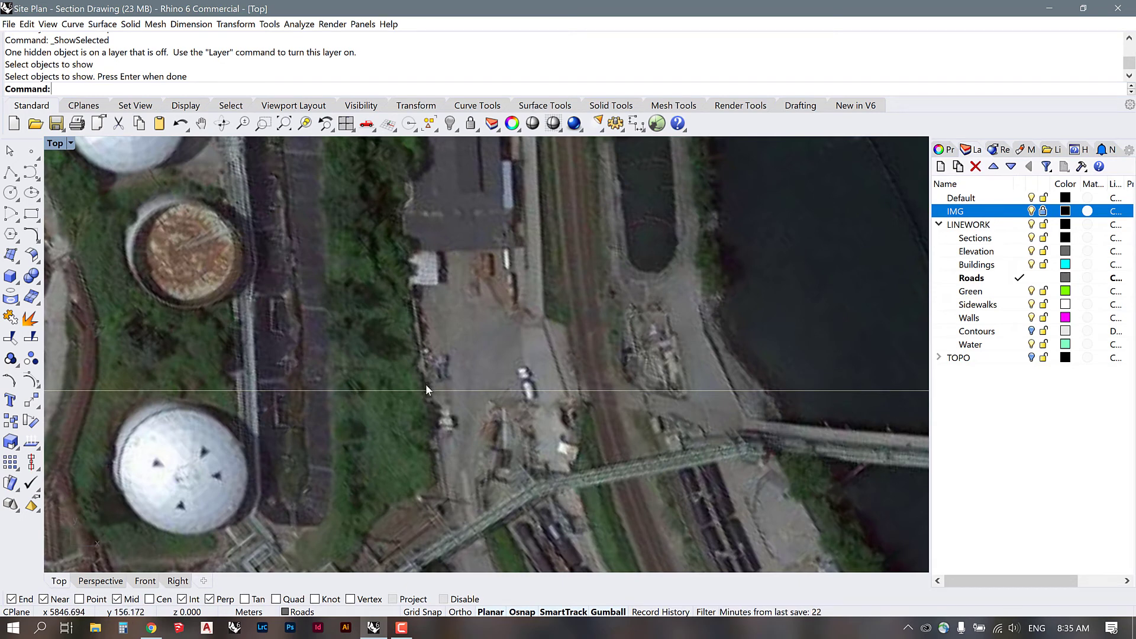
{"action": "scroll", "coordinate": [427, 386], "scroll_direction": "up", "scroll_amount": 2}
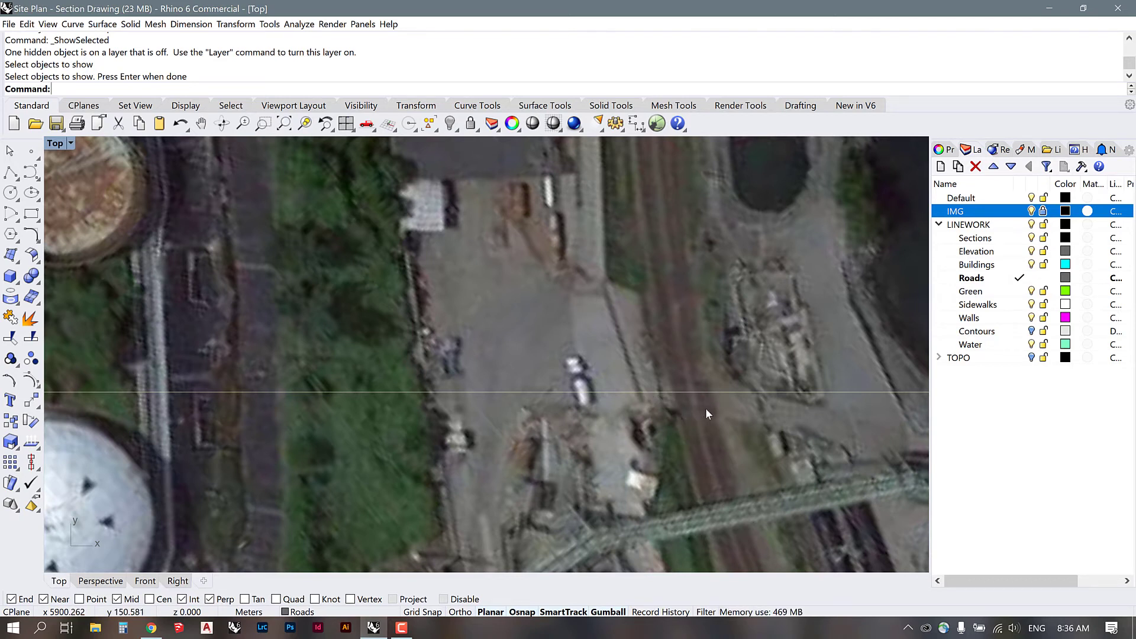
{"action": "scroll", "coordinate": [721, 408], "scroll_direction": "down", "scroll_amount": 2}
{"action": "scroll", "coordinate": [623, 387], "scroll_direction": "down", "scroll_amount": 2}
{"action": "scroll", "coordinate": [618, 405], "scroll_direction": "up", "scroll_amount": 4}
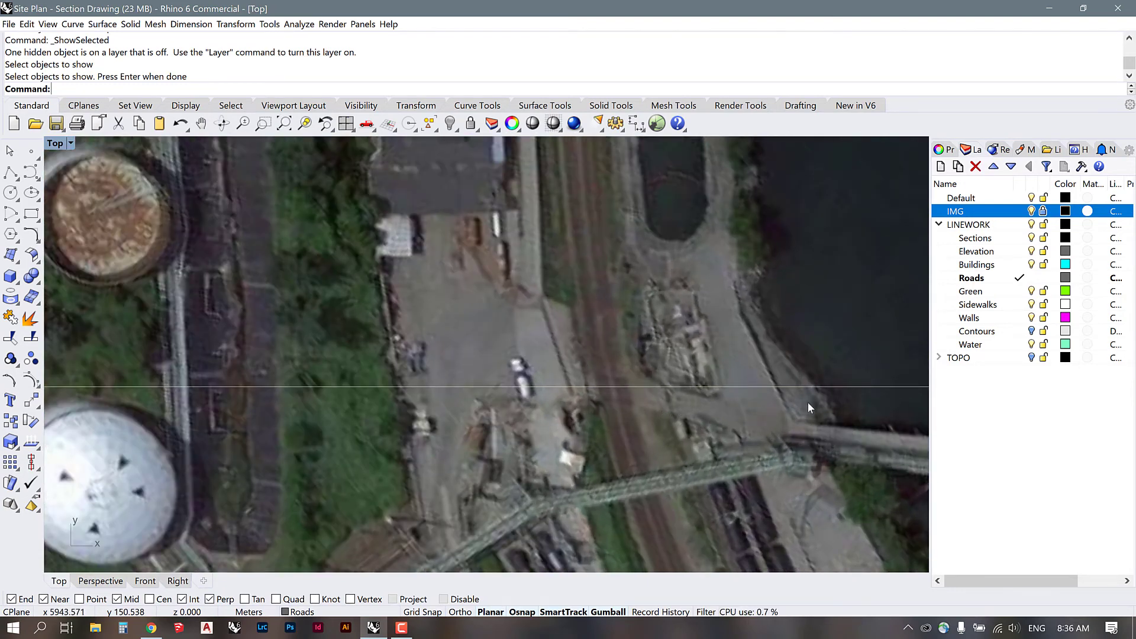
{"action": "scroll", "coordinate": [652, 490], "scroll_direction": "down", "scroll_amount": 6}
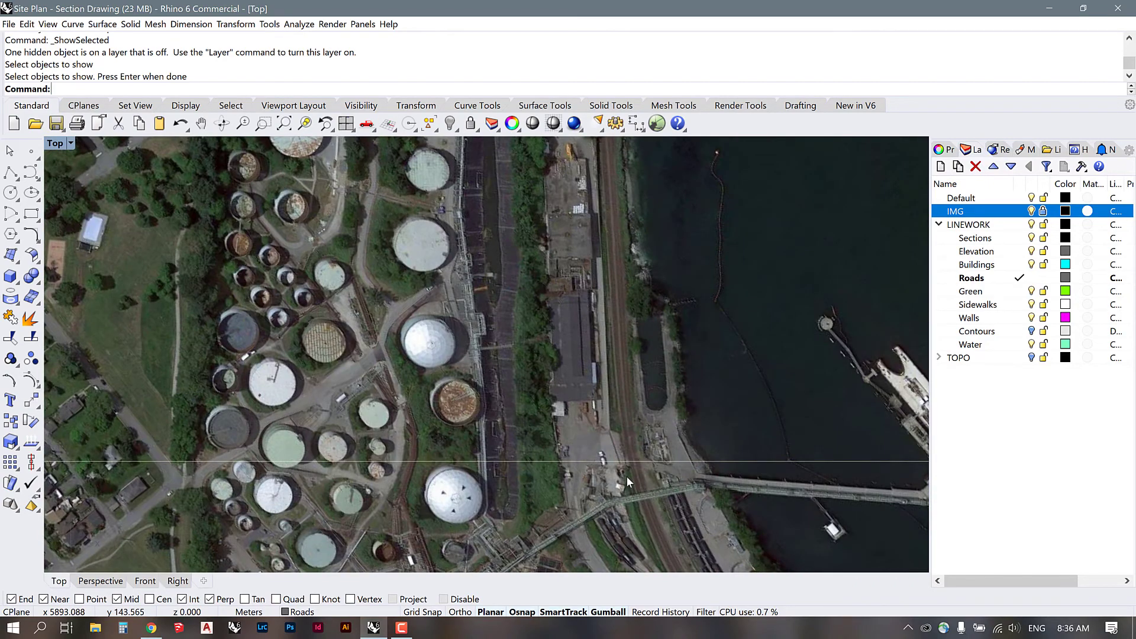
{"action": "scroll", "coordinate": [688, 258], "scroll_direction": "up", "scroll_amount": 2}
{"action": "scroll", "coordinate": [688, 258], "scroll_direction": "up", "scroll_amount": 5}
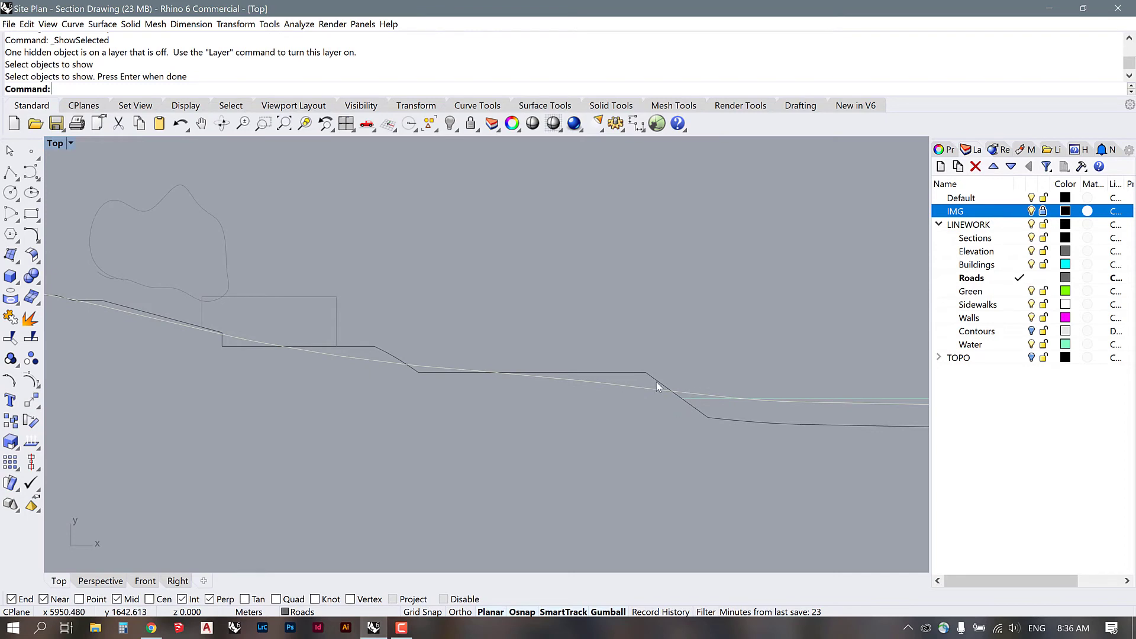
Step: Compare the smooth terrain curve with the stepped section curve from the waterfront up past the tree and building outlines
{"action": "left_click", "coordinate": [642, 388]}
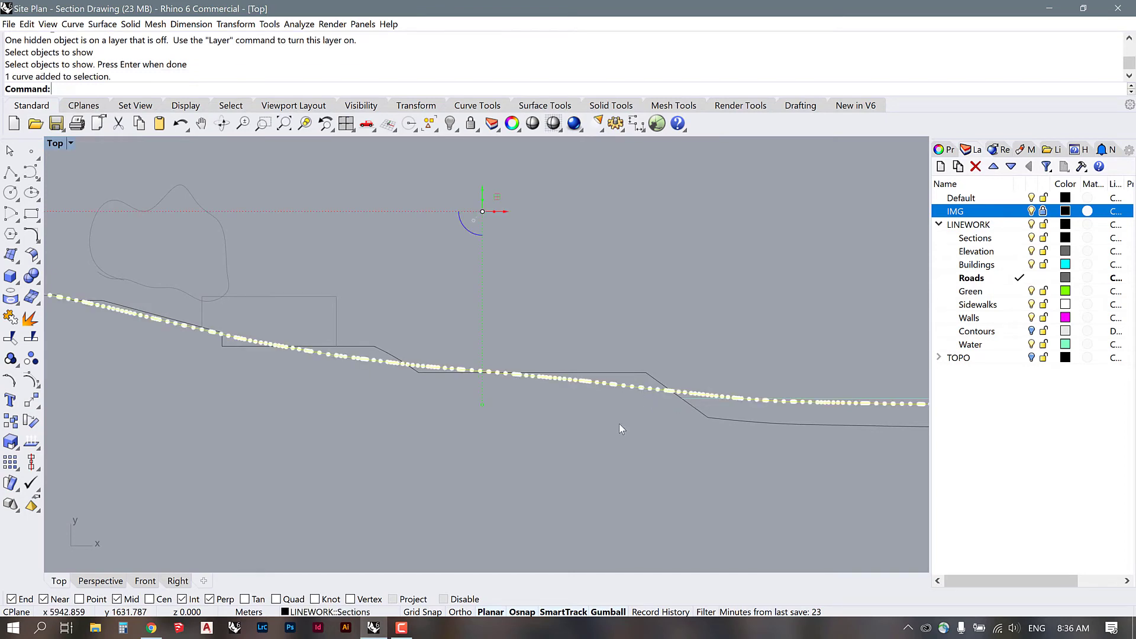
{"action": "left_click", "coordinate": [618, 424]}
{"action": "left_click", "coordinate": [626, 399]}
{"action": "left_click", "coordinate": [626, 431]}
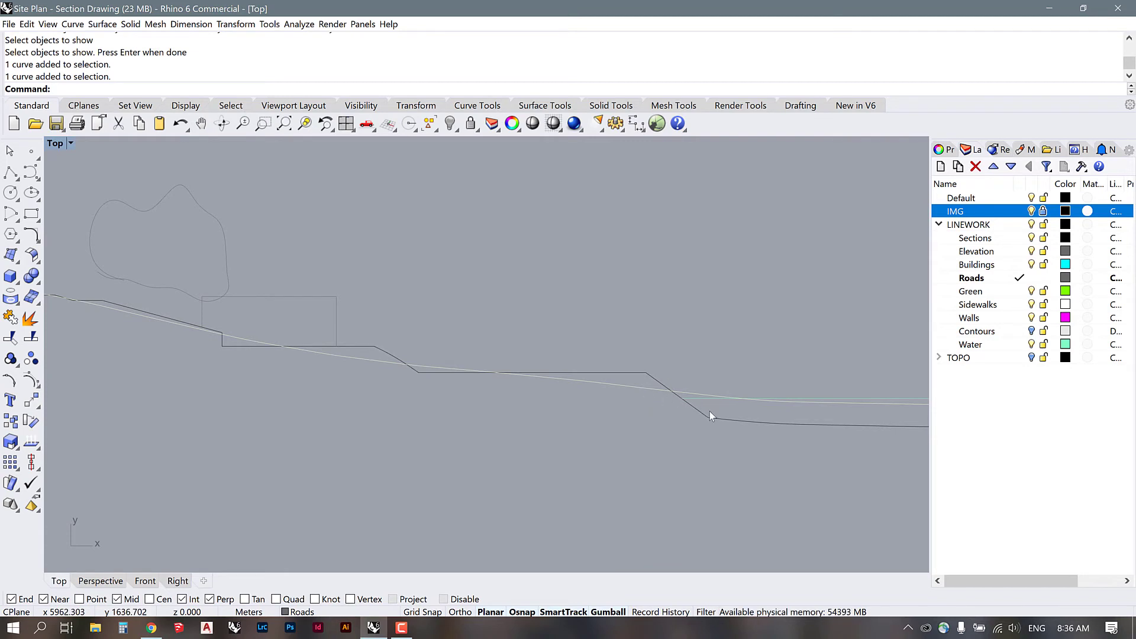
{"action": "scroll", "coordinate": [751, 418], "scroll_direction": "down", "scroll_amount": 4}
{"action": "scroll", "coordinate": [333, 355], "scroll_direction": "up", "scroll_amount": 11}
{"action": "scroll", "coordinate": [602, 381], "scroll_direction": "down", "scroll_amount": 5}
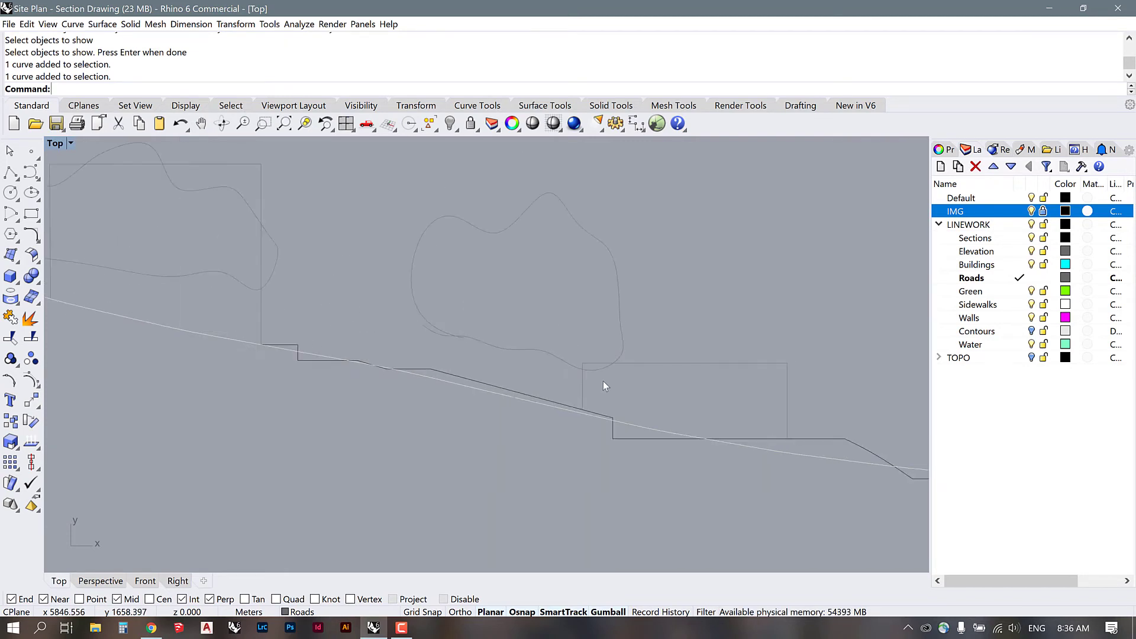
{"action": "scroll", "coordinate": [307, 325], "scroll_direction": "up", "scroll_amount": 2}
{"action": "scroll", "coordinate": [306, 325], "scroll_direction": "up", "scroll_amount": 4}
{"action": "scroll", "coordinate": [676, 421], "scroll_direction": "down", "scroll_amount": 10}
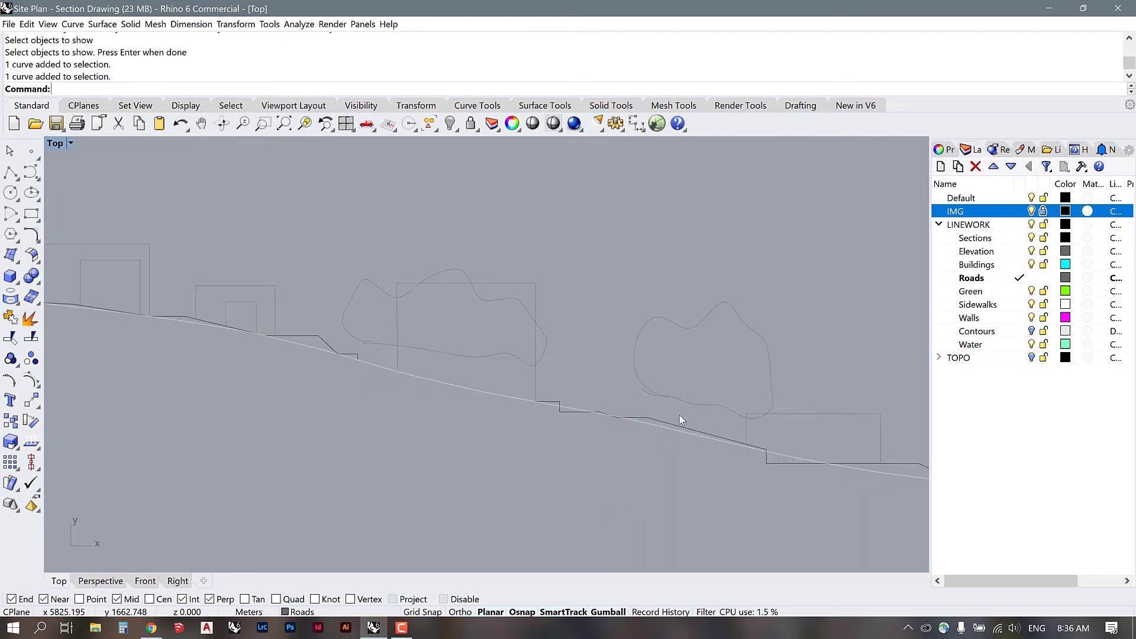
{"action": "scroll", "coordinate": [309, 332], "scroll_direction": "up", "scroll_amount": 2}
{"action": "scroll", "coordinate": [309, 332], "scroll_direction": "up", "scroll_amount": 3}
Step: Hide the smooth terrain curve running along the stepped section
{"action": "left_click", "coordinate": [443, 395]}
{"action": "middle_click", "coordinate": [442, 400]}
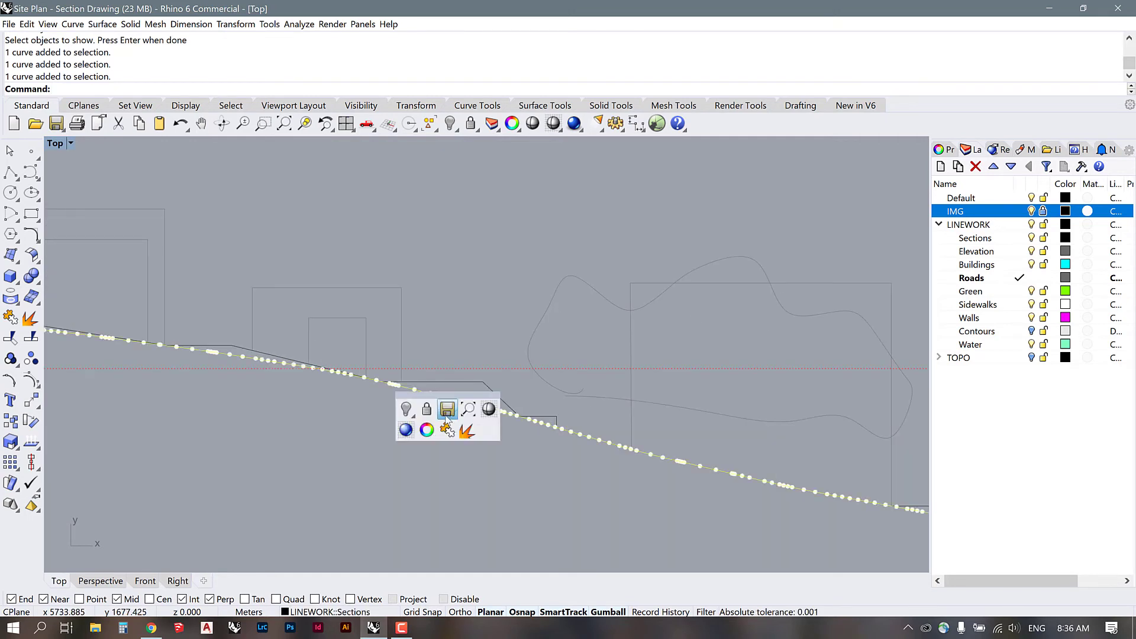
{"action": "left_click", "coordinate": [409, 410]}
Step: Make Sections the current layer and close the ground section with a three-sided polyline between its ends, its base about 71 m below the river end
{"action": "scroll", "coordinate": [551, 339], "scroll_direction": "down", "scroll_amount": 3}
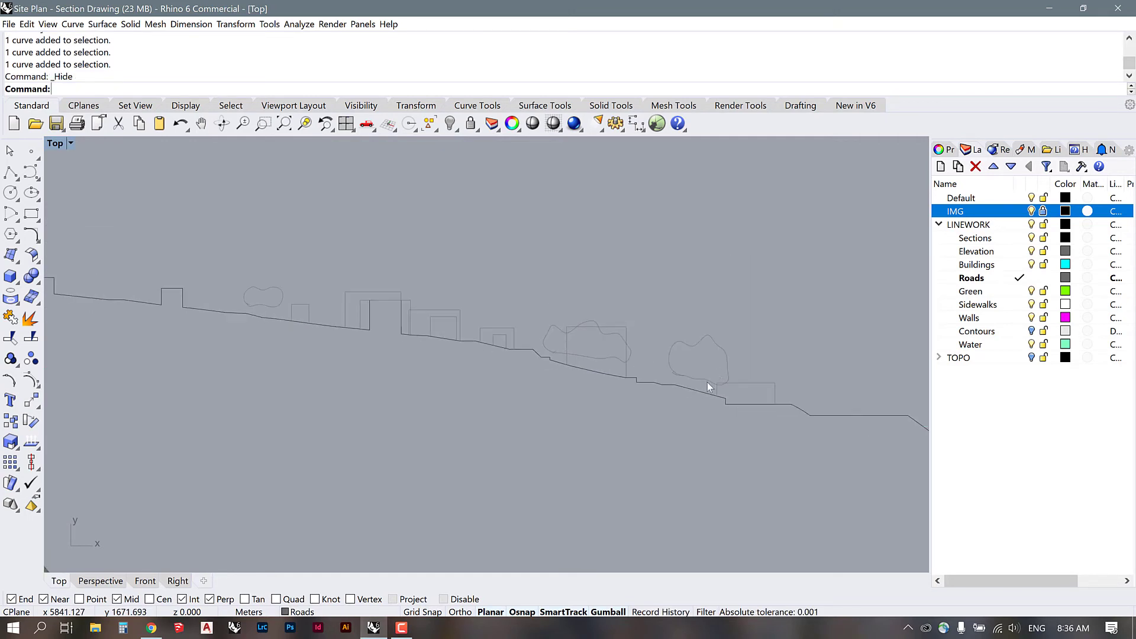
{"action": "scroll", "coordinate": [512, 410], "scroll_direction": "down", "scroll_amount": 3}
{"action": "scroll", "coordinate": [319, 339], "scroll_direction": "down", "scroll_amount": 3}
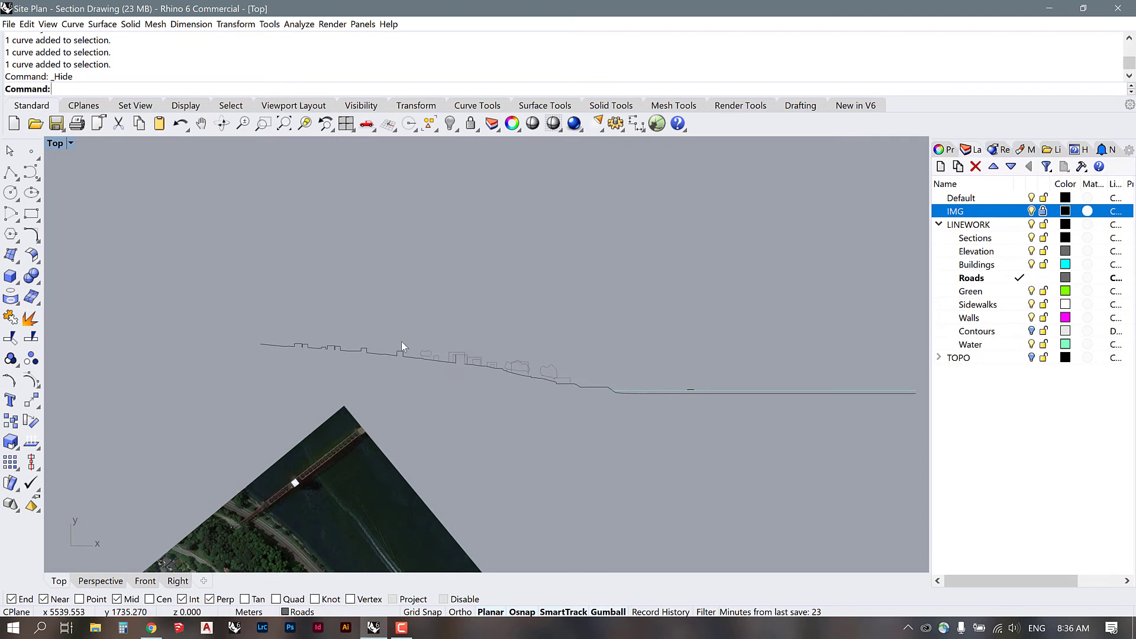
{"action": "right_click_drag", "start_coordinate": [373, 378], "coordinate": [335, 378]}
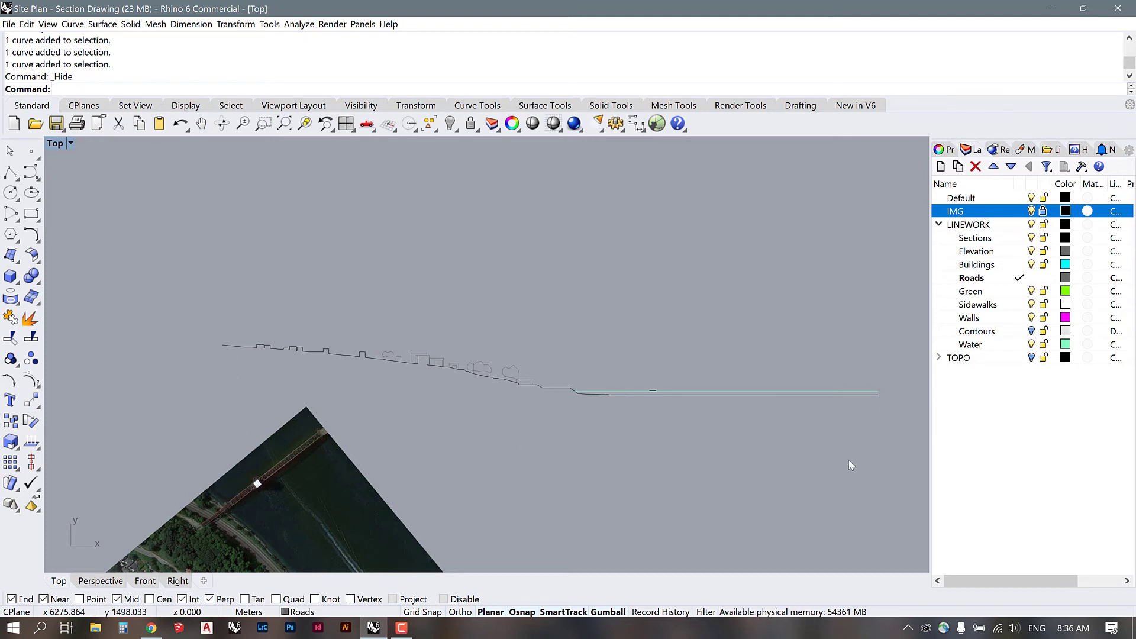
{"action": "left_click", "coordinate": [1013, 239]}
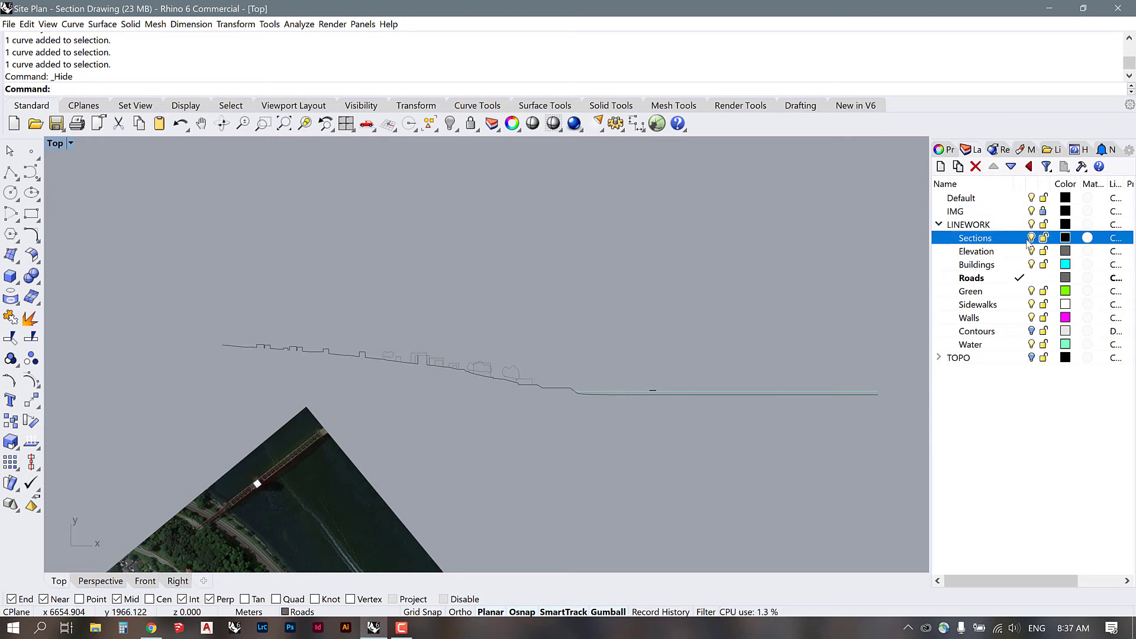
{"action": "type", "text": "PL"}
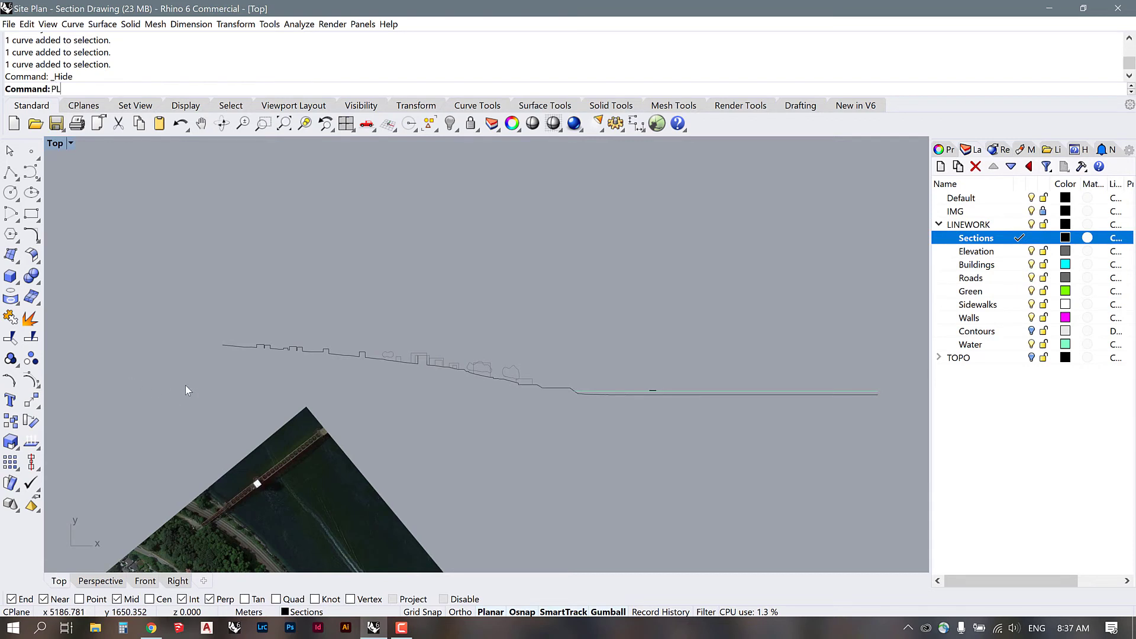
{"action": "key", "text": "Return"}
{"action": "left_click", "coordinate": [221, 346]}
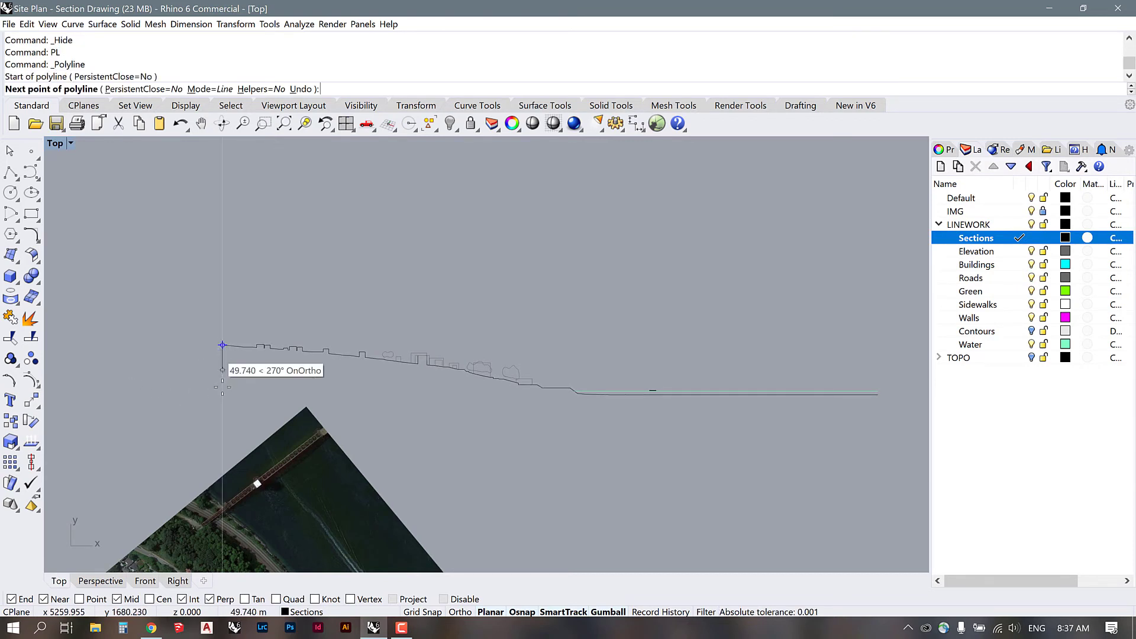
{"action": "left_click", "coordinate": [222, 430]}
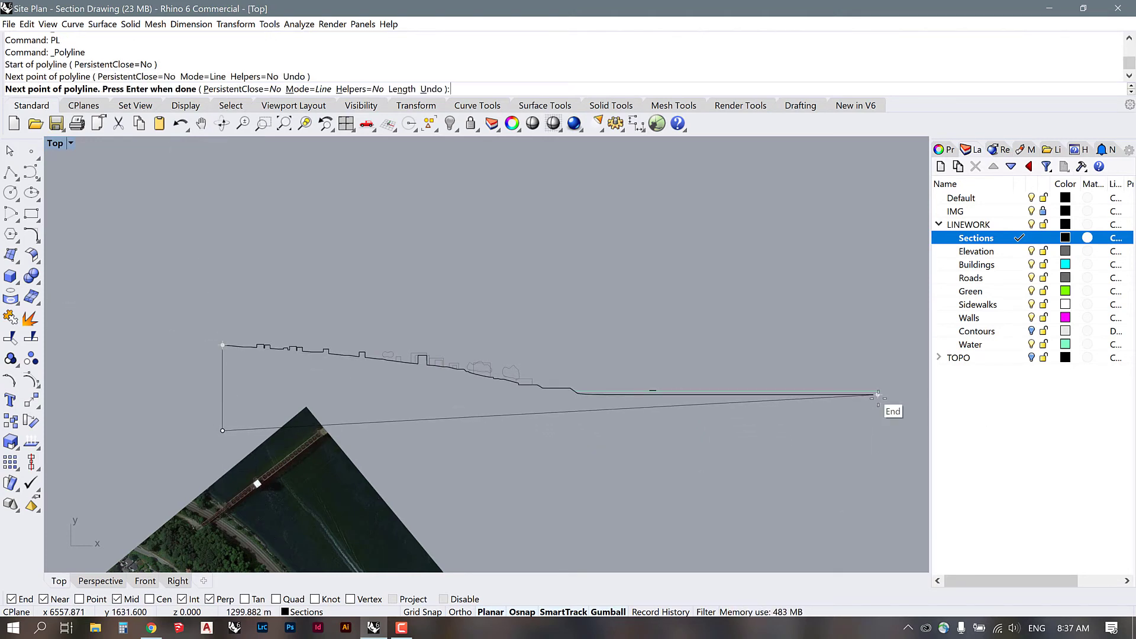
{"action": "left_click", "coordinate": [877, 430]}
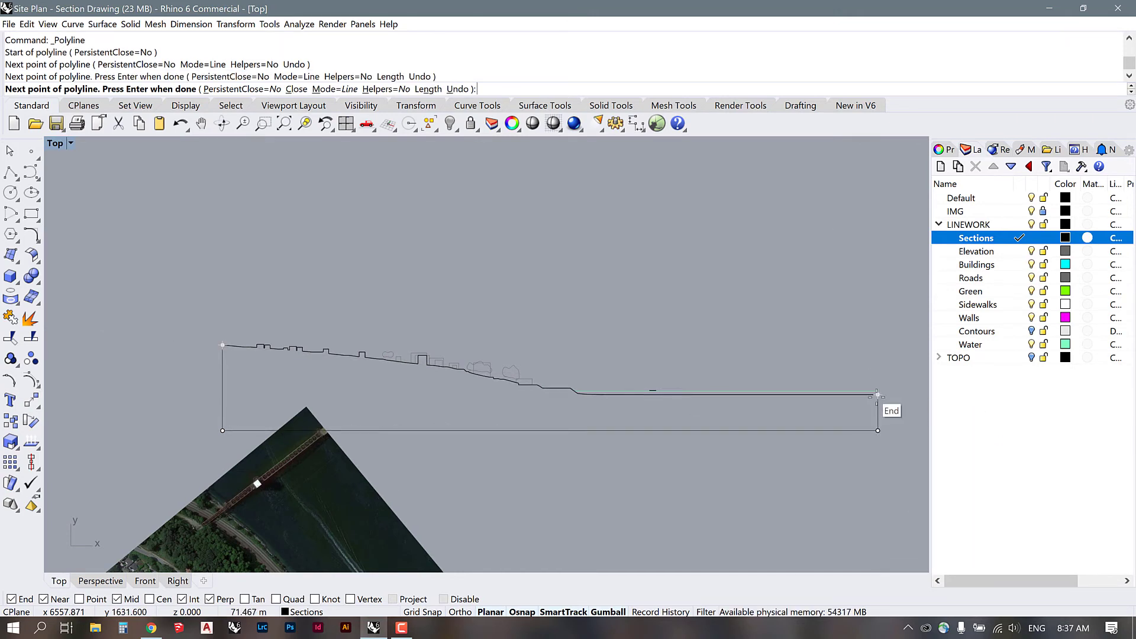
{"action": "left_click", "coordinate": [877, 394]}
{"action": "key", "text": "Return"}
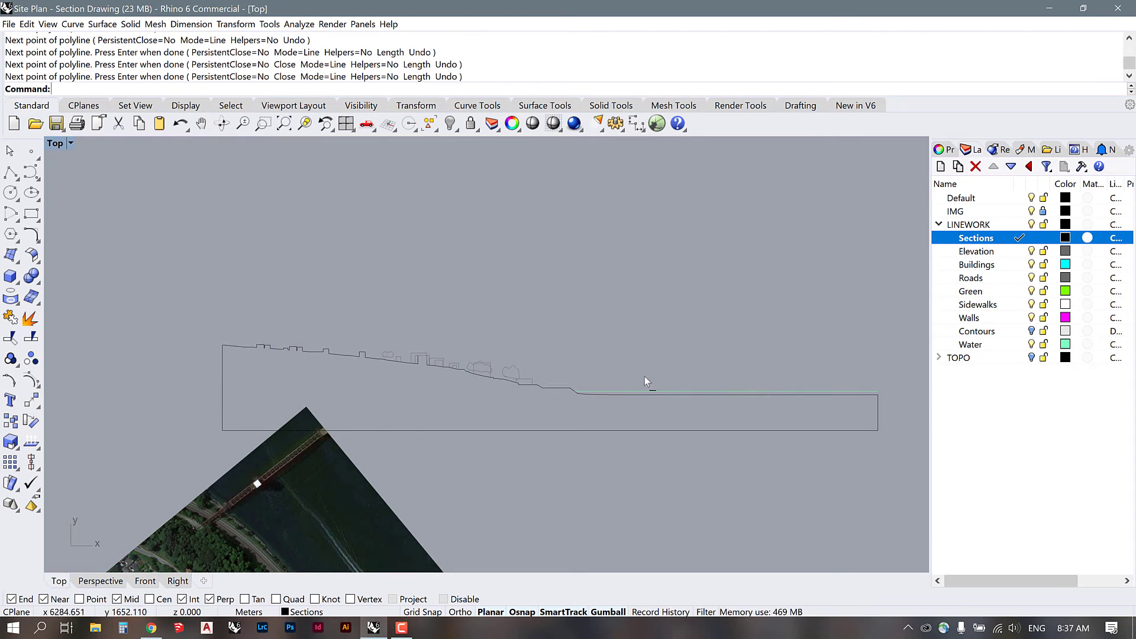
Step: Examine the aerial image along the section cut line through the storage tanks and compare it with the middle of the section
{"action": "scroll", "coordinate": [591, 239], "scroll_direction": "up", "scroll_amount": 2}
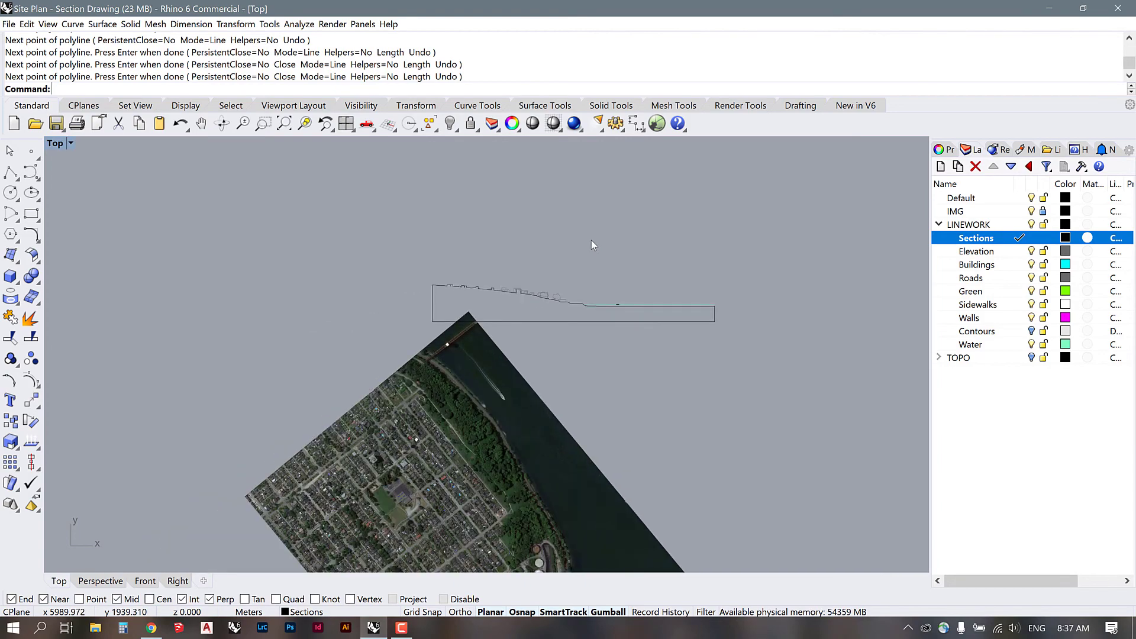
{"action": "scroll", "coordinate": [481, 502], "scroll_direction": "up", "scroll_amount": 5}
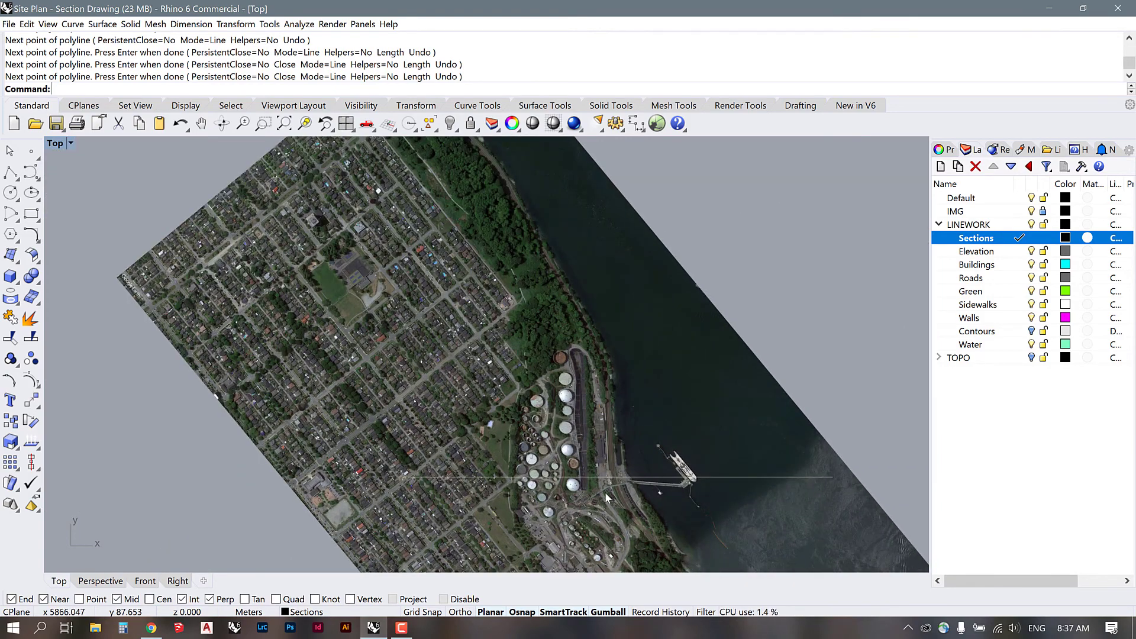
{"action": "scroll", "coordinate": [535, 491], "scroll_direction": "up", "scroll_amount": 3}
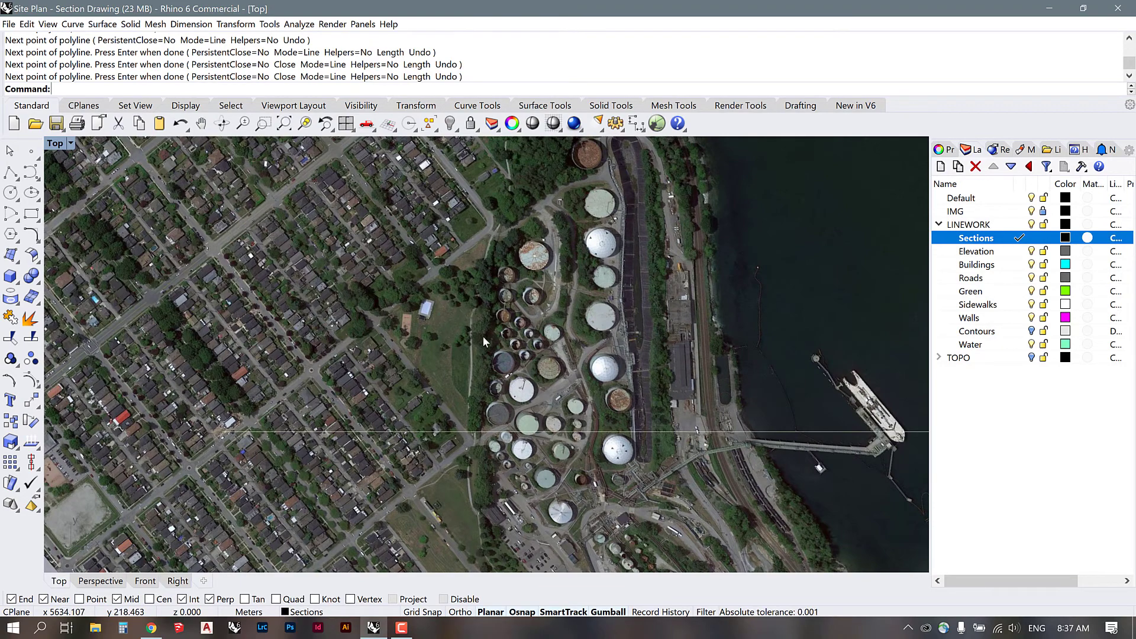
{"action": "scroll", "coordinate": [604, 499], "scroll_direction": "down", "scroll_amount": 5}
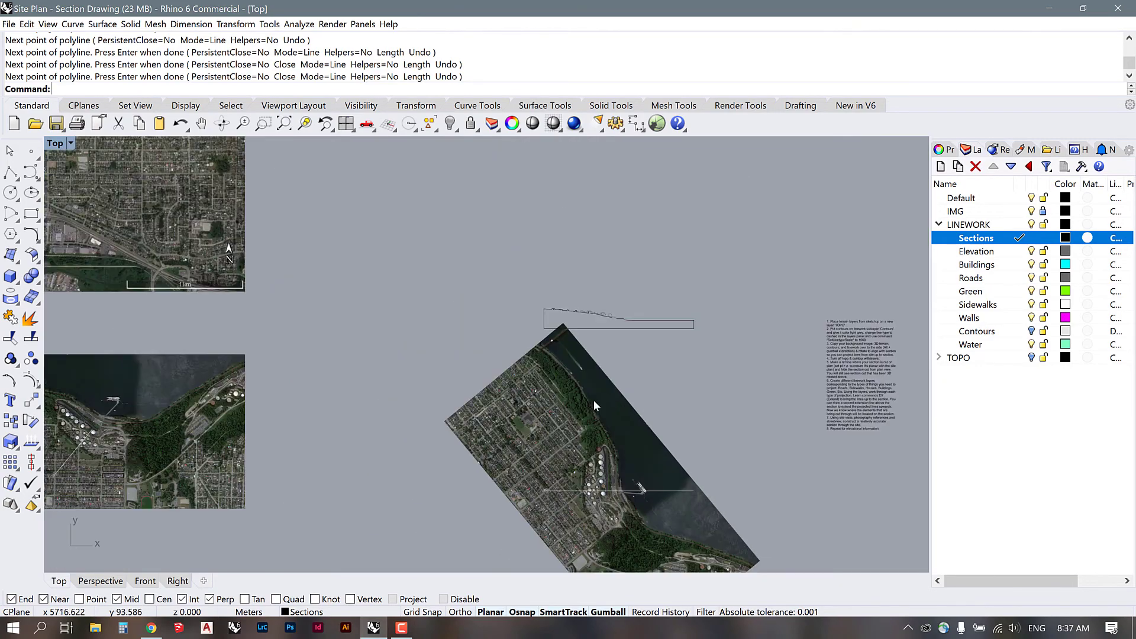
{"action": "scroll", "coordinate": [579, 320], "scroll_direction": "up", "scroll_amount": 5}
{"action": "scroll", "coordinate": [536, 327], "scroll_direction": "up", "scroll_amount": 2}
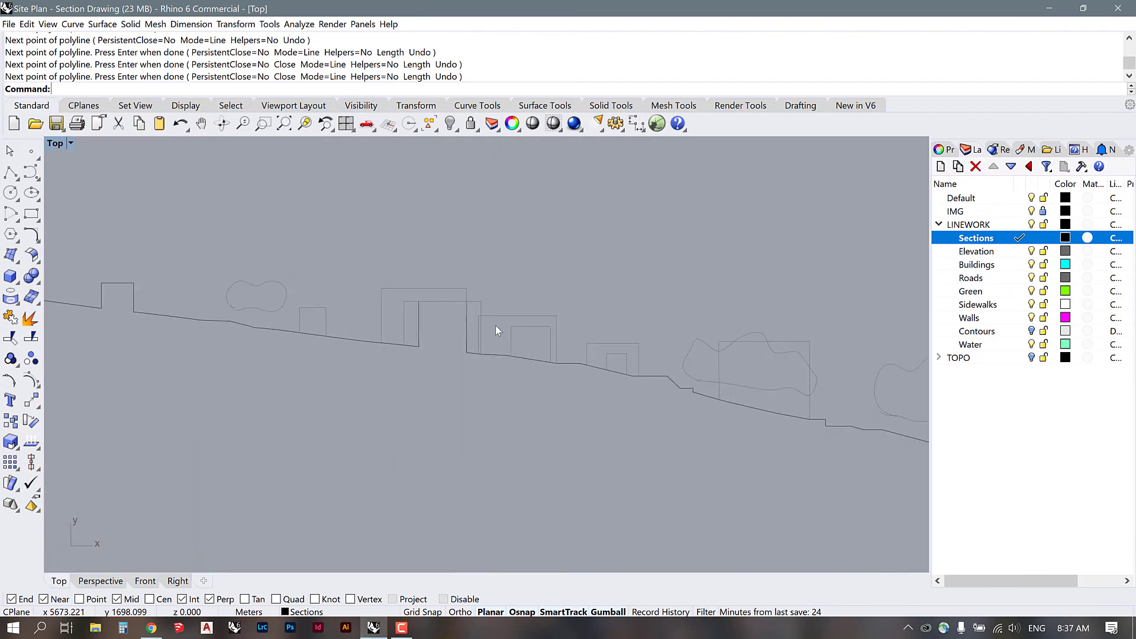
Step: Check the nested tank outlines in the middle of the section one by one by selecting and deselecting each
{"action": "left_click", "coordinate": [456, 289]}
{"action": "key", "text": "Escape"}
{"action": "left_click", "coordinate": [471, 302]}
{"action": "key", "text": "Escape"}
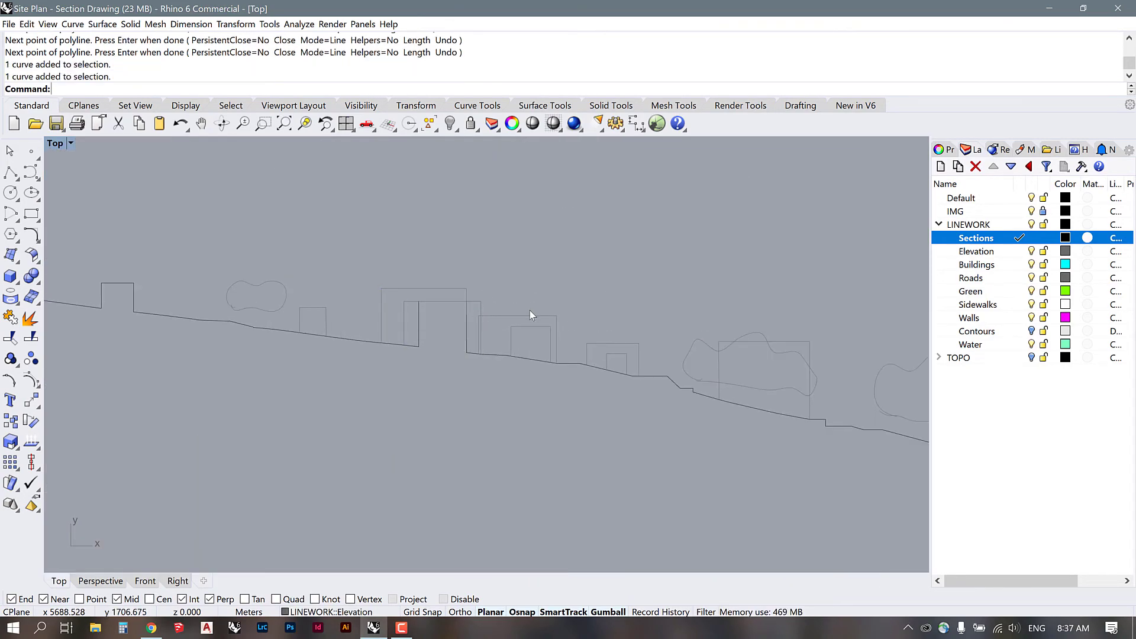
{"action": "left_click", "coordinate": [529, 316]}
{"action": "key", "text": "Escape"}
{"action": "left_click", "coordinate": [551, 332]}
{"action": "key", "text": "Escape"}
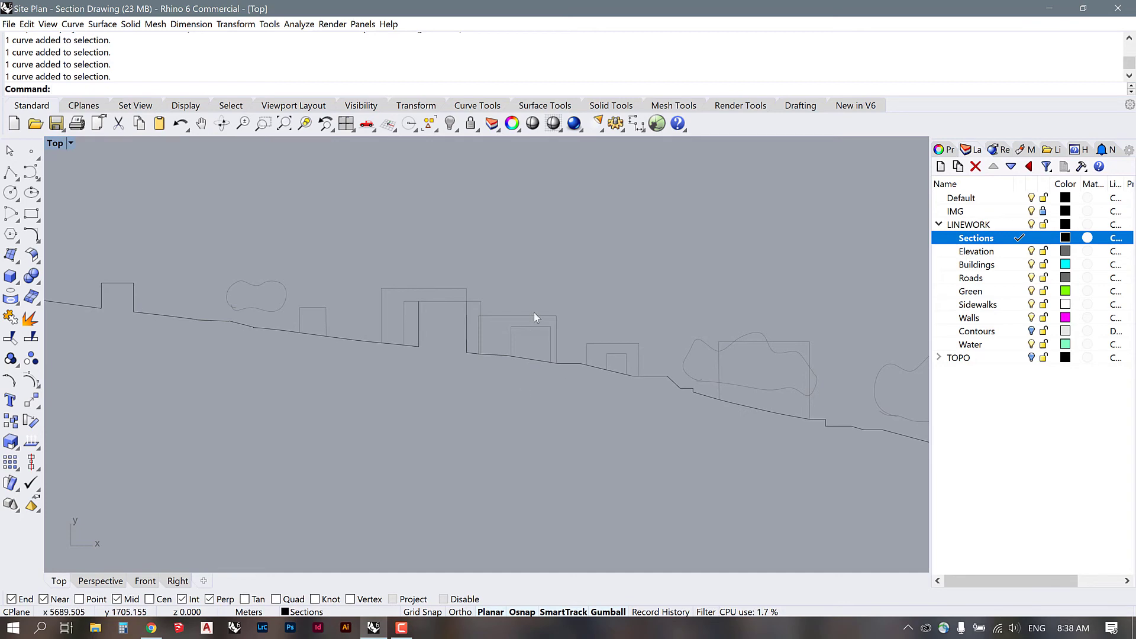
Step: Compare the section's tree and building outlines with the aerial image around the tank farm, park and residential blocks along the cut line
{"action": "scroll", "coordinate": [669, 238], "scroll_direction": "down", "scroll_amount": 5}
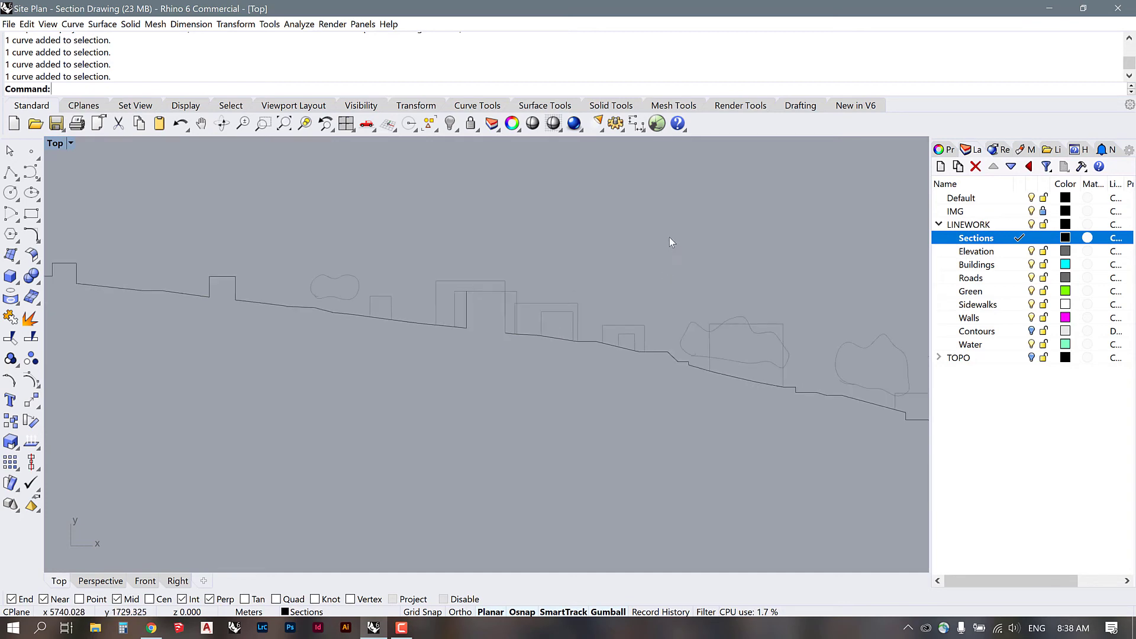
{"action": "scroll", "coordinate": [643, 231], "scroll_direction": "up", "scroll_amount": 4}
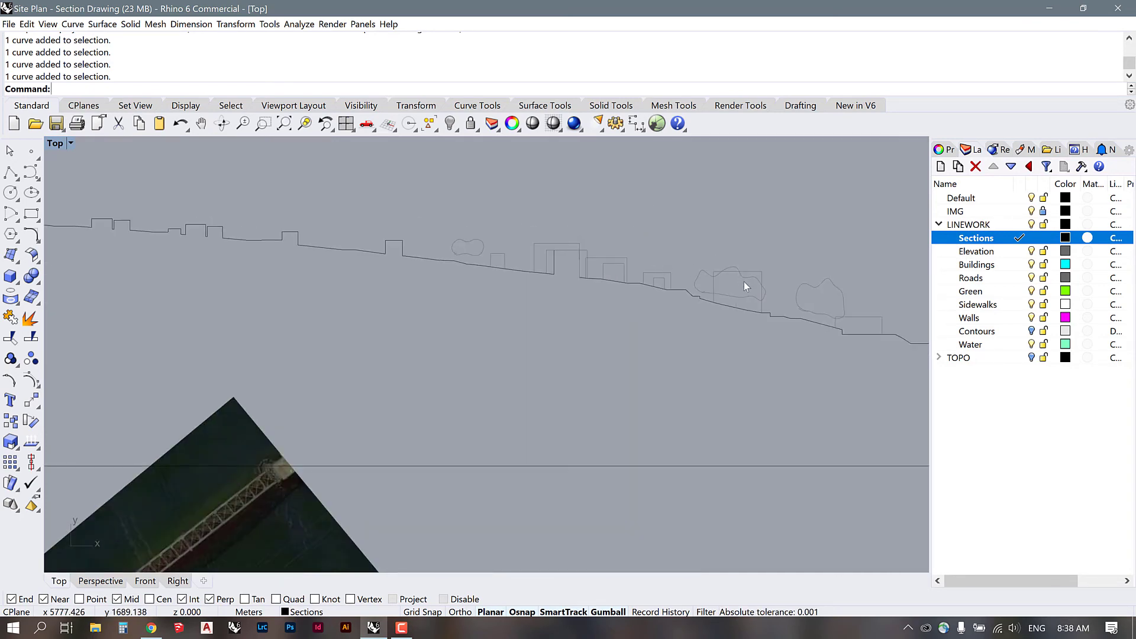
{"action": "scroll", "coordinate": [575, 232], "scroll_direction": "down", "scroll_amount": 5}
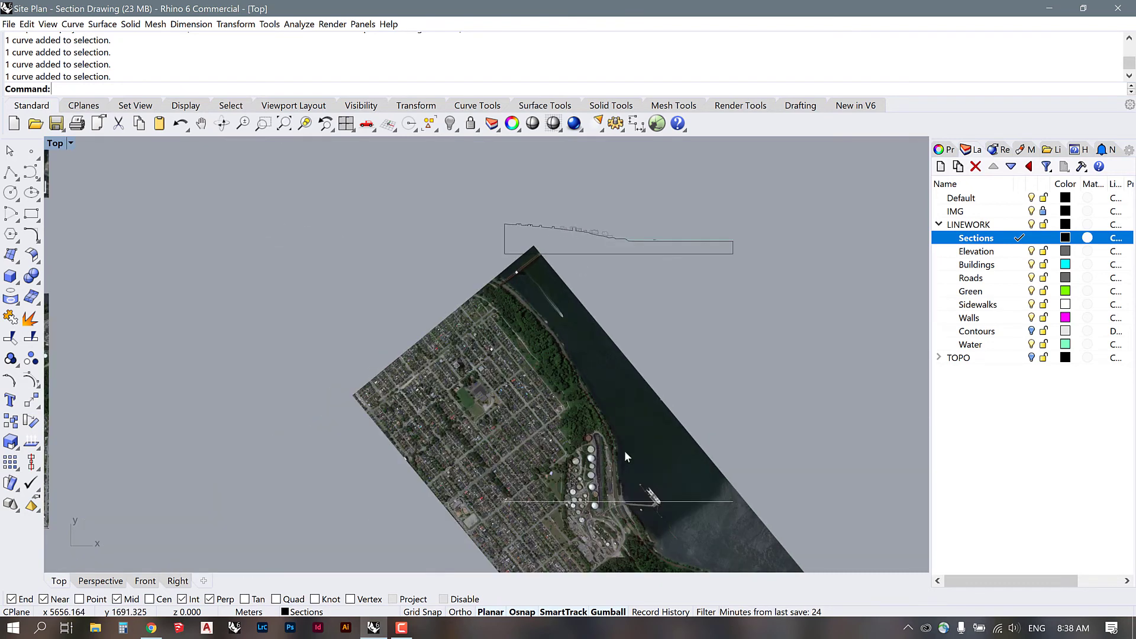
{"action": "scroll", "coordinate": [615, 468], "scroll_direction": "up", "scroll_amount": 5}
{"action": "scroll", "coordinate": [587, 494], "scroll_direction": "up", "scroll_amount": 5}
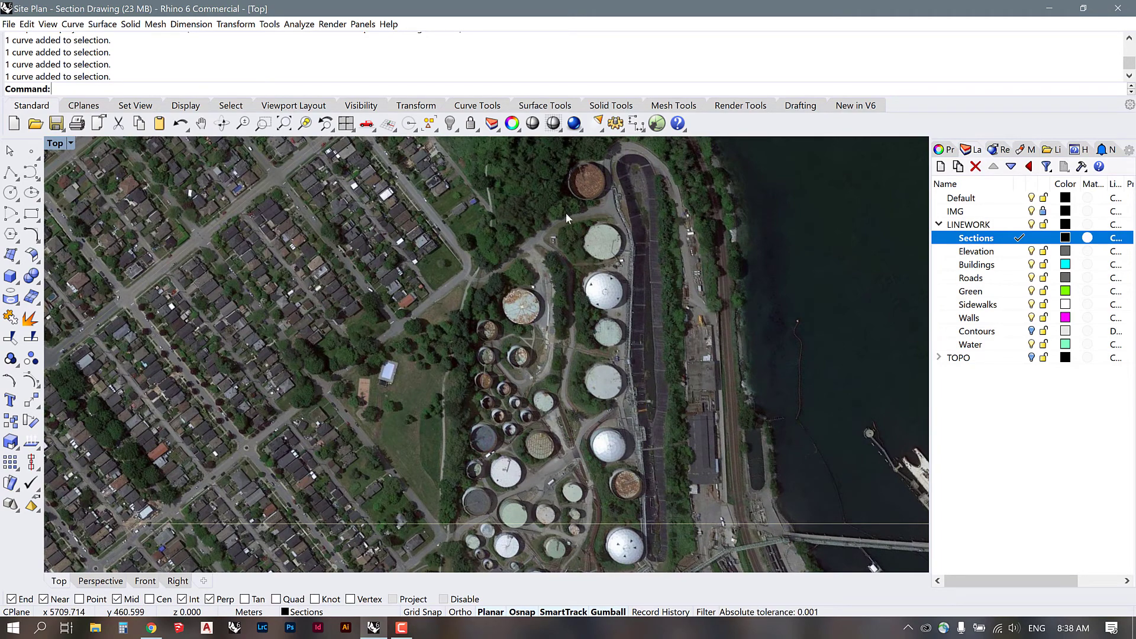
{"action": "scroll", "coordinate": [666, 384], "scroll_direction": "down", "scroll_amount": 2}
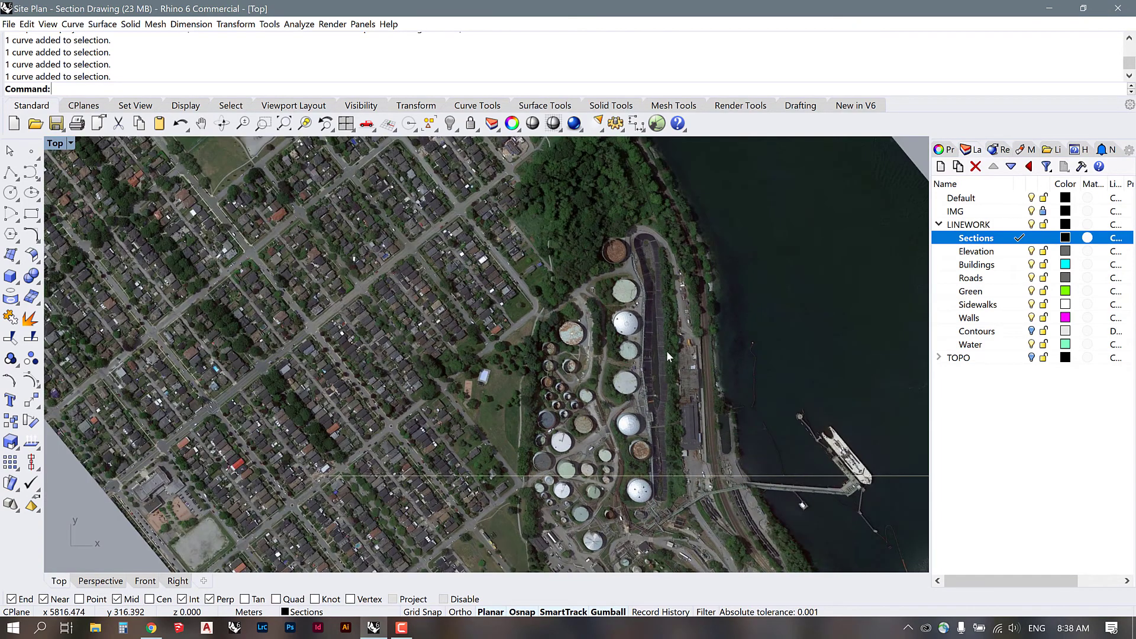
{"action": "scroll", "coordinate": [331, 472], "scroll_direction": "up", "scroll_amount": 3}
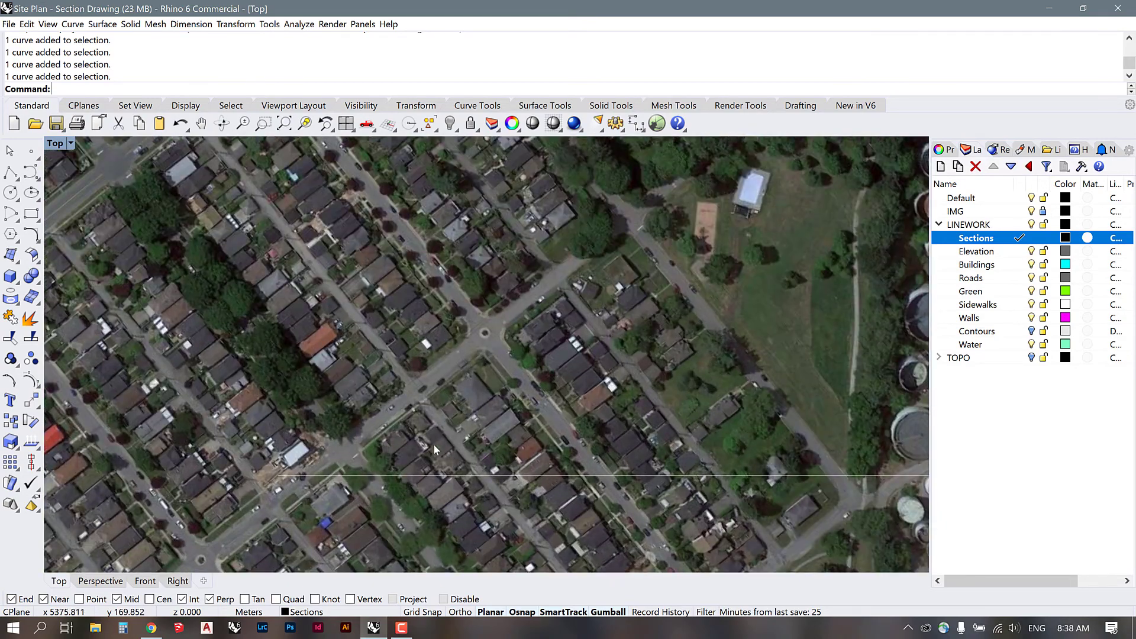
{"action": "scroll", "coordinate": [433, 445], "scroll_direction": "down", "scroll_amount": 1}
{"action": "scroll", "coordinate": [561, 470], "scroll_direction": "down", "scroll_amount": 6}
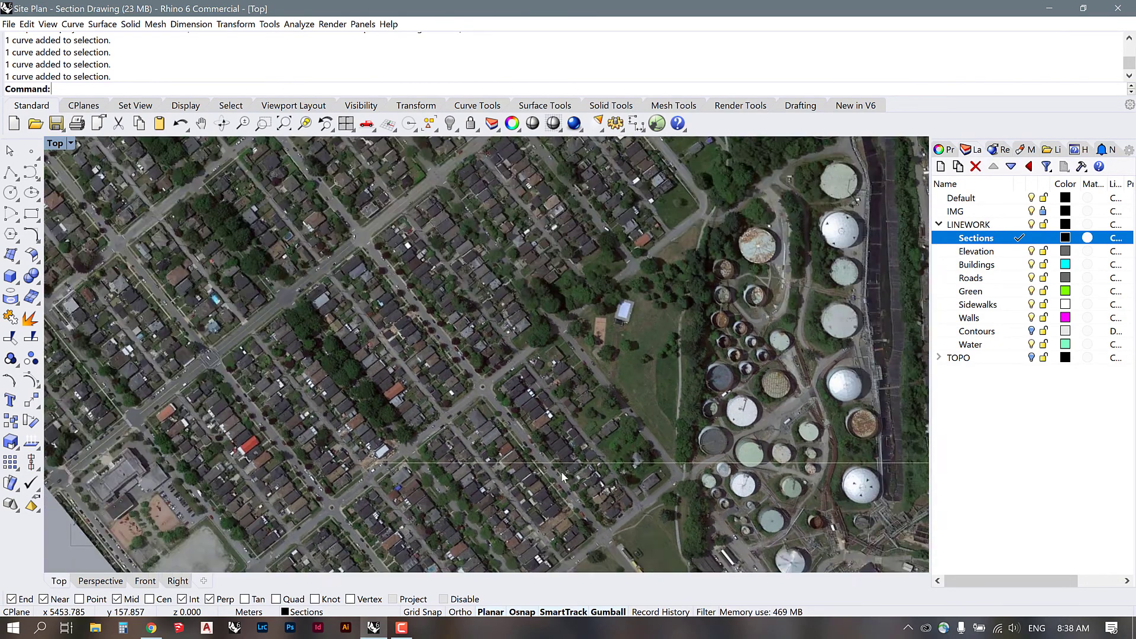
Step: Examine the house profiles cut into the ground curve at the uphill end of the section
{"action": "scroll", "coordinate": [543, 303], "scroll_direction": "up", "scroll_amount": 8}
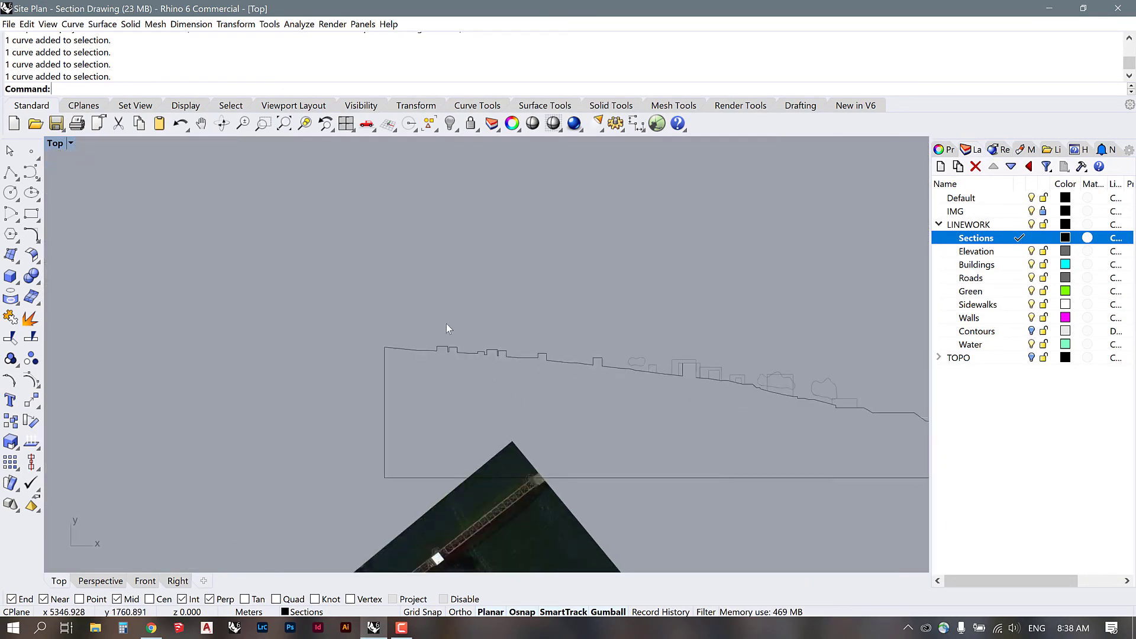
{"action": "scroll", "coordinate": [233, 290], "scroll_direction": "down", "scroll_amount": 4}
{"action": "scroll", "coordinate": [348, 326], "scroll_direction": "up", "scroll_amount": 4}
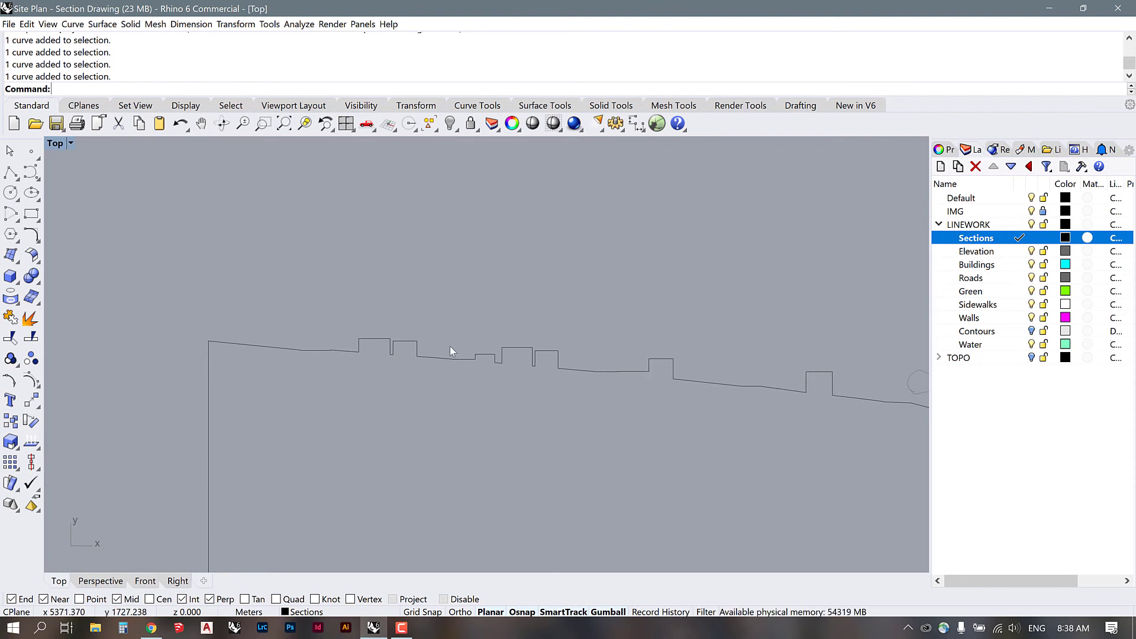
{"action": "scroll", "coordinate": [126, 293], "scroll_direction": "down", "scroll_amount": 3}
{"action": "scroll", "coordinate": [343, 323], "scroll_direction": "up", "scroll_amount": 3}
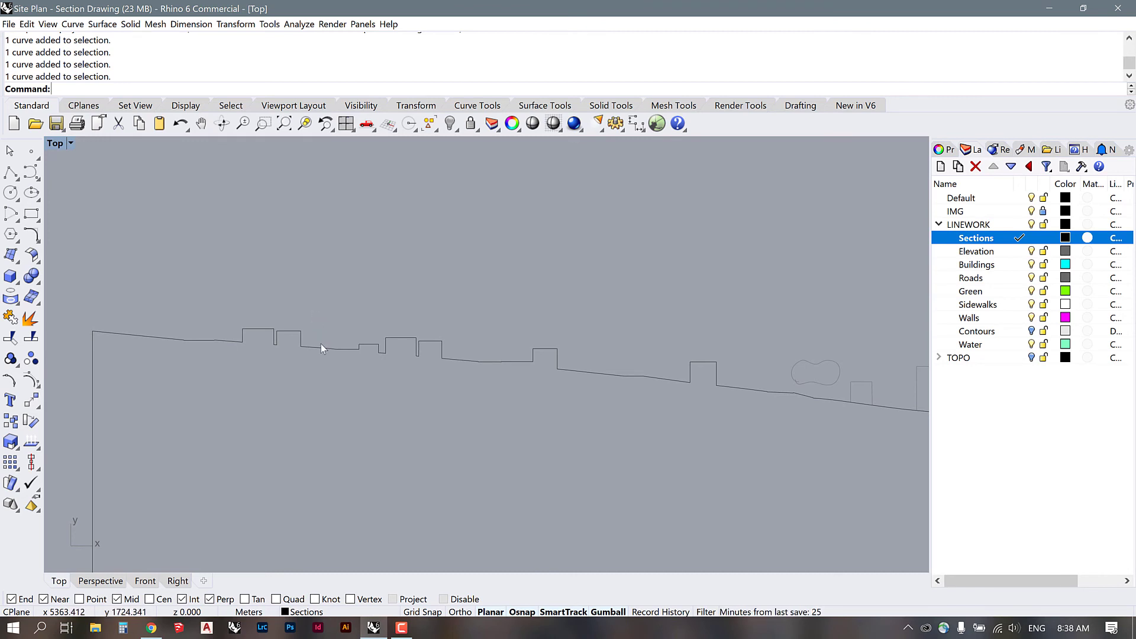
{"action": "scroll", "coordinate": [212, 327], "scroll_direction": "down", "scroll_amount": 3}
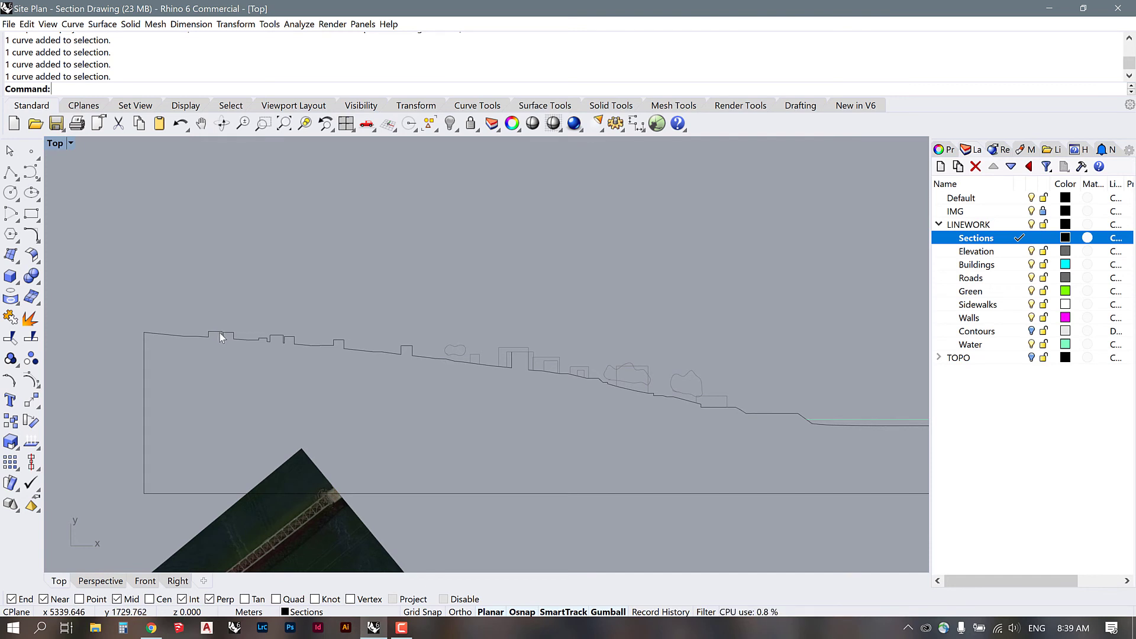
{"action": "scroll", "coordinate": [197, 342], "scroll_direction": "down", "scroll_amount": 3}
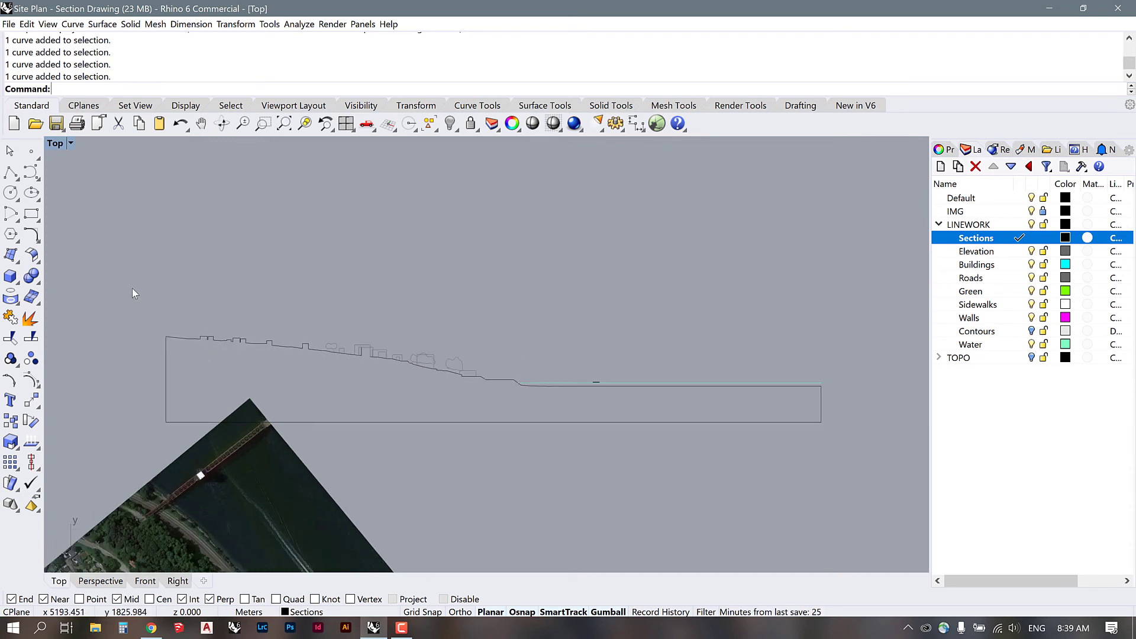
Step: Check the section linework by selecting it all, then individually the tree outline, low waterfront building outline, water line and ground curve
{"action": "left_click_drag", "start_coordinate": [132, 288], "coordinate": [851, 449]}
{"action": "key", "text": "Escape"}
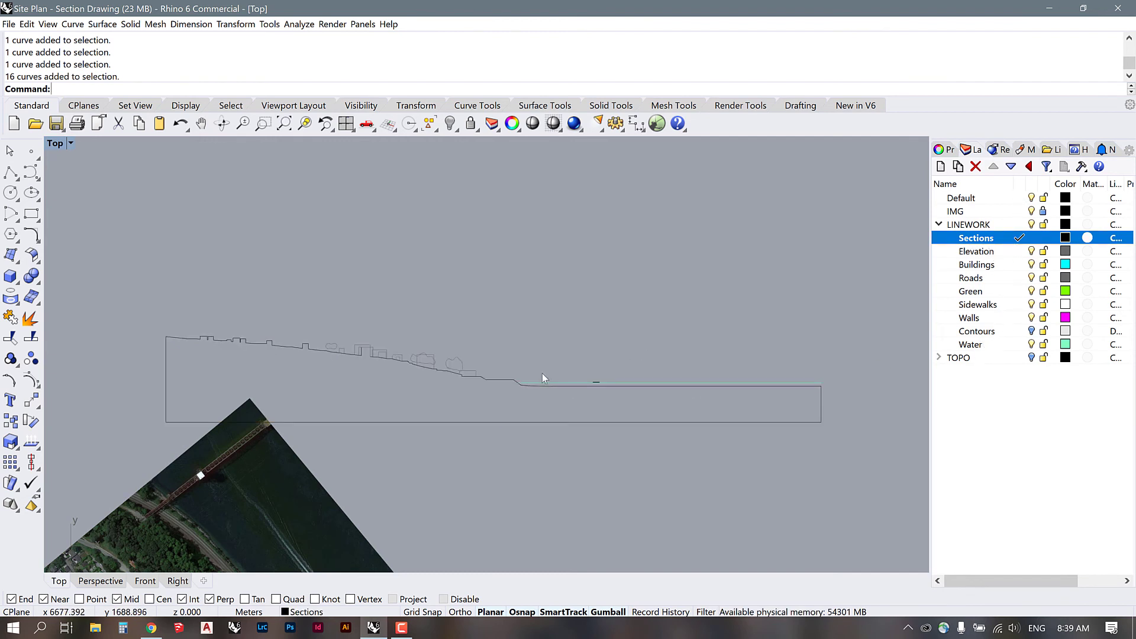
{"action": "left_click", "coordinate": [460, 360]}
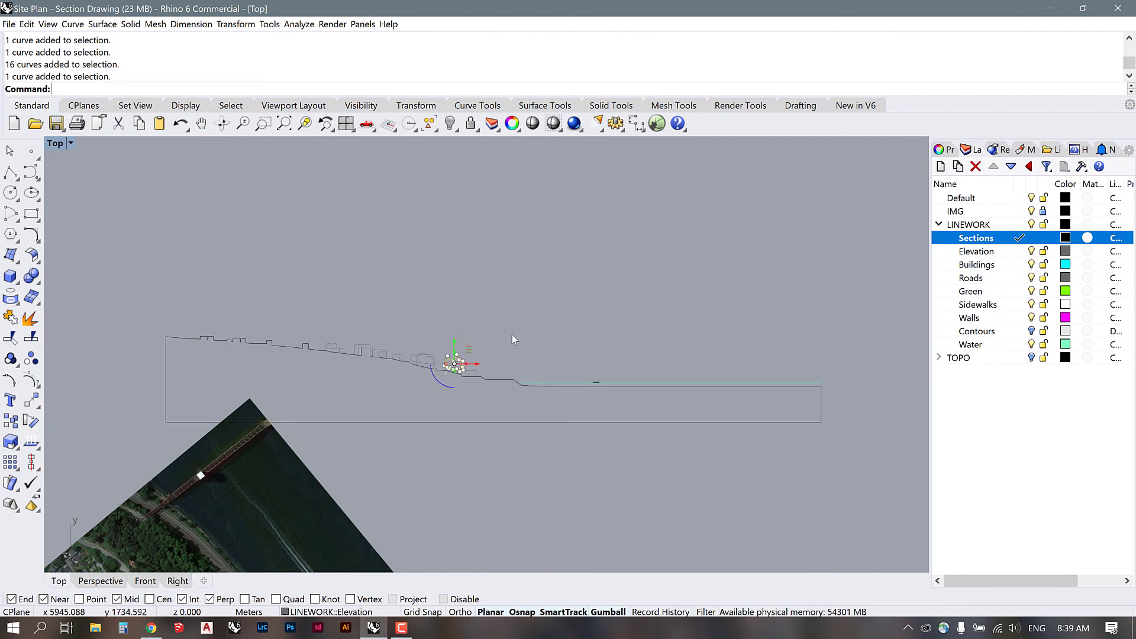
{"action": "scroll", "coordinate": [469, 388], "scroll_direction": "up", "scroll_amount": 2}
{"action": "scroll", "coordinate": [469, 389], "scroll_direction": "up", "scroll_amount": 2}
{"action": "left_click", "coordinate": [478, 379]}
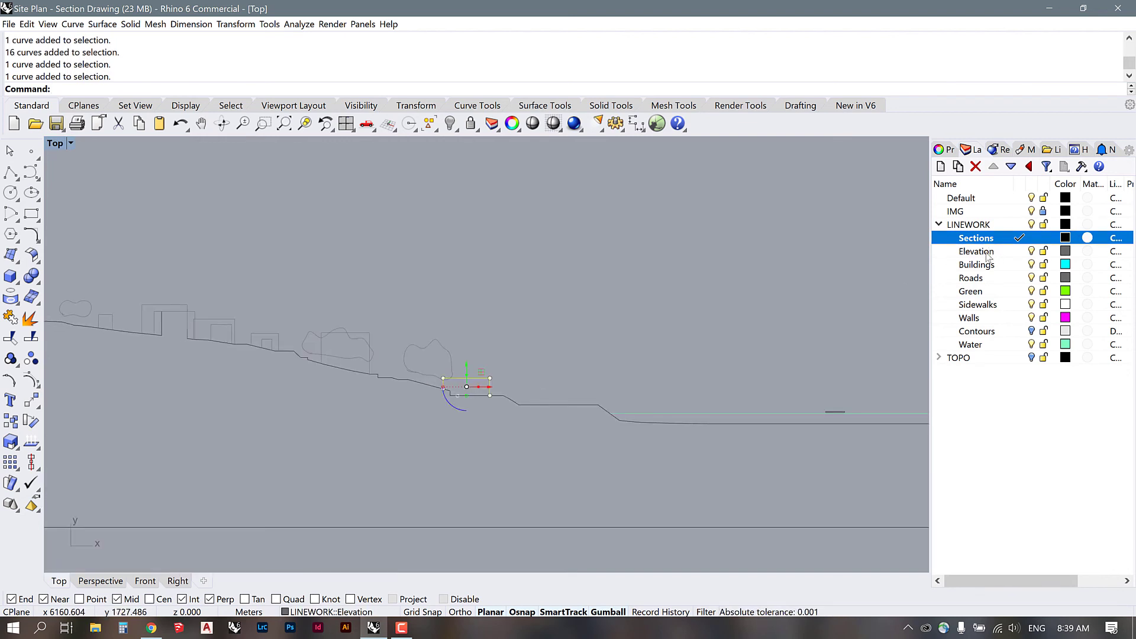
{"action": "left_click", "coordinate": [645, 413]}
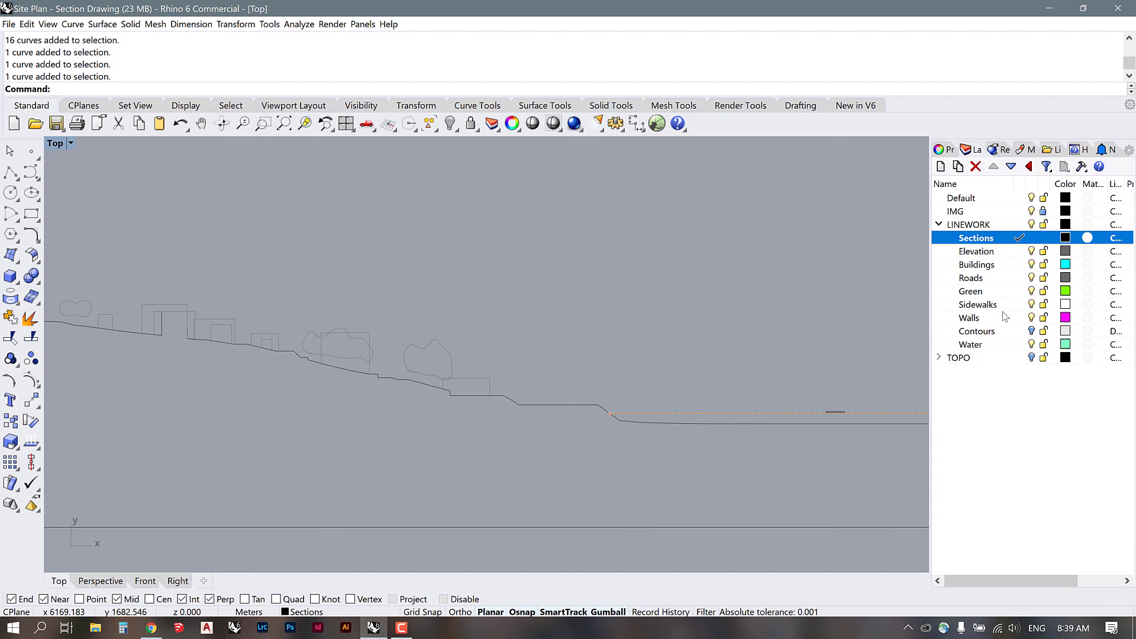
{"action": "left_click", "coordinate": [876, 385]}
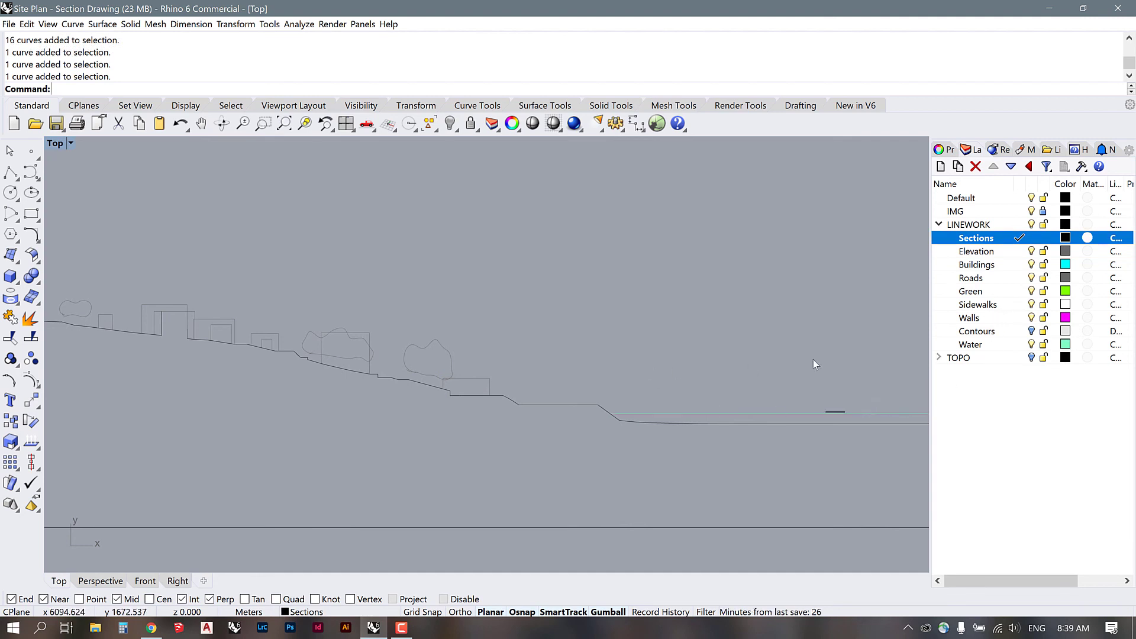
{"action": "left_click", "coordinate": [575, 407]}
{"action": "left_click", "coordinate": [822, 322]}
Step: Export the complete section linework, including the closed ground profile, as an Adobe Illustrator (*.ai) file named Site Section_r.1 in the Refs folder
{"action": "scroll", "coordinate": [622, 363], "scroll_direction": "down", "scroll_amount": 3}
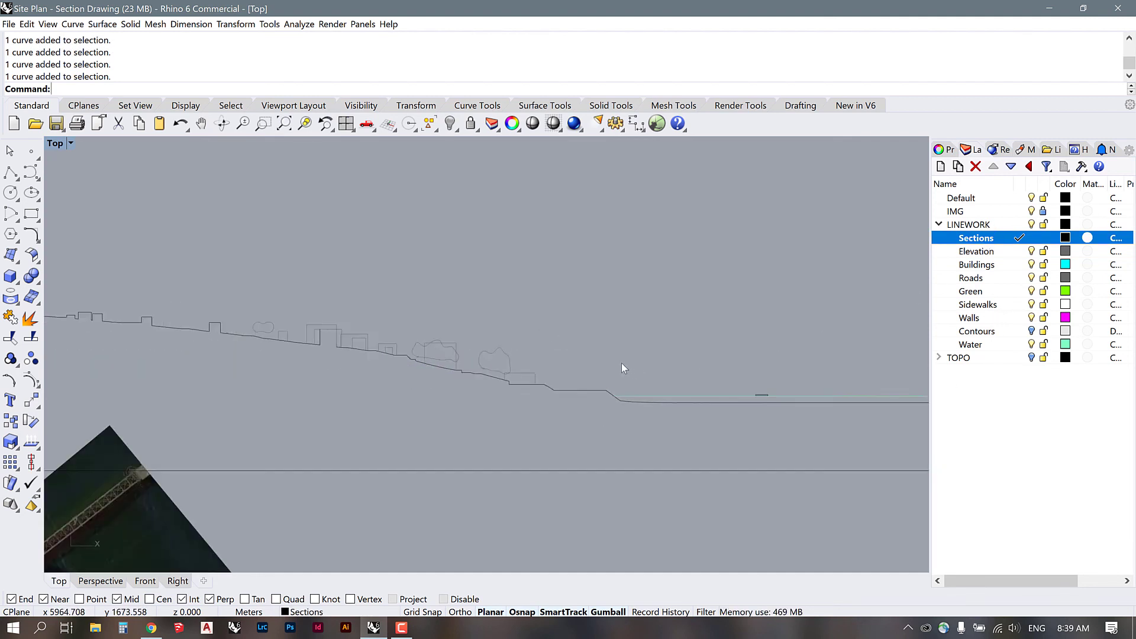
{"action": "scroll", "coordinate": [621, 363], "scroll_direction": "down", "scroll_amount": 3}
{"action": "left_click_drag", "start_coordinate": [223, 298], "coordinate": [921, 431]}
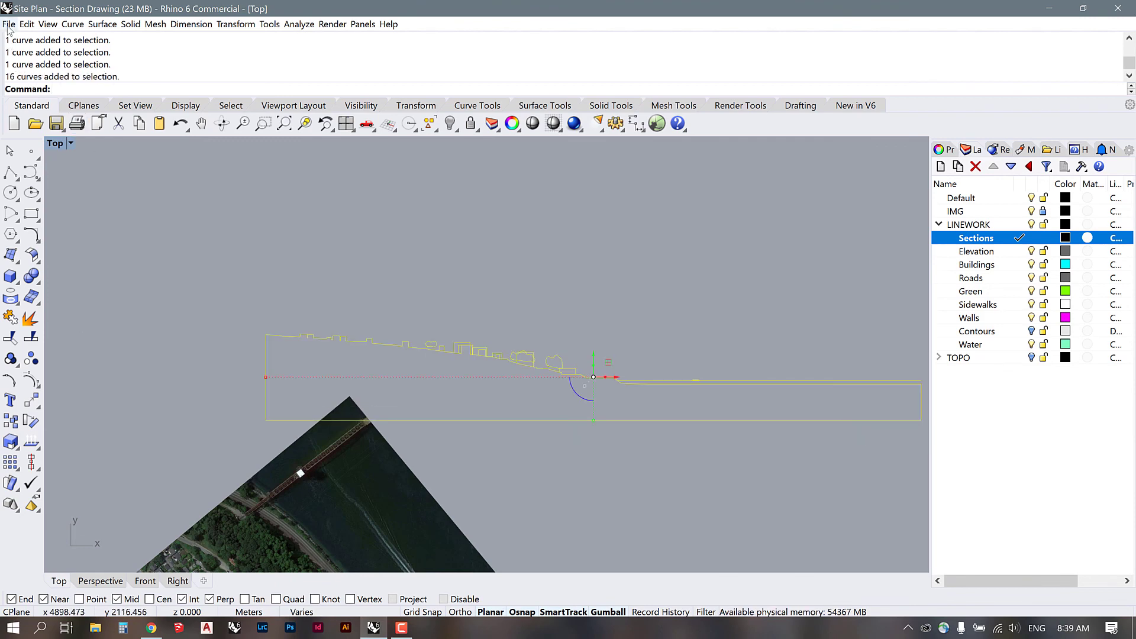
{"action": "left_click", "coordinate": [9, 24]}
{"action": "left_click", "coordinate": [65, 190]}
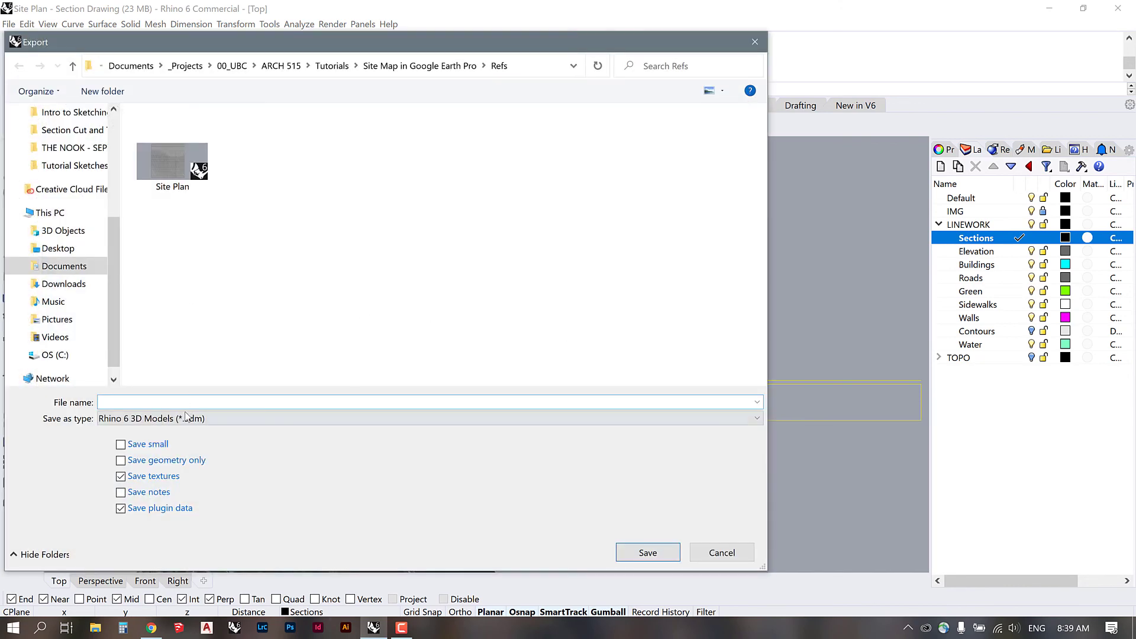
{"action": "left_click", "coordinate": [187, 420]}
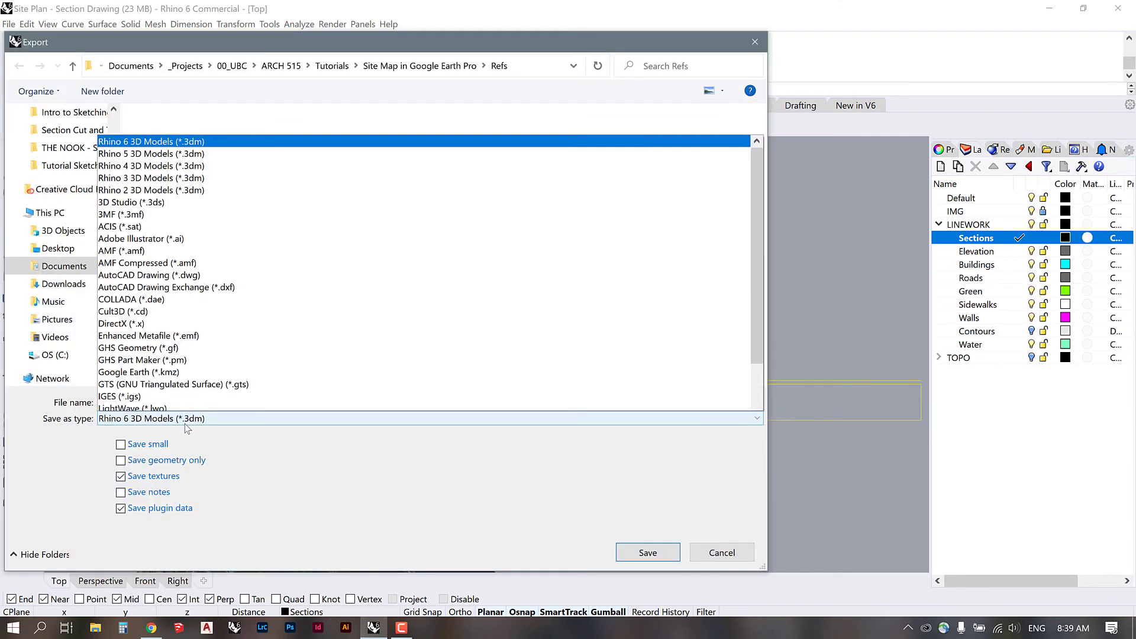
{"action": "left_click", "coordinate": [125, 150]}
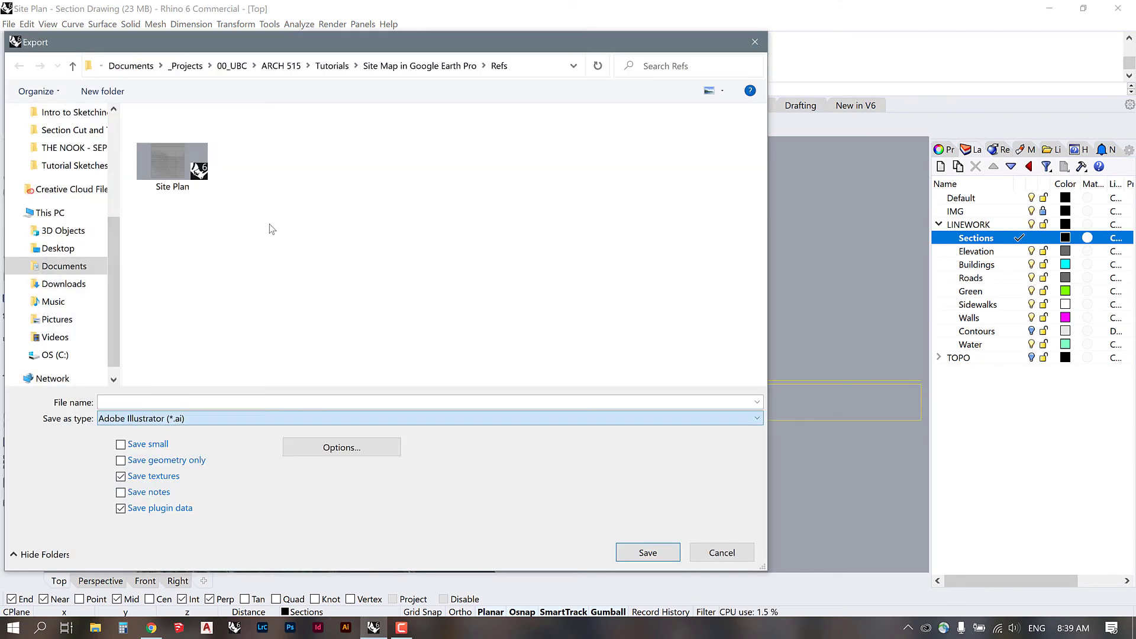
{"action": "left_click", "coordinate": [180, 398]}
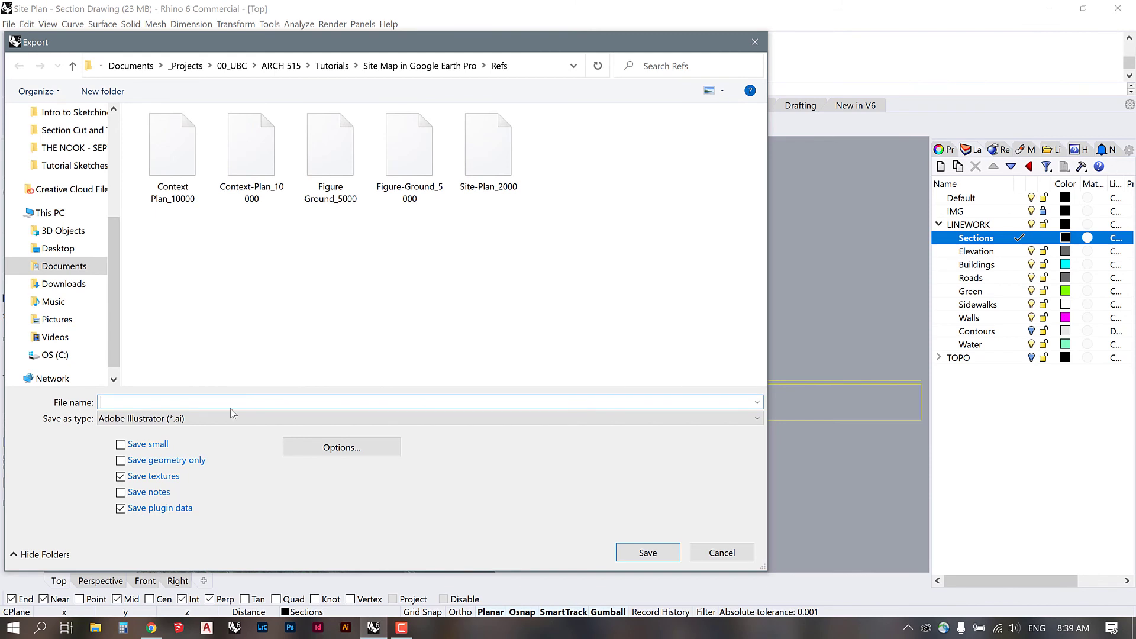
{"action": "type", "text": "Site Section_r.1"}
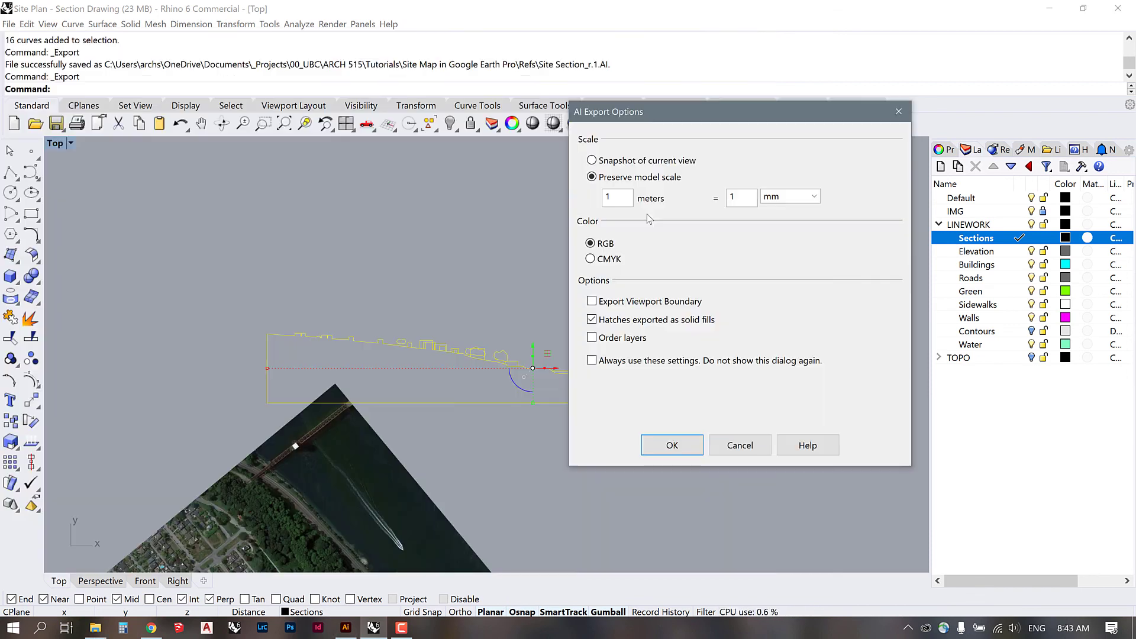
{"action": "left_click", "coordinate": [634, 549]}
Step: Complete the Illustrator export with the model scale preserved at 1 meter = 1 mm and RGB color
{"action": "left_click", "coordinate": [754, 197]}
{"action": "left_click", "coordinate": [620, 202]}
{"action": "left_click_drag", "start_coordinate": [752, 192], "coordinate": [694, 201]}
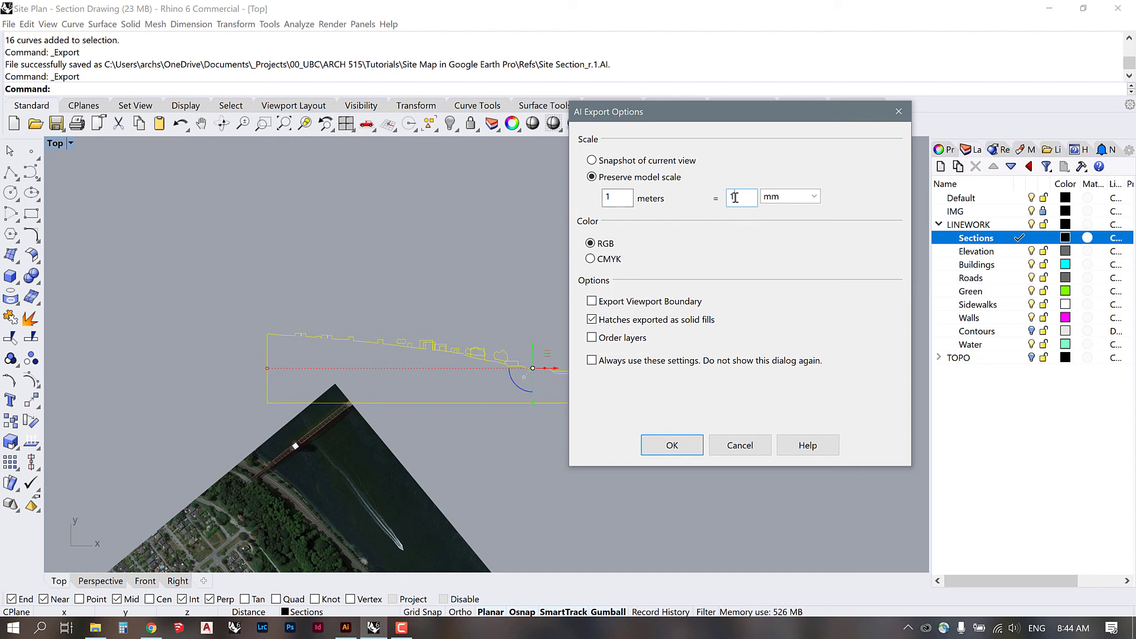
{"action": "left_click", "coordinate": [615, 201]}
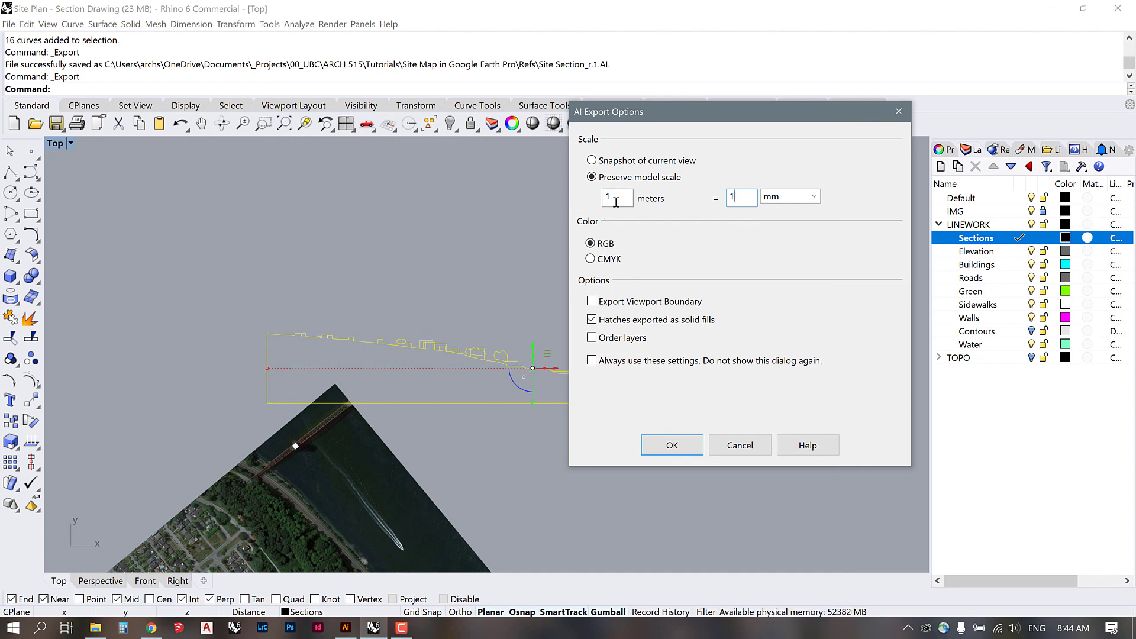
{"action": "left_click", "coordinate": [735, 197]}
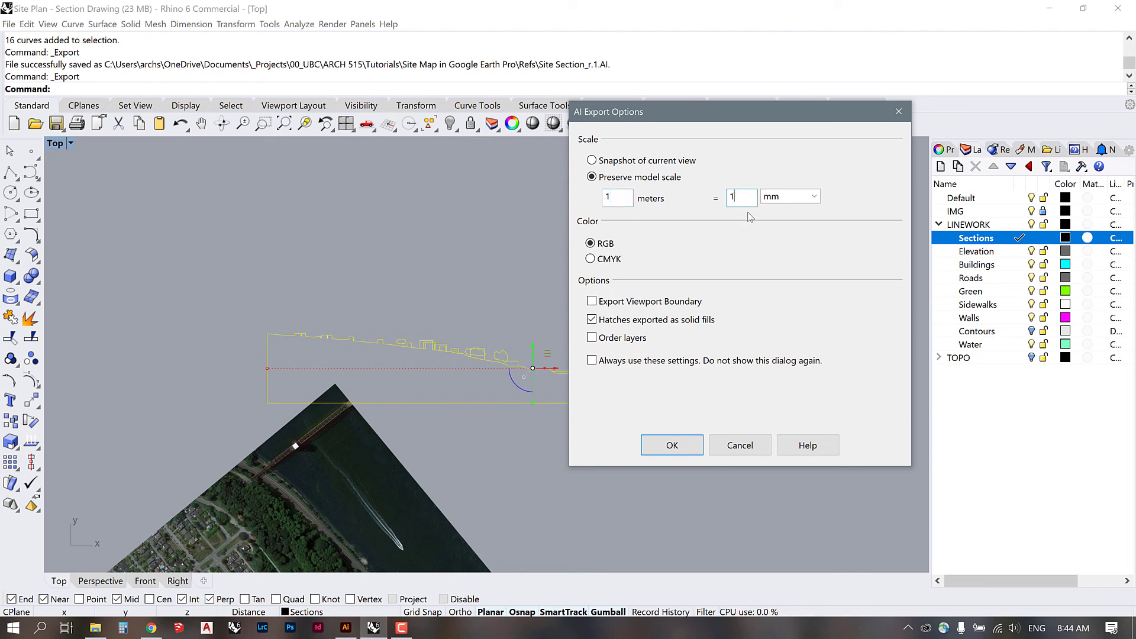
{"action": "left_click", "coordinate": [671, 445]}
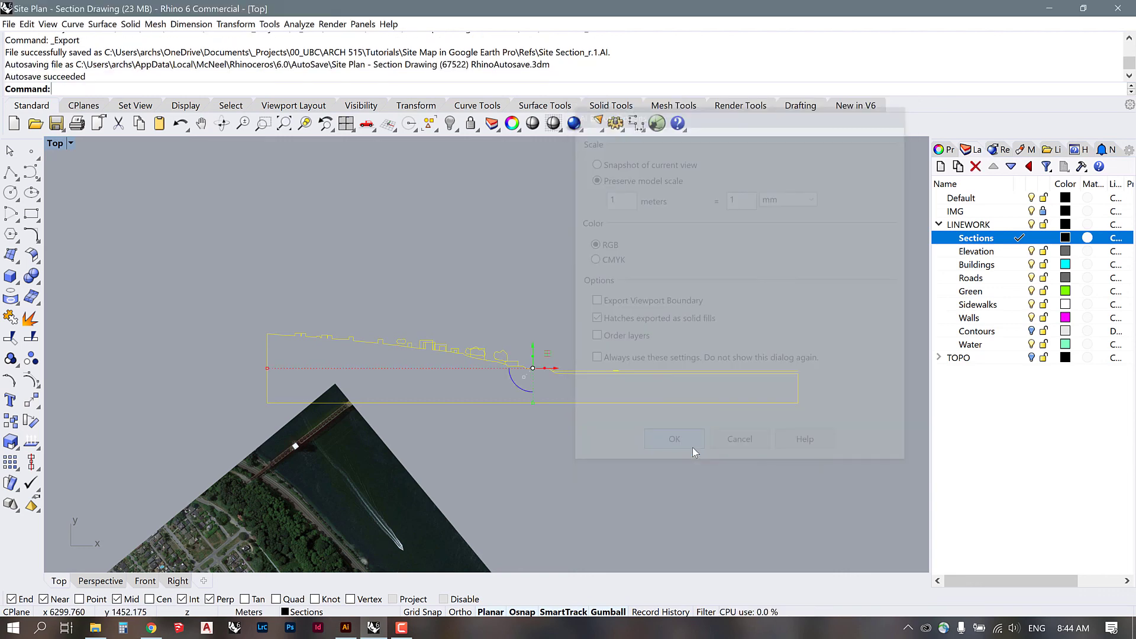